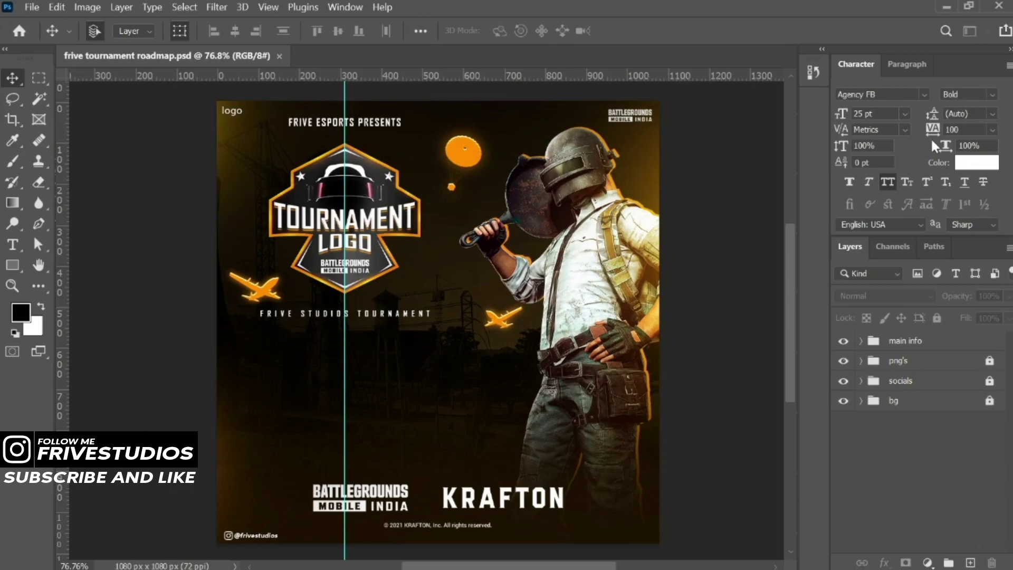
- Expand the main info group and select the tournament subtitle text layer
scroll(428, 283, up, 2)
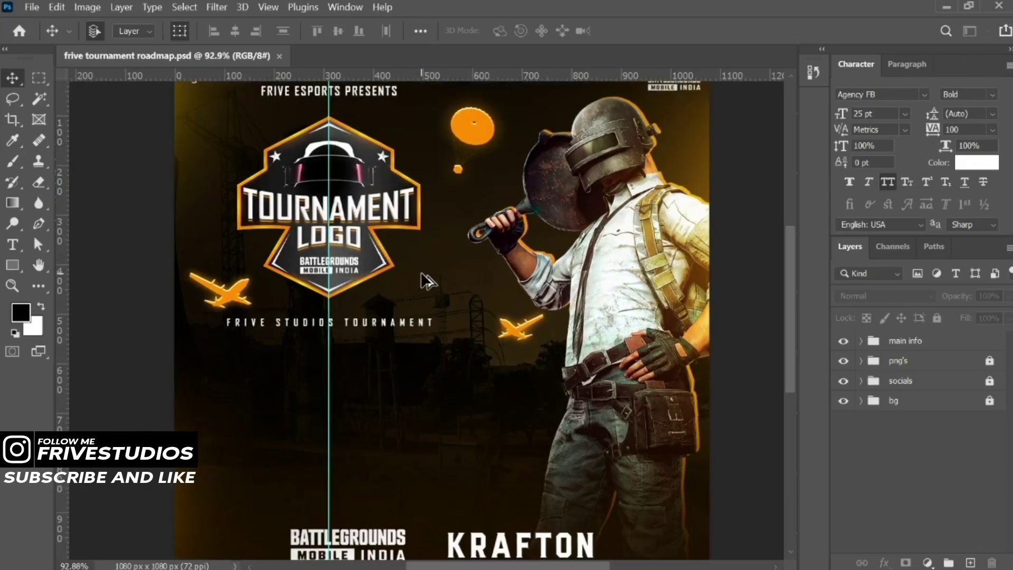
scroll(425, 283, up, 1)
scroll(438, 279, up, 1)
mouse_move(438, 273)
mouse_down()
mouse_move(442, 373)
mouse_move(451, 300)
mouse_up()
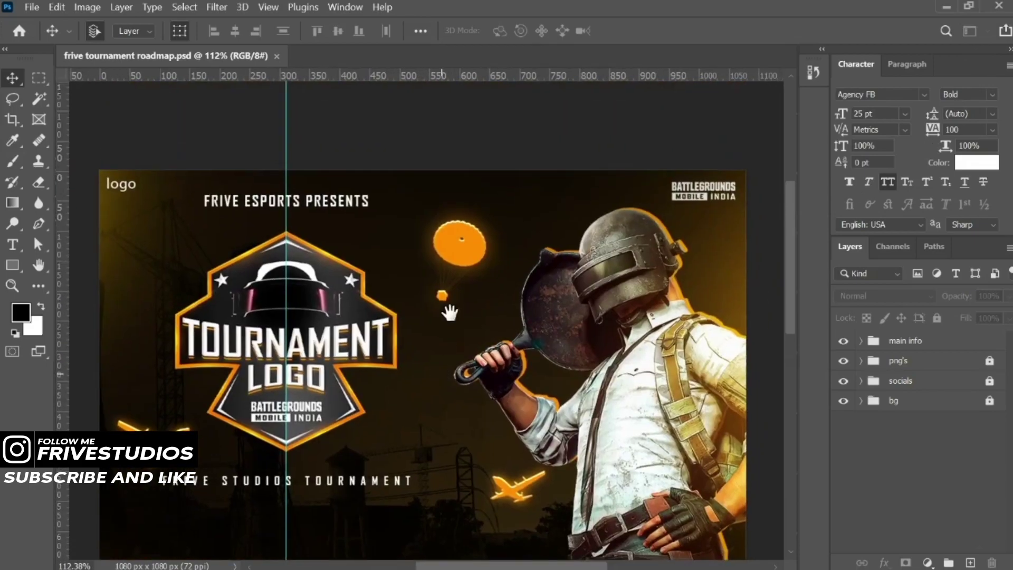
scroll(450, 301, down, 3)
scroll(451, 306, down, 2)
scroll(438, 280, down, 2)
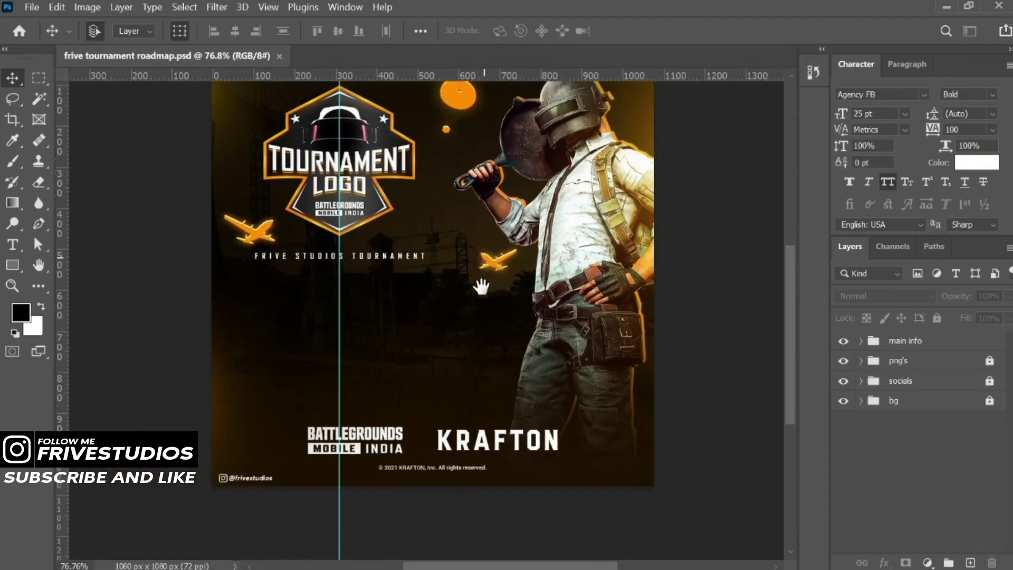
scroll(481, 288, up, 2)
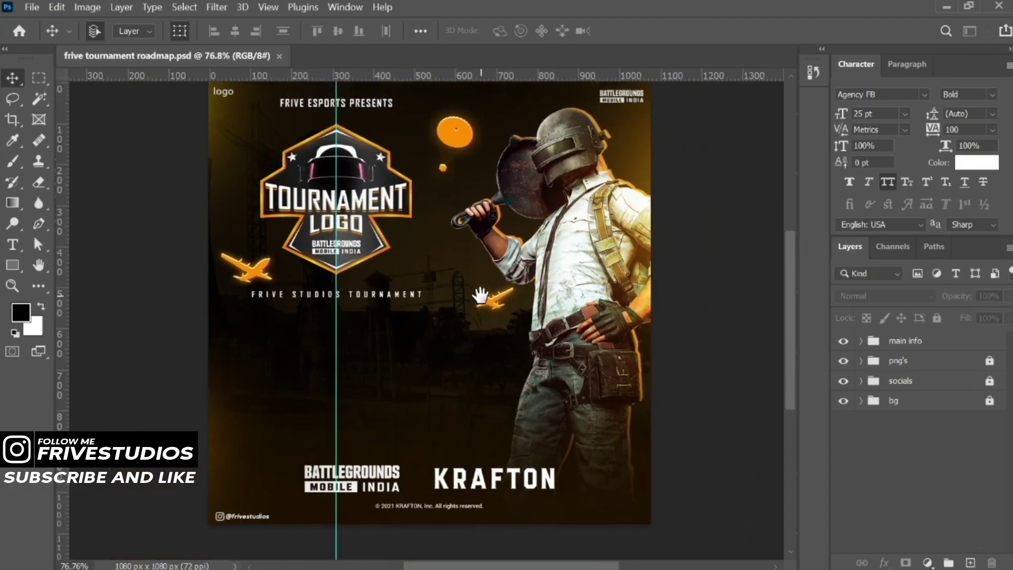
click(861, 341)
click(912, 367)
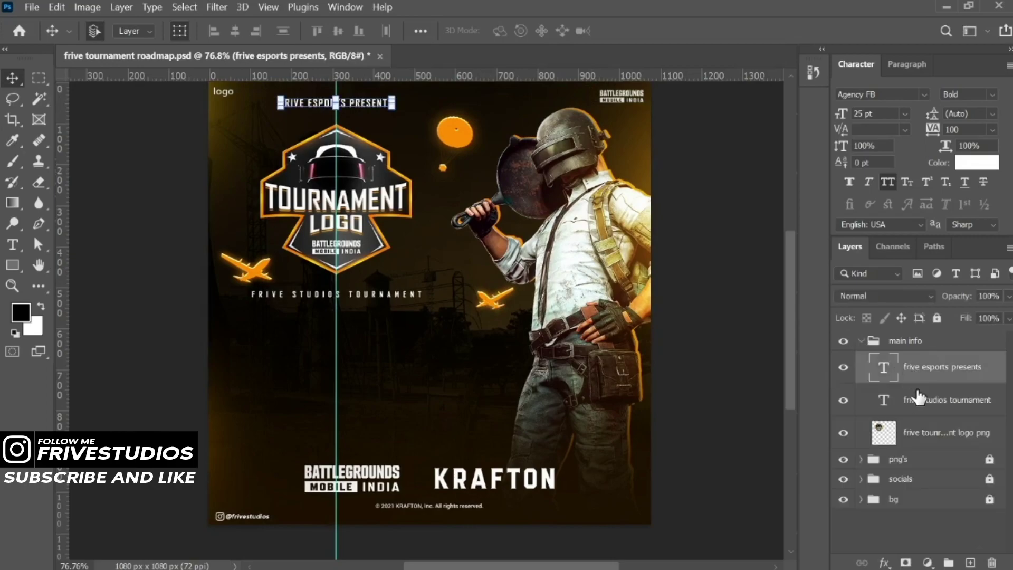
click(921, 401)
scroll(304, 281, up, 2)
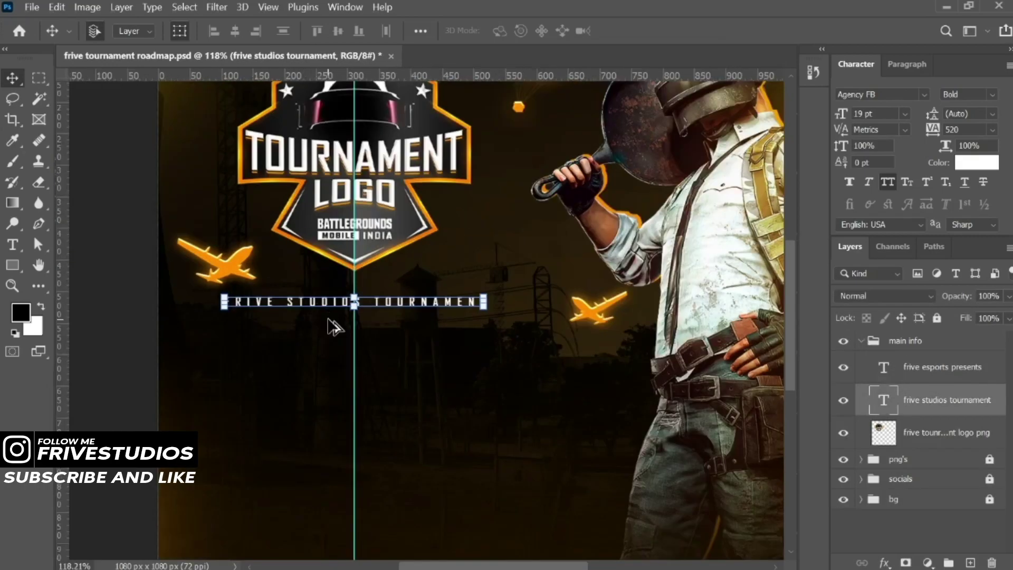
scroll(335, 327, up, 2)
- Replace the subtitle text with ROADMAP and move it toward the centre line
key(t)
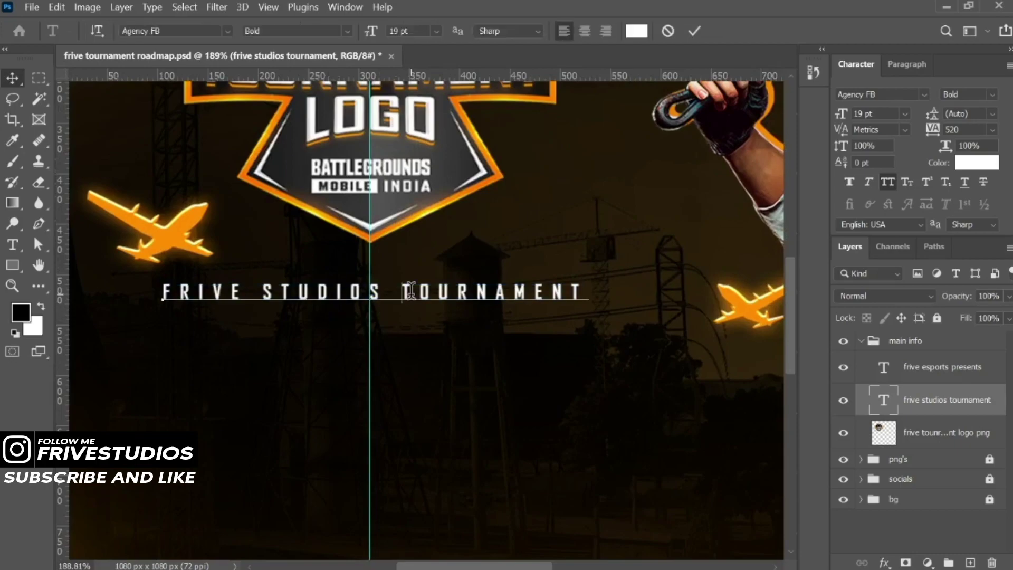
click(410, 289)
key(ctrl+a)
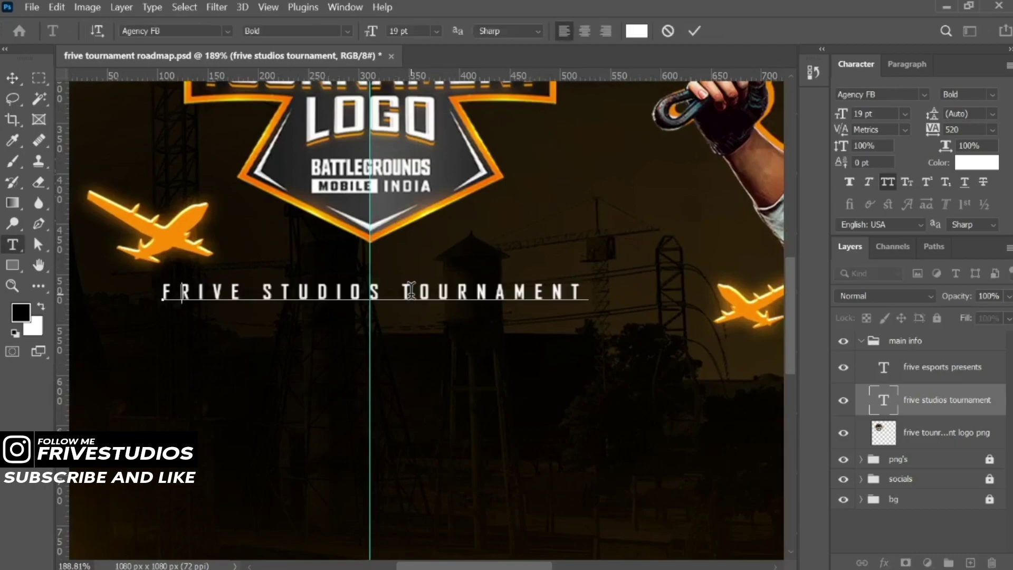
text(ROADMAP)
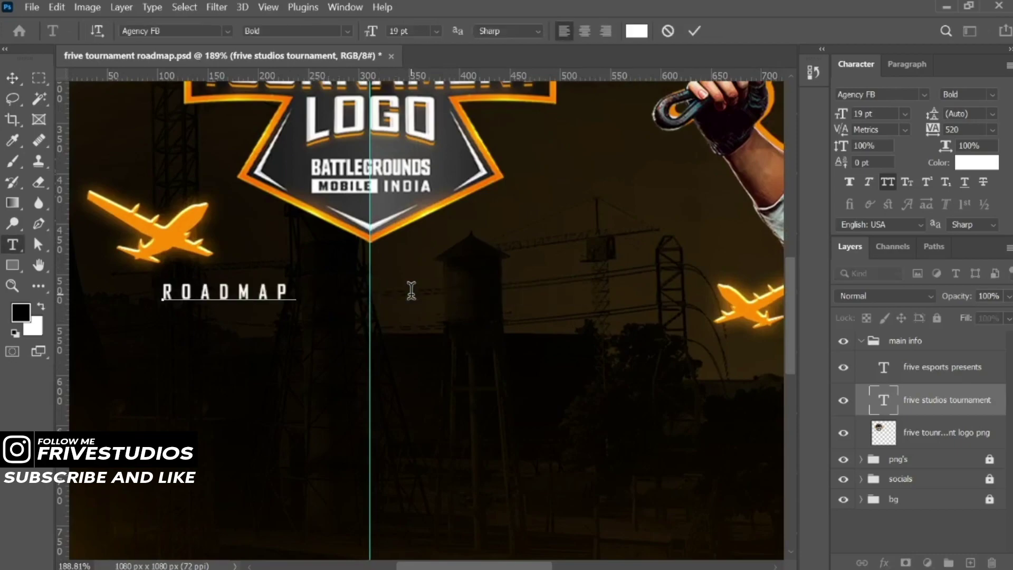
click(702, 36)
key(v)
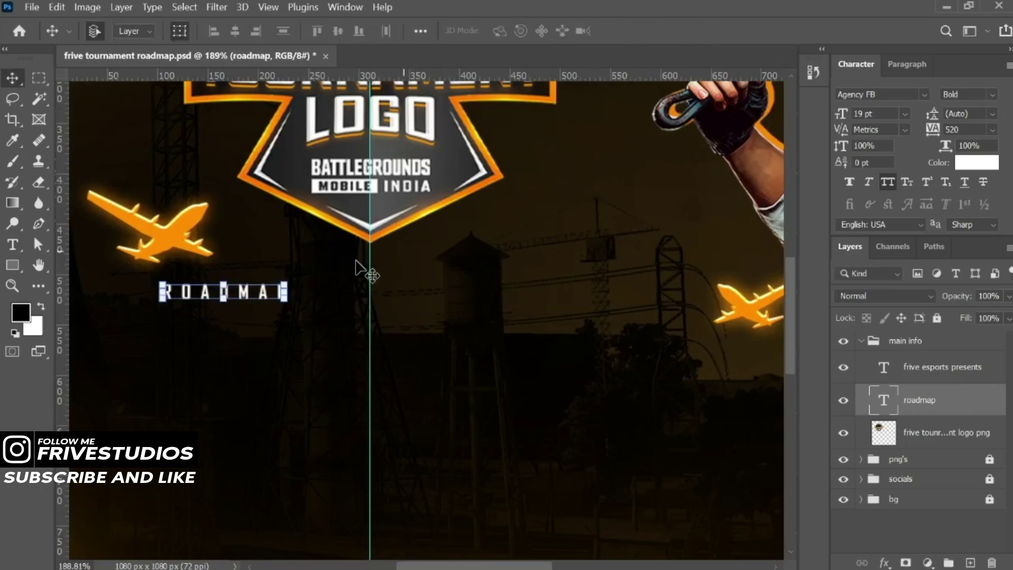
drag(263, 299, 408, 293)
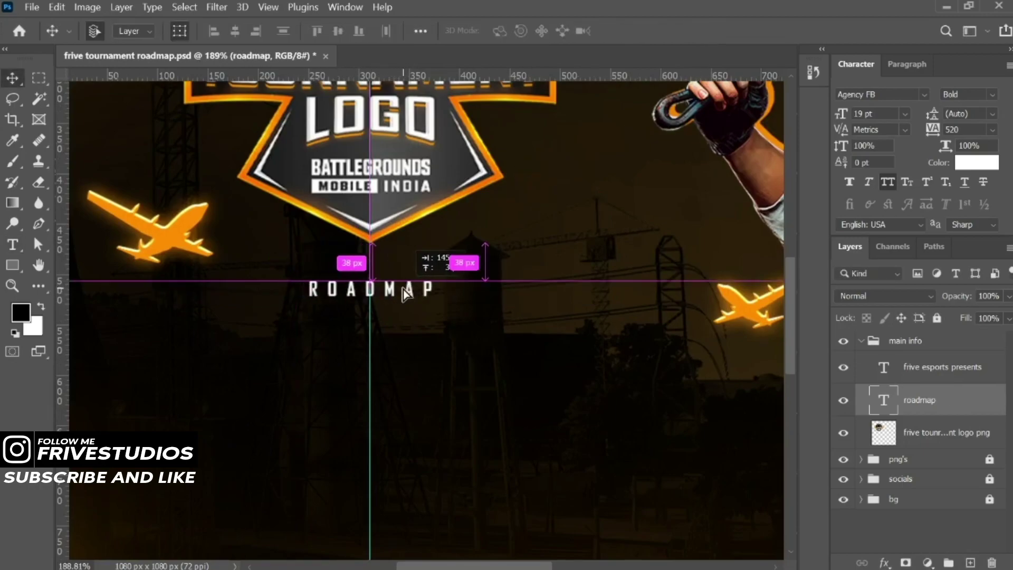
- Centre-align ROADMAP beneath the logo at 41 pt with tracking 360
scroll(401, 285, down, 3)
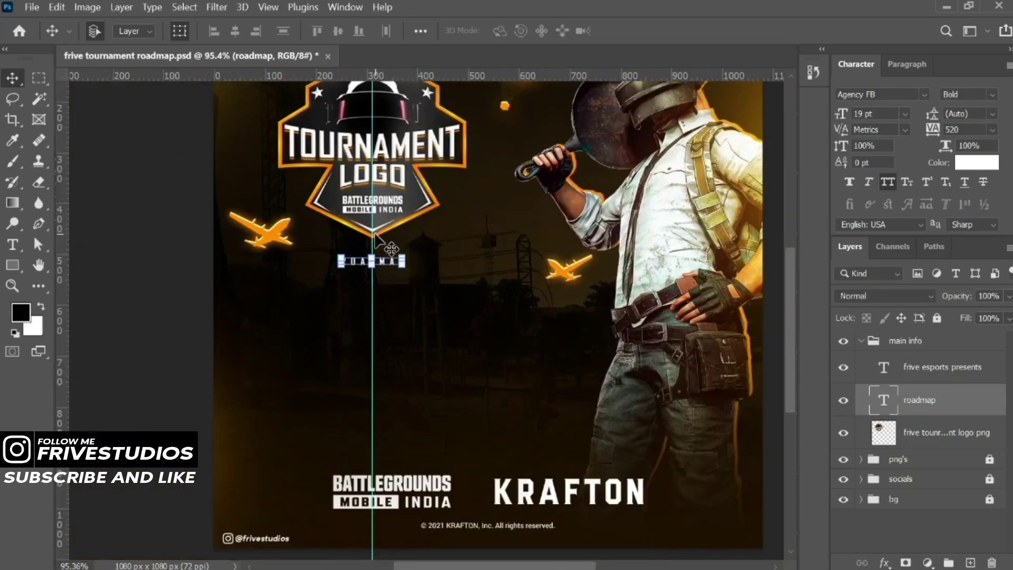
scroll(380, 248, up, 2)
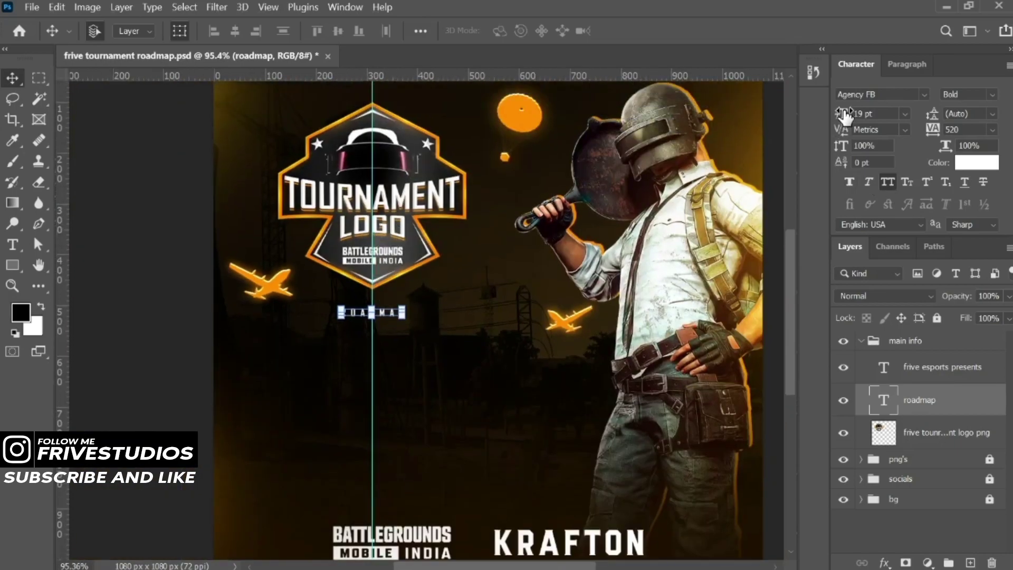
drag(841, 112, 866, 102)
click(908, 64)
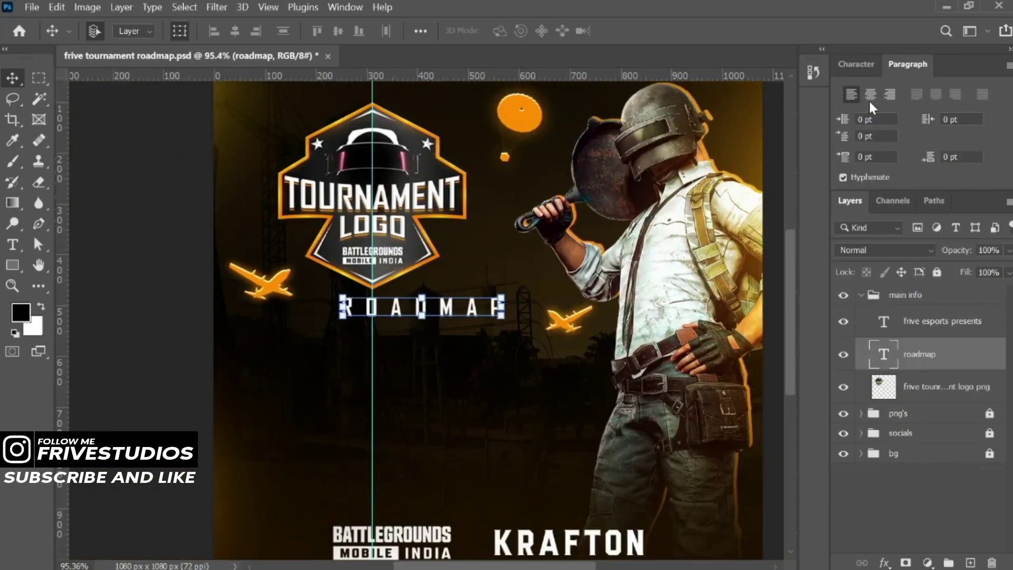
click(869, 93)
click(855, 63)
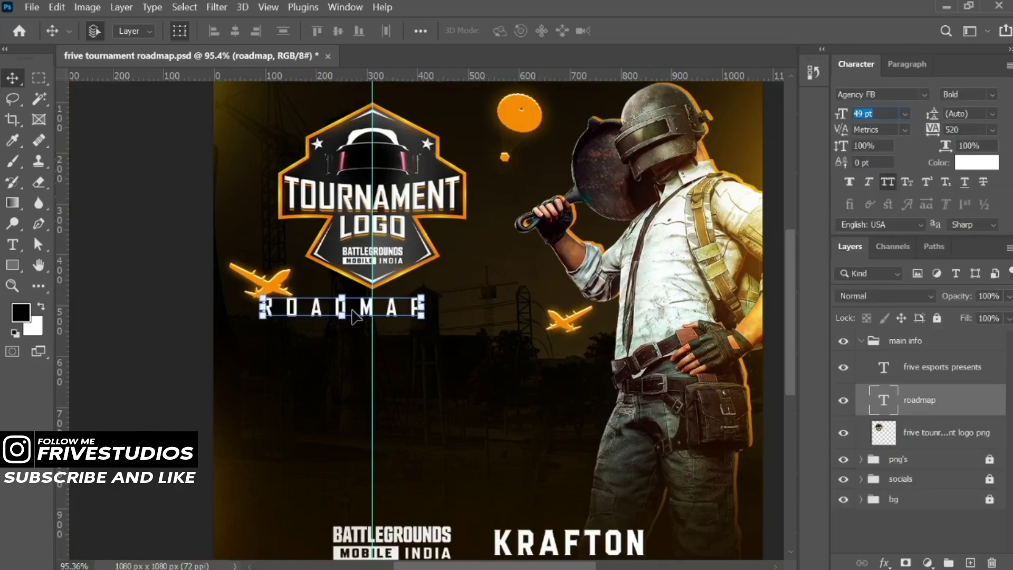
drag(363, 310, 397, 321)
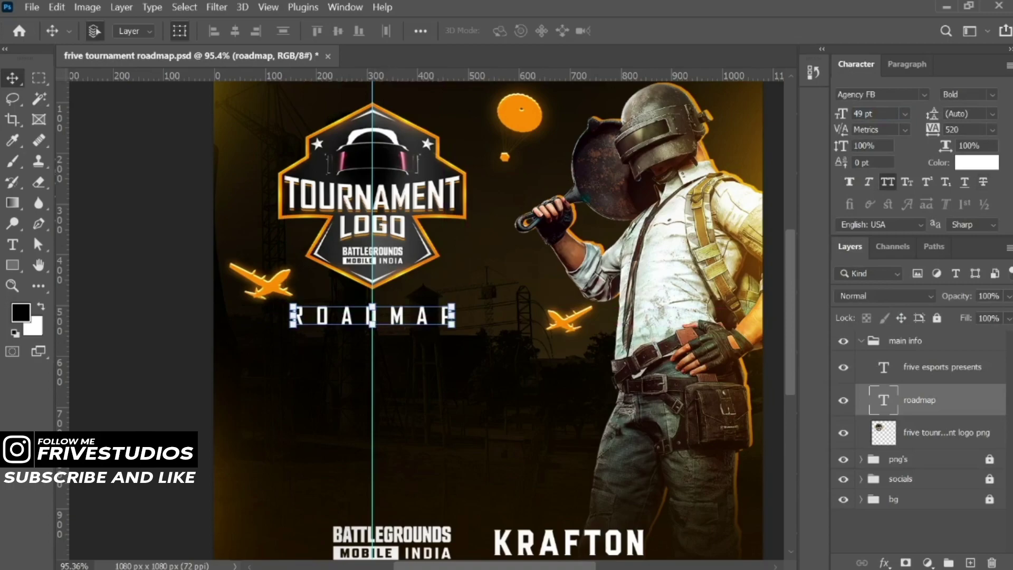
drag(937, 138, 921, 138)
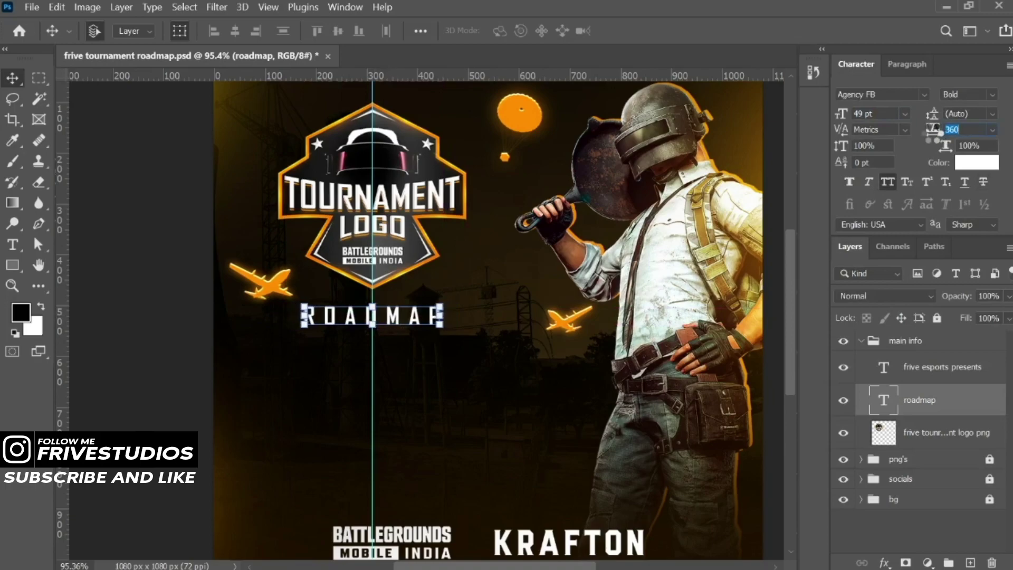
drag(844, 111, 824, 112)
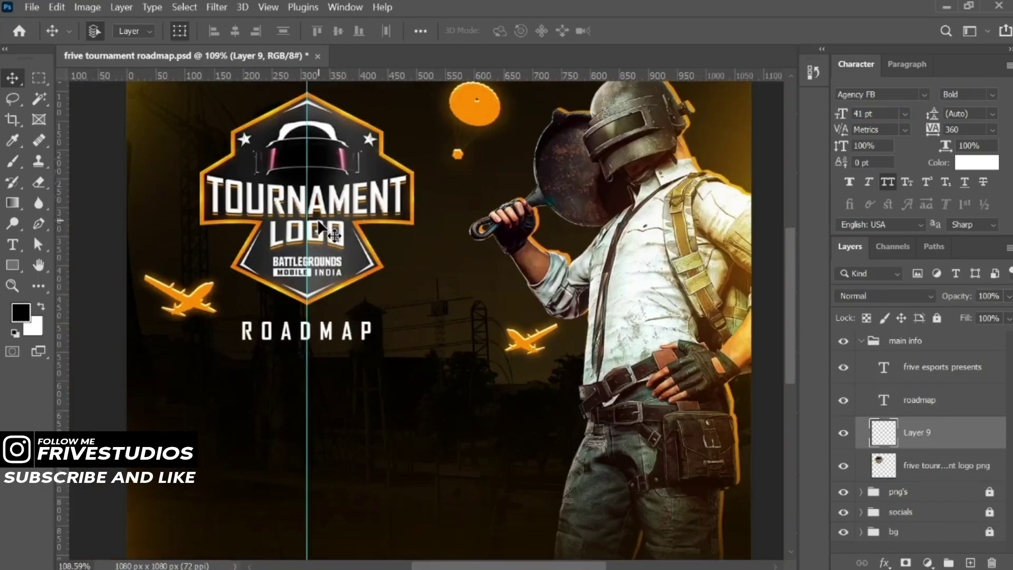
- Sample the orange from the soldier's glow as the foreground colour
scroll(430, 292, up, 1)
scroll(343, 338, up, 1)
scroll(254, 384, up, 1)
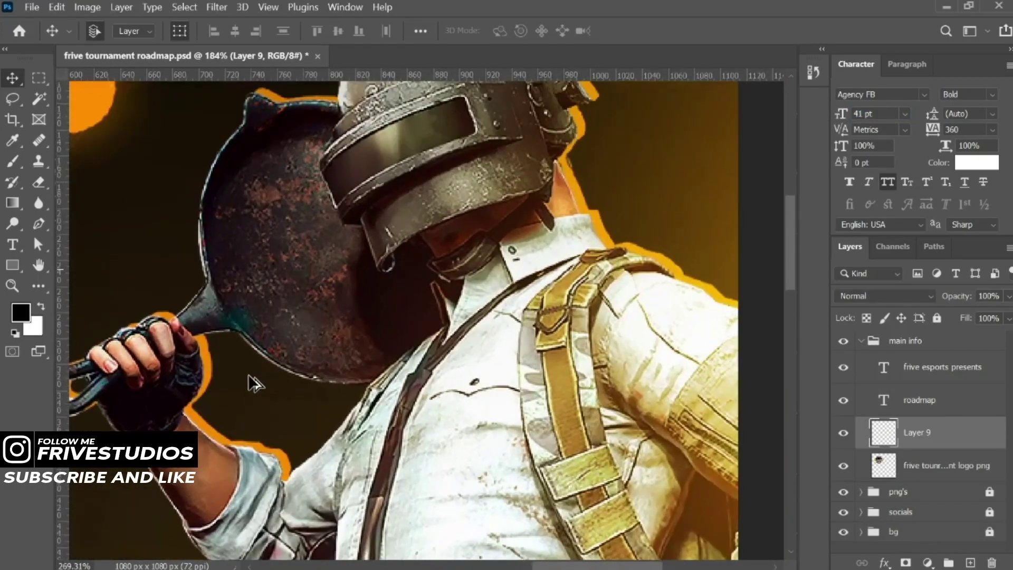
click(21, 313)
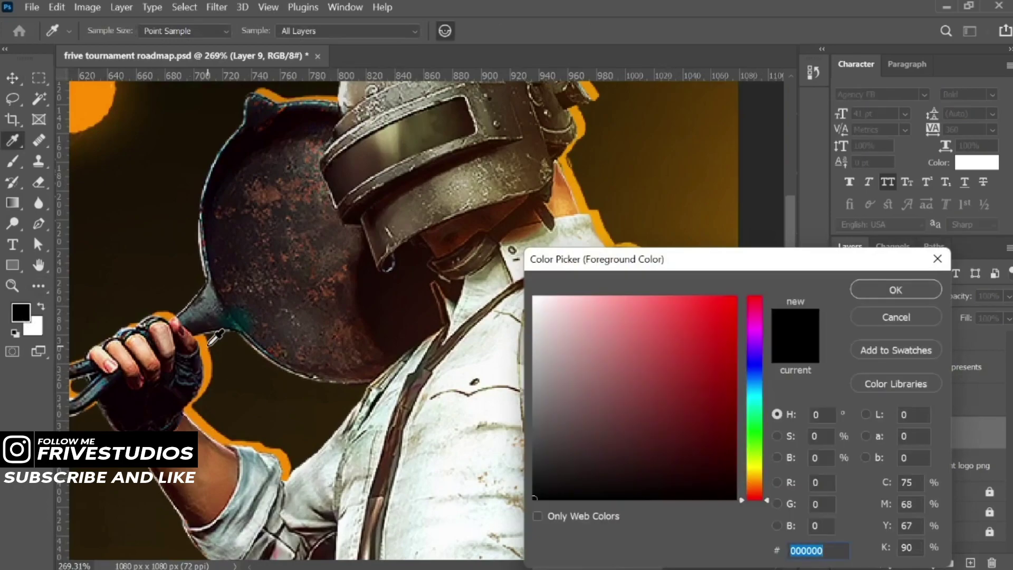
click(207, 345)
click(896, 290)
key(v)
- Fill a rectangular strip around the ROADMAP text with orange
scroll(531, 268, down, 2)
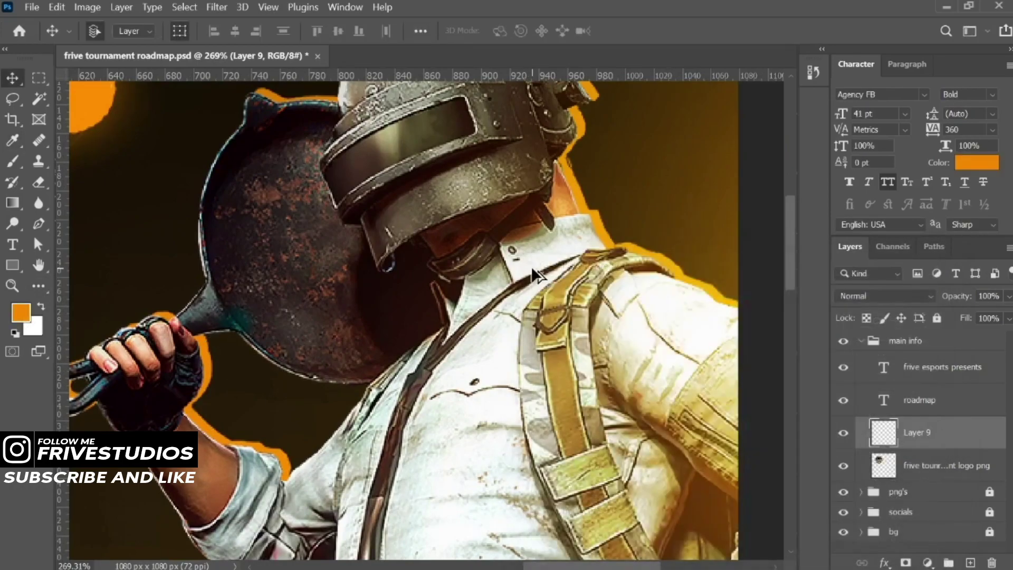
scroll(531, 267, down, 1)
scroll(471, 279, up, 1)
scroll(412, 292, up, 1)
scroll(353, 304, up, 1)
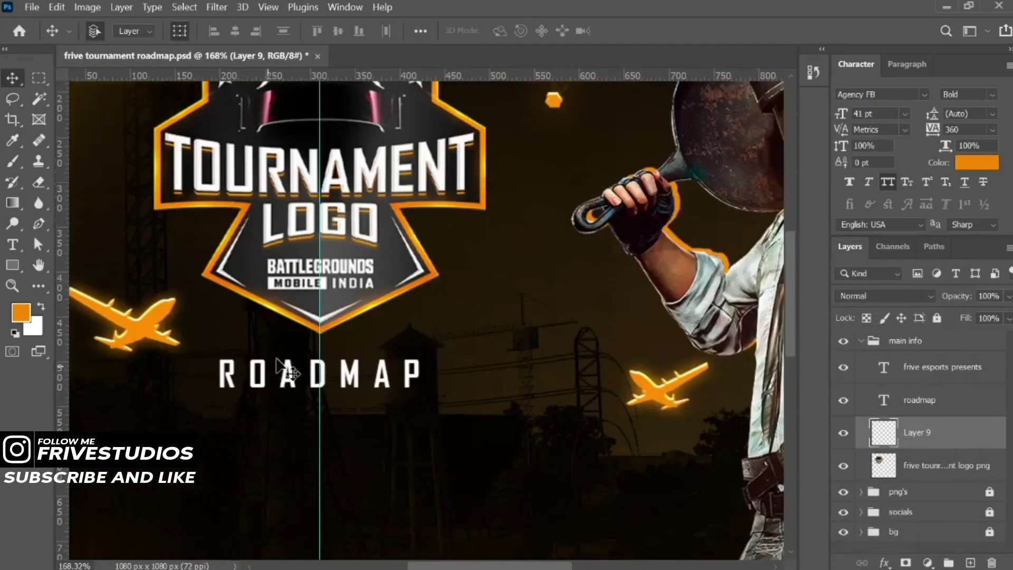
scroll(294, 316, up, 1)
scroll(293, 316, up, 2)
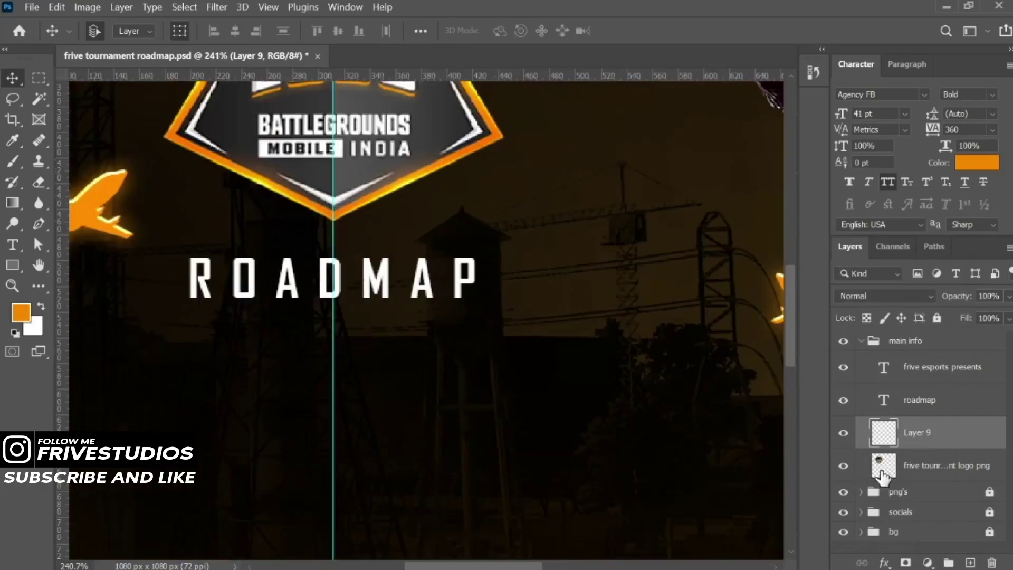
click(39, 78)
drag(171, 276, 501, 303)
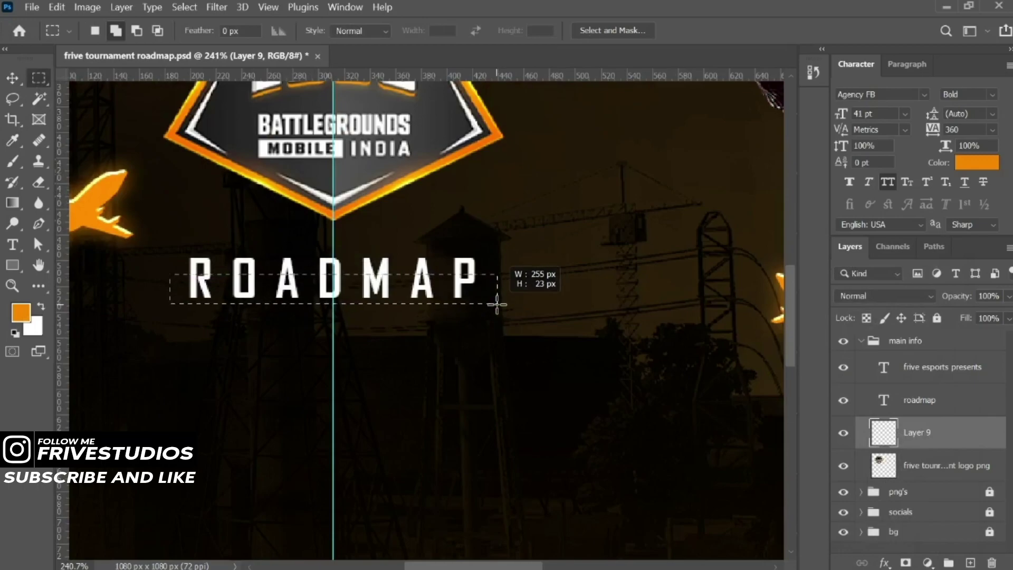
drag(502, 304, 500, 304)
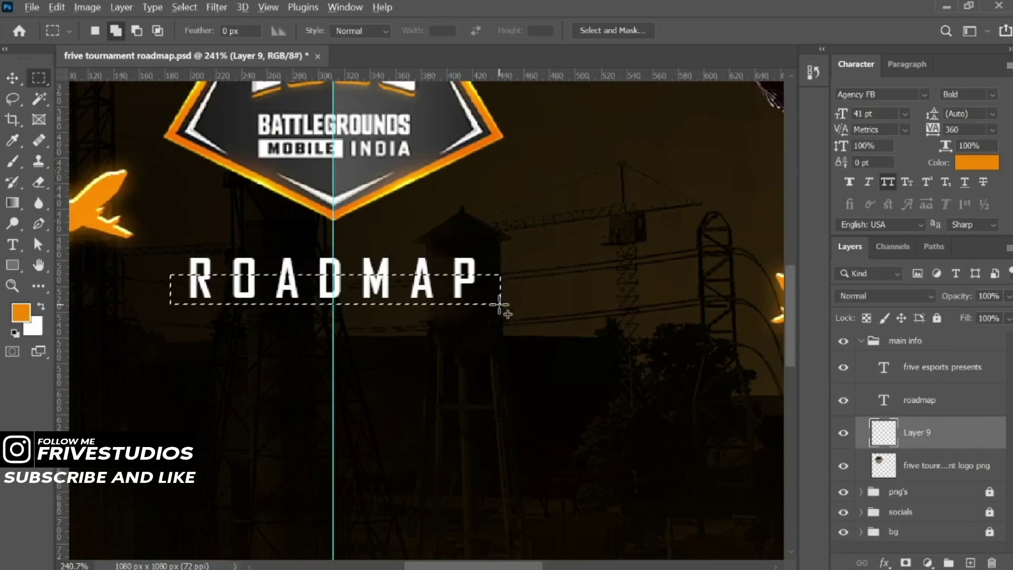
key(alt+BackSpace)
key(ctrl+d)
- Align the orange bar behind ROADMAP and fit the whole poster in view
key(v)
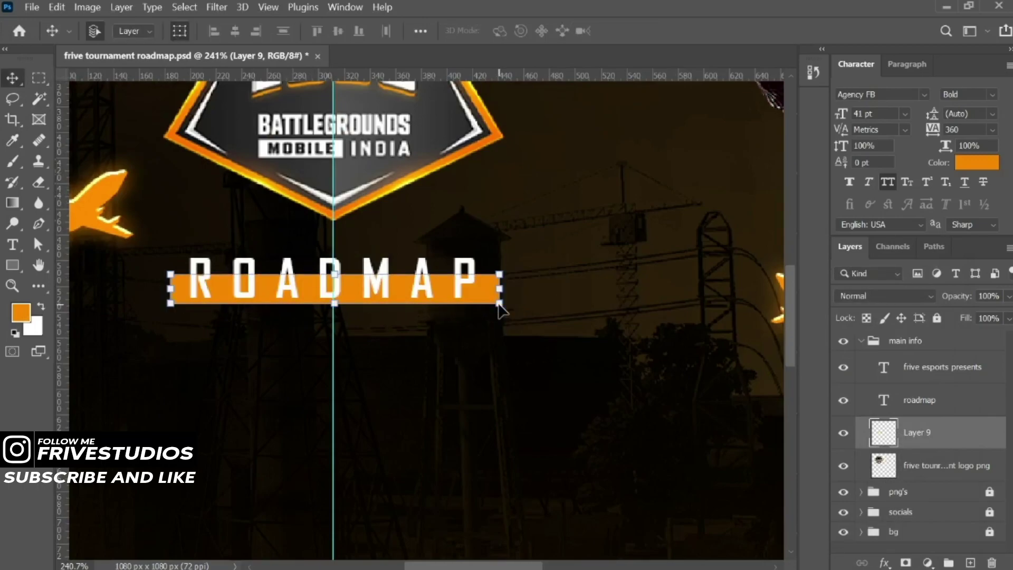
drag(480, 300, 476, 305)
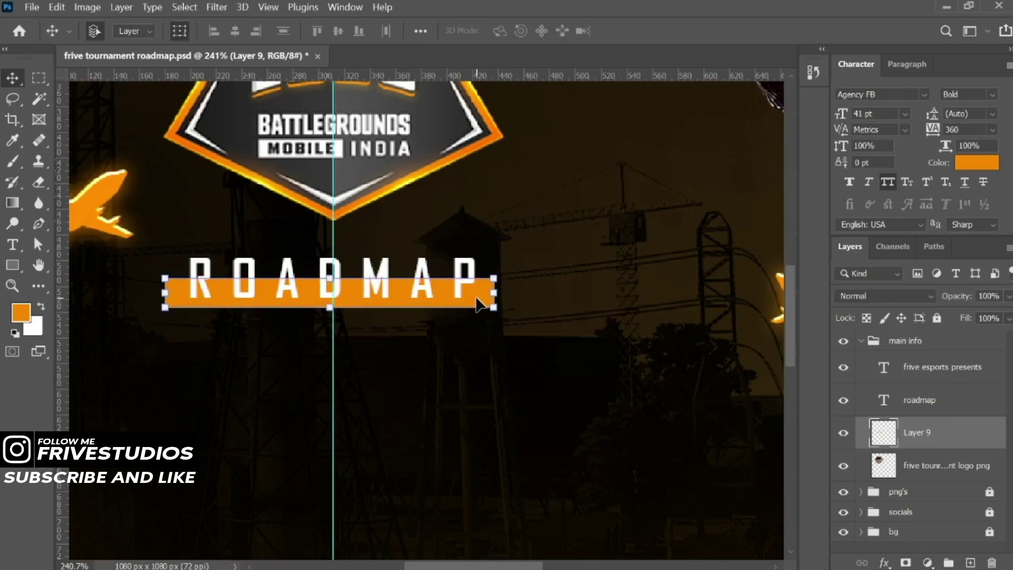
key(Right)
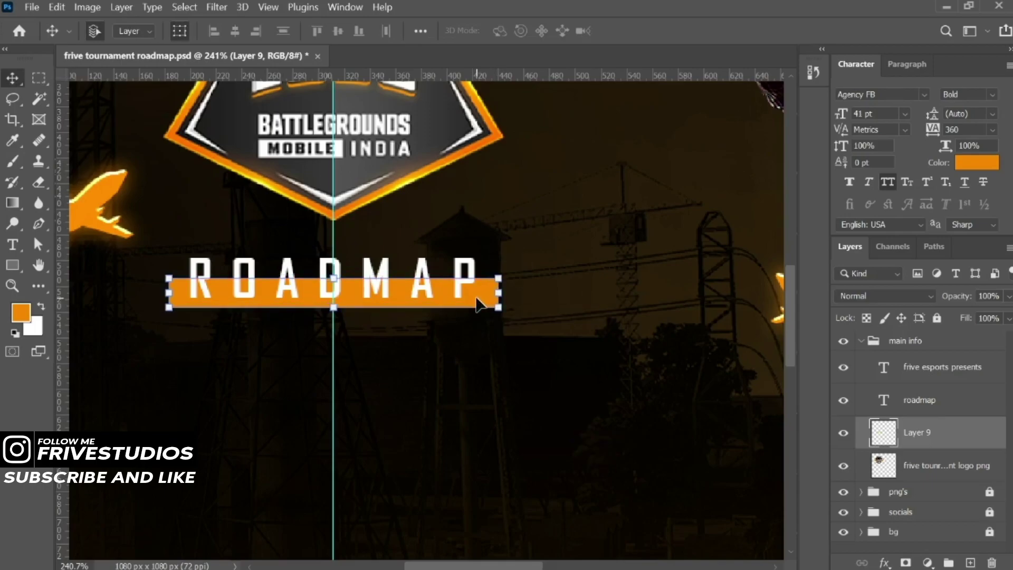
key(Up)
key(Up)
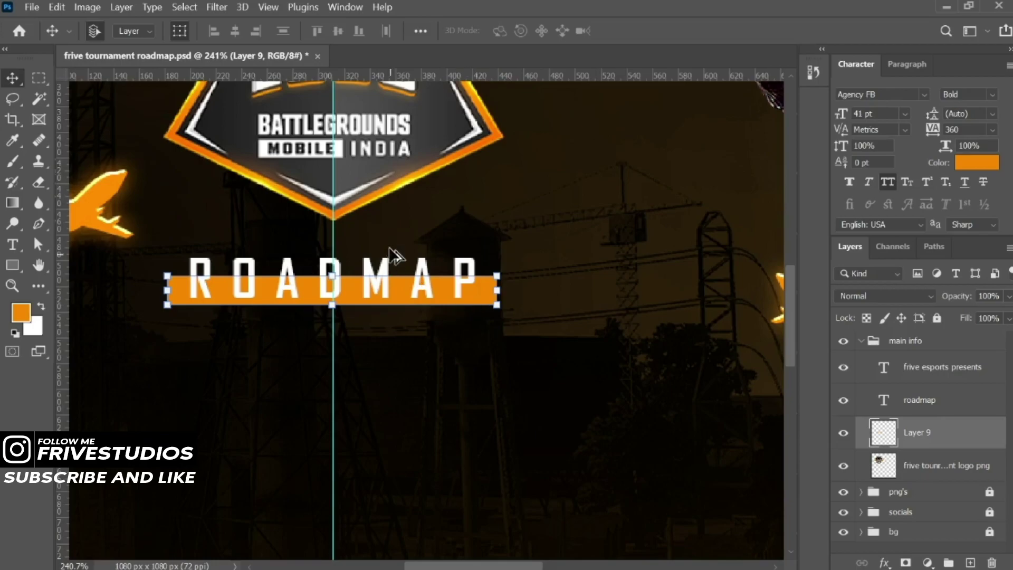
key(ctrl+0)
click(205, 280)
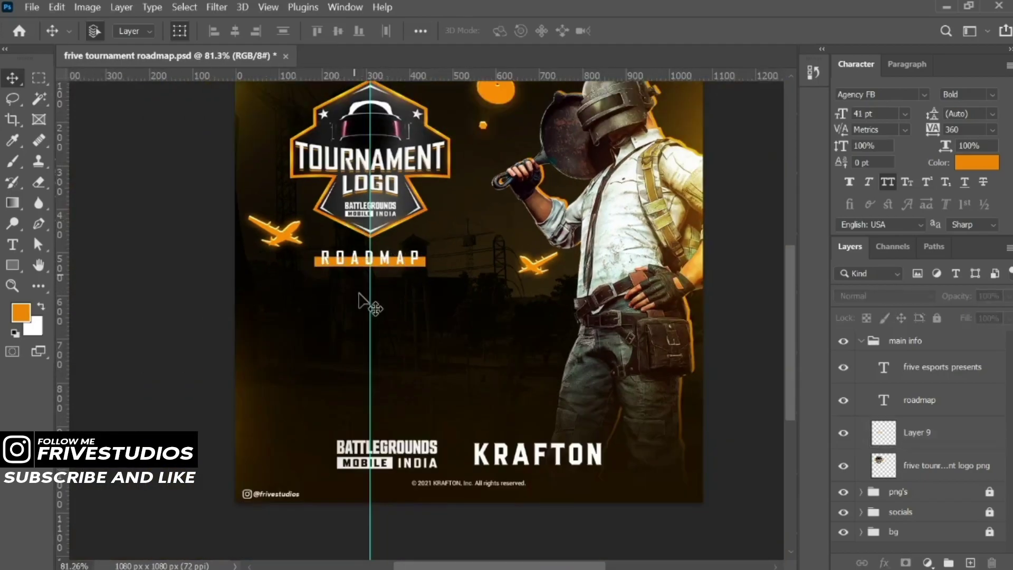
- Tighten the ROADMAP title's tracking to 200 and pan onto the logo area
scroll(374, 285, up, 1)
scroll(375, 274, up, 2)
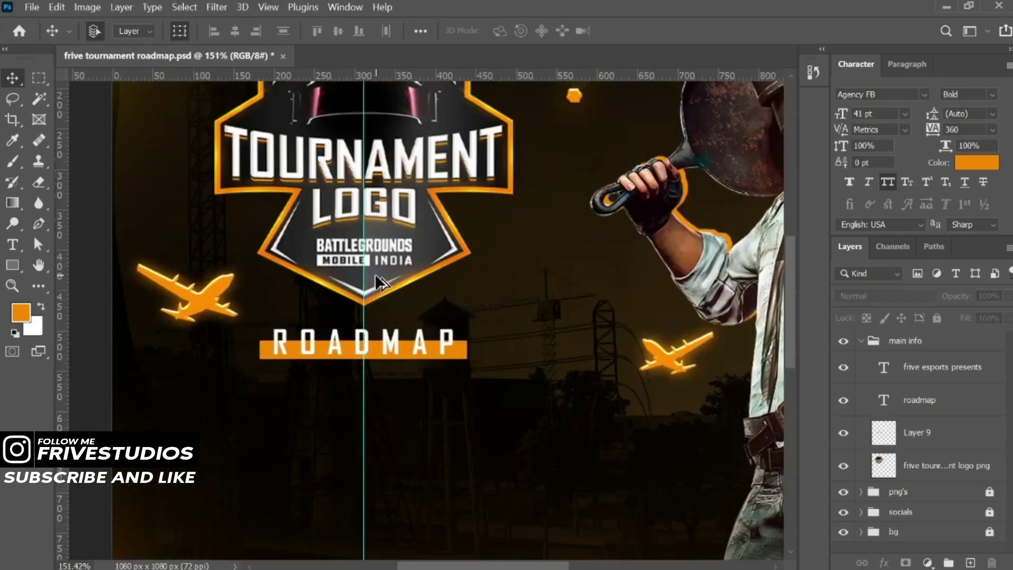
click(388, 339)
drag(933, 132, 826, 174)
scroll(399, 157, down, 4)
scroll(196, 205, up, 3)
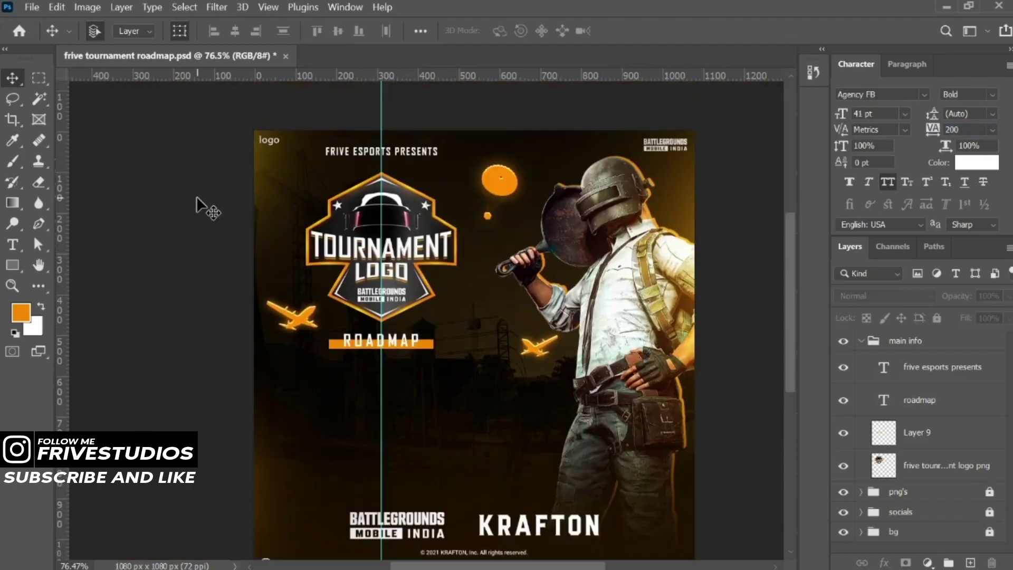
scroll(385, 344, up, 3)
scroll(389, 344, up, 1)
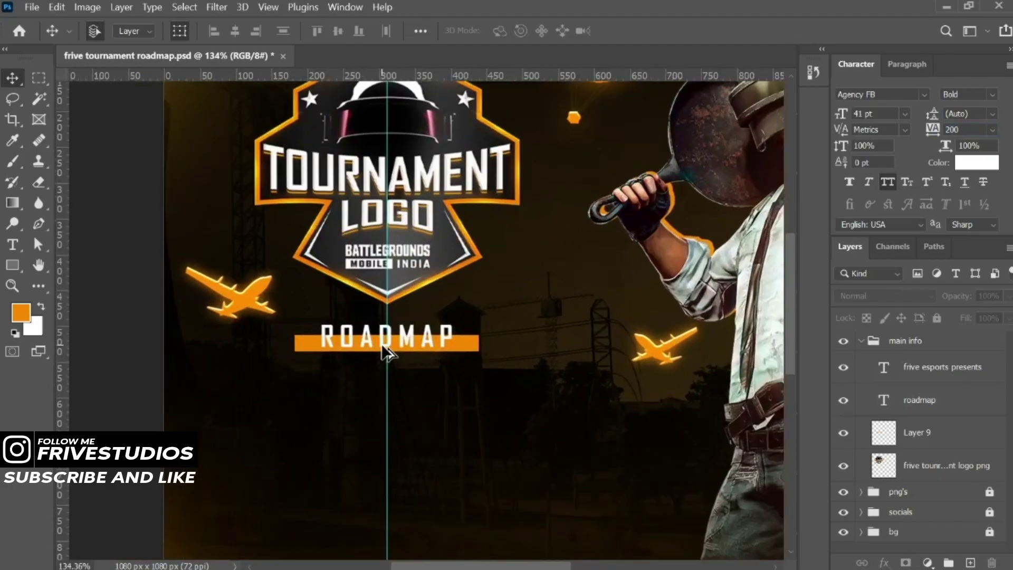
scroll(389, 346, down, 3)
scroll(391, 345, up, 4)
click(409, 335)
drag(409, 335, 280, 283)
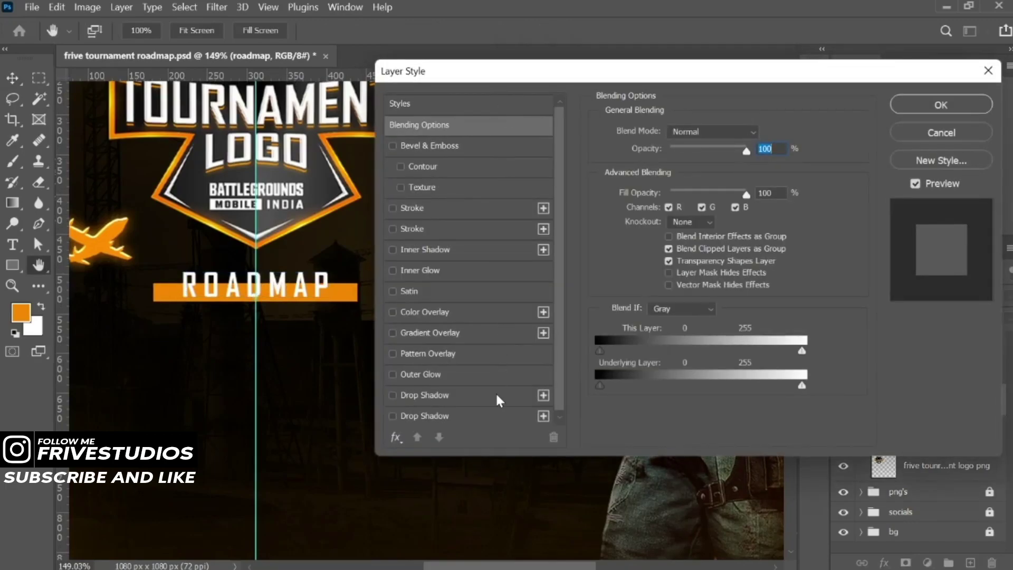
- Try a drop shadow on ROADMAP at a 130° angle, then discard it
click(498, 397)
drag(643, 160, 764, 167)
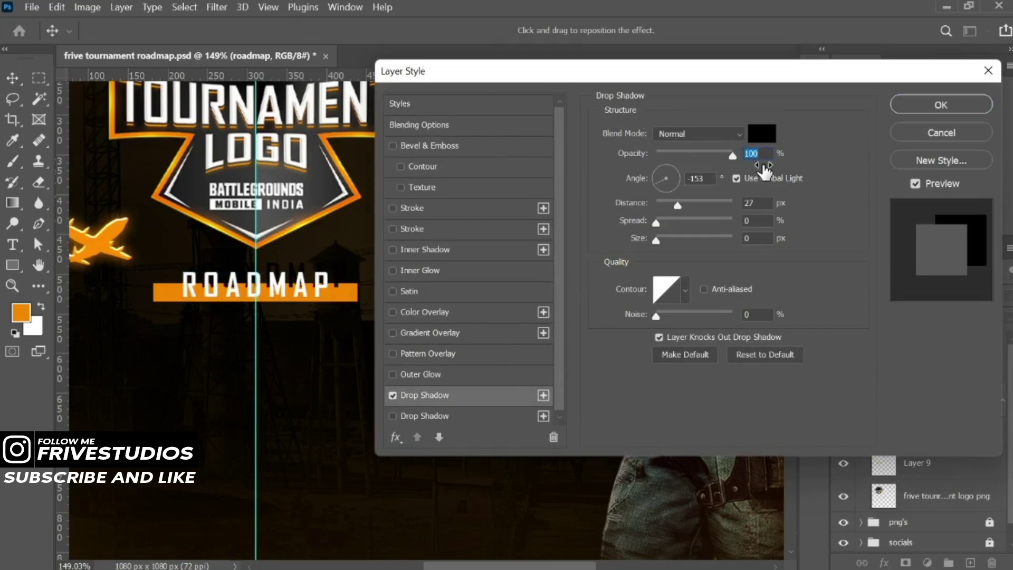
key(Tab)
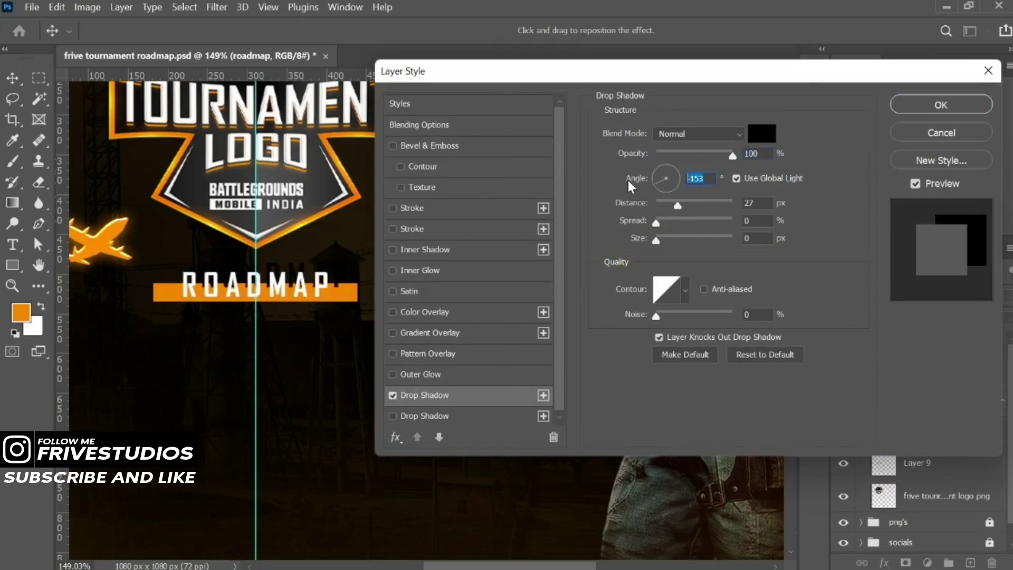
text(130)
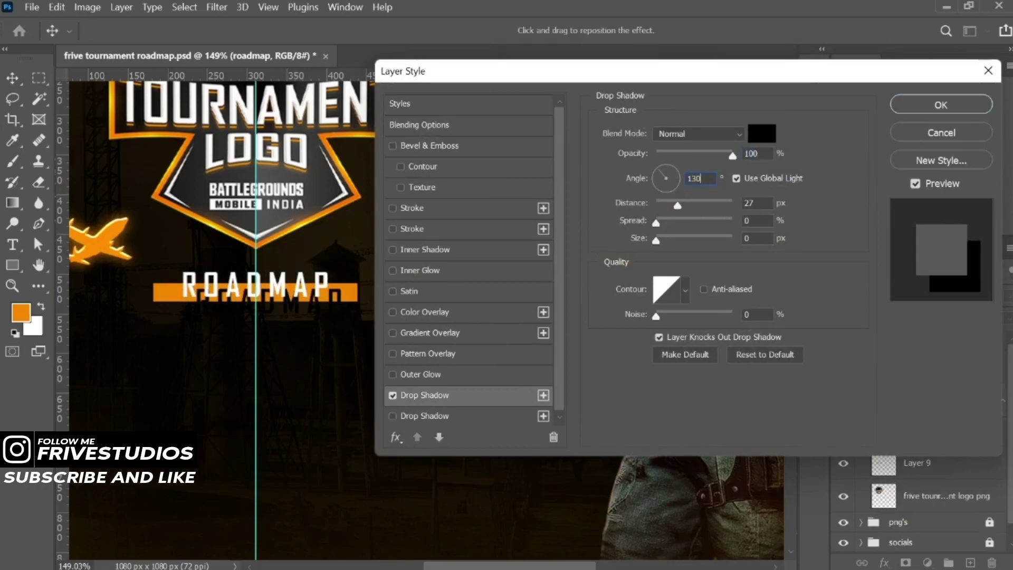
click(910, 129)
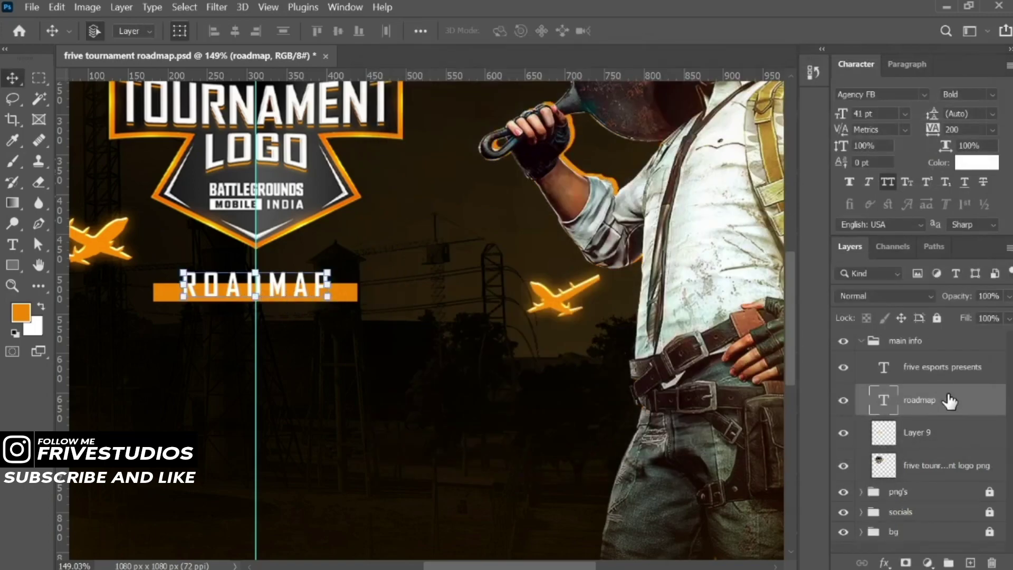
- Apply a drop shadow without global light: 130°, 45% opacity, 4 px distance
double_click(974, 410)
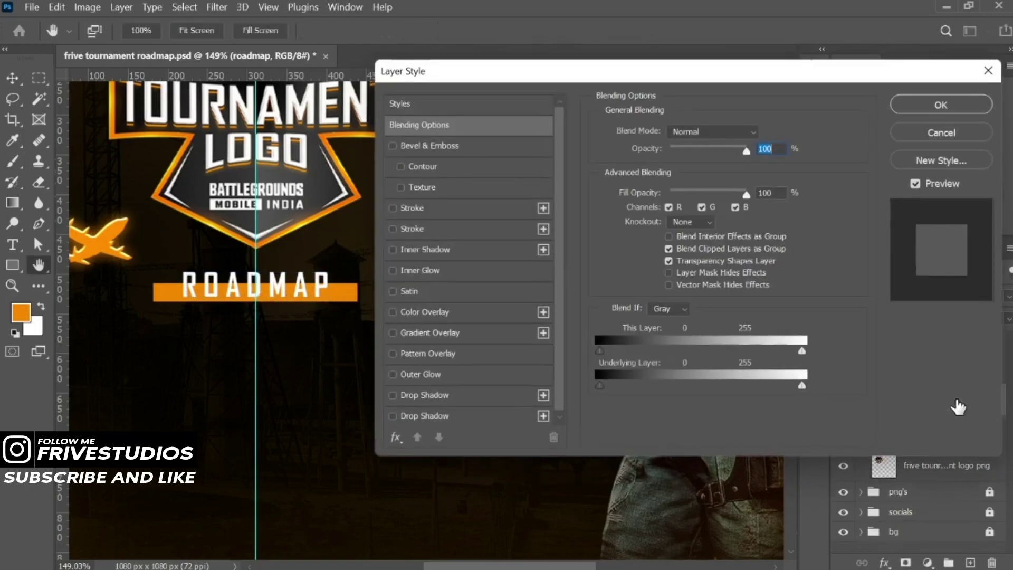
click(511, 383)
click(422, 395)
click(392, 374)
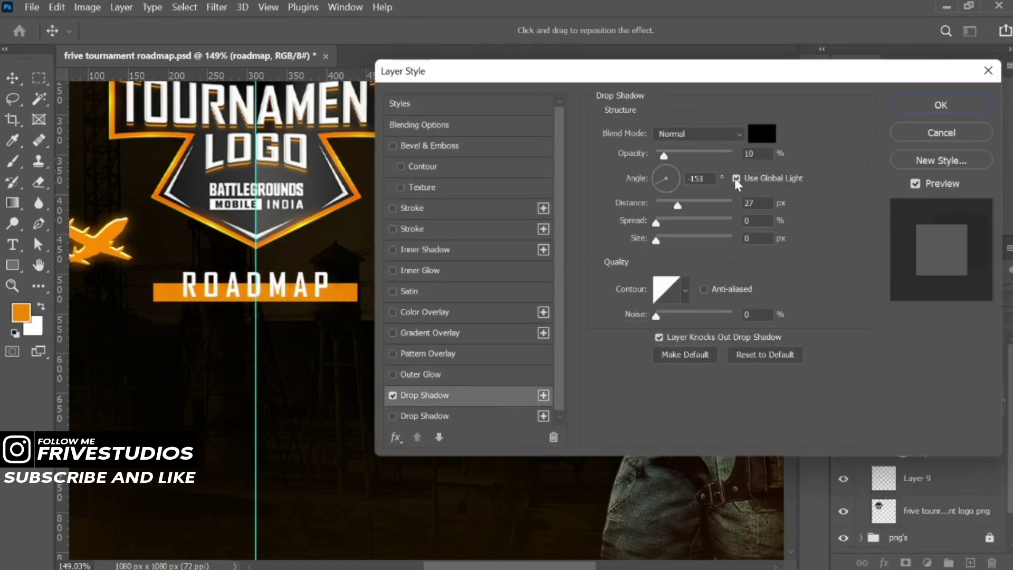
click(736, 178)
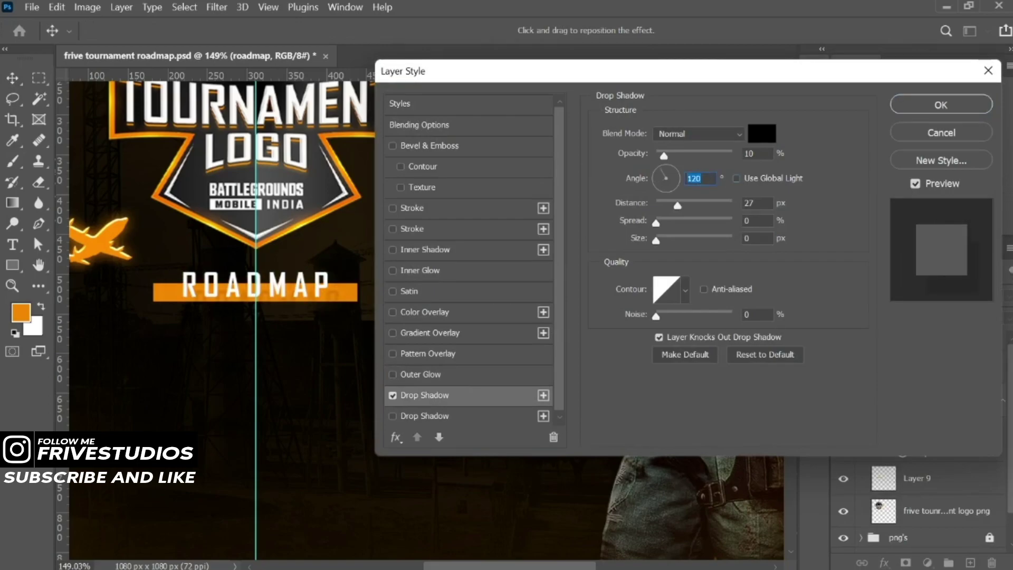
text(1)
drag(628, 151, 636, 153)
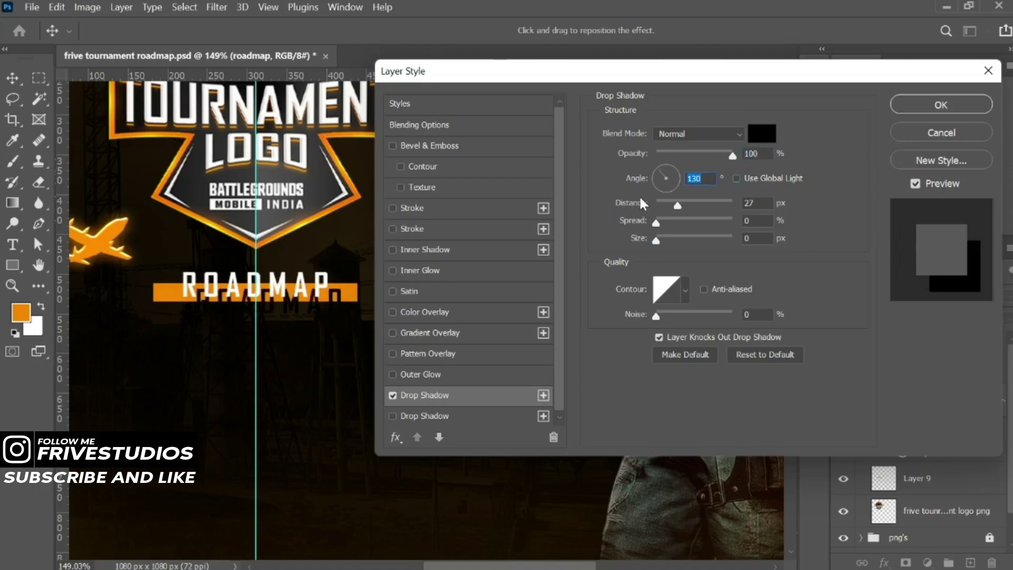
drag(641, 204, 620, 213)
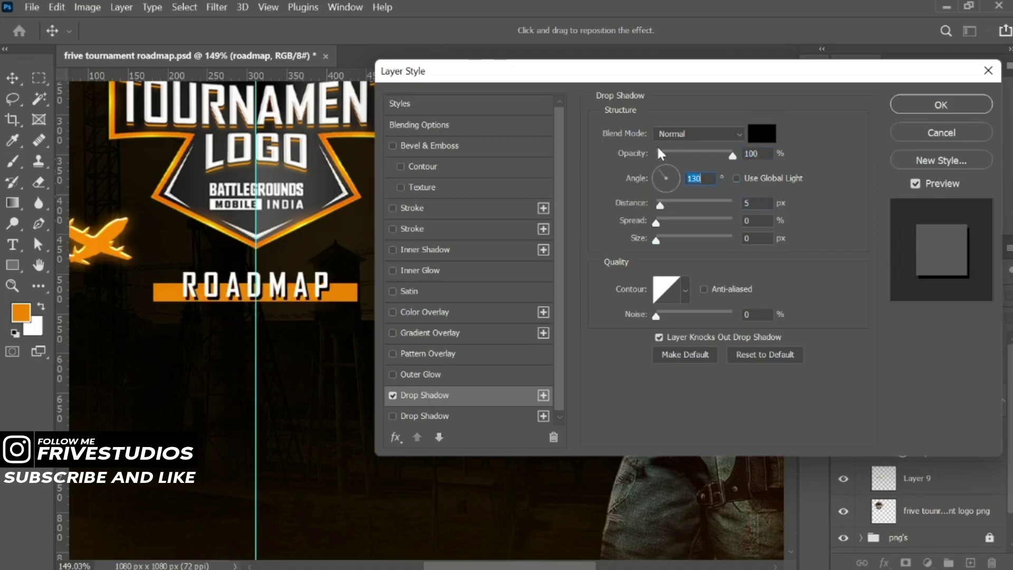
drag(647, 156, 604, 174)
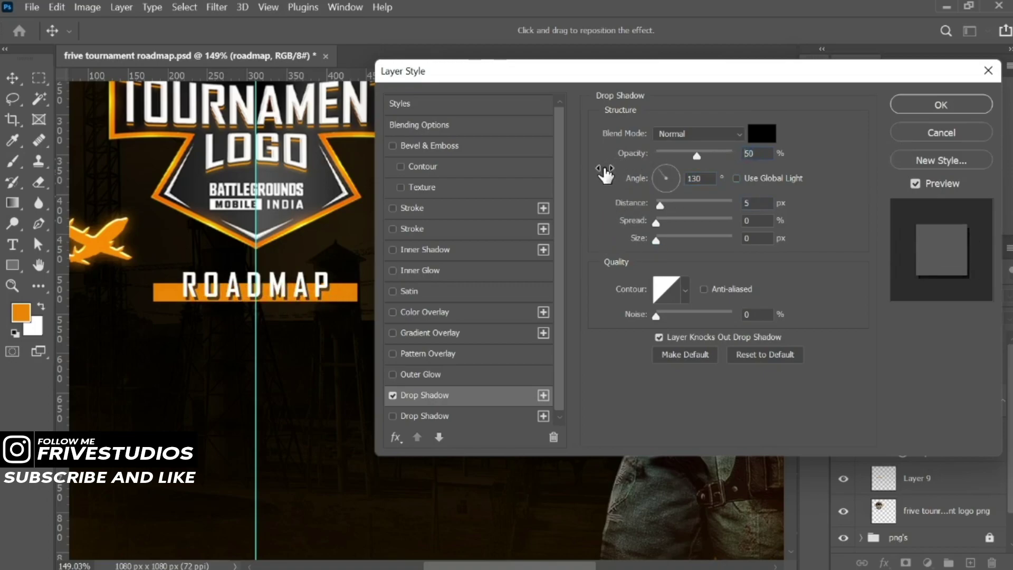
key(Tab)
click(930, 104)
- Deselect the ROADMAP layer and collapse the main info group
scroll(417, 208, down, 3)
scroll(403, 207, down, 2)
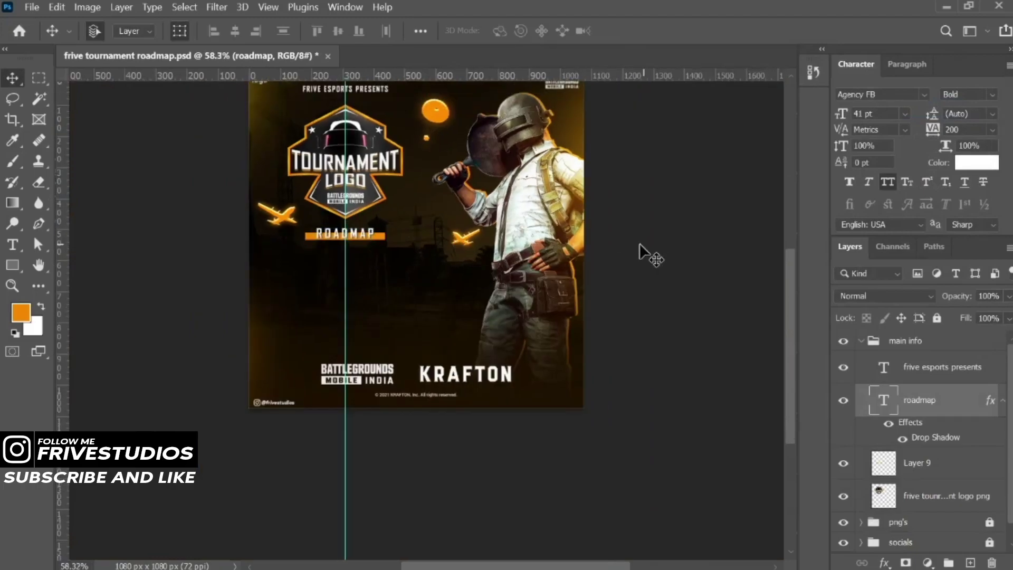
click(357, 283)
scroll(346, 270, up, 3)
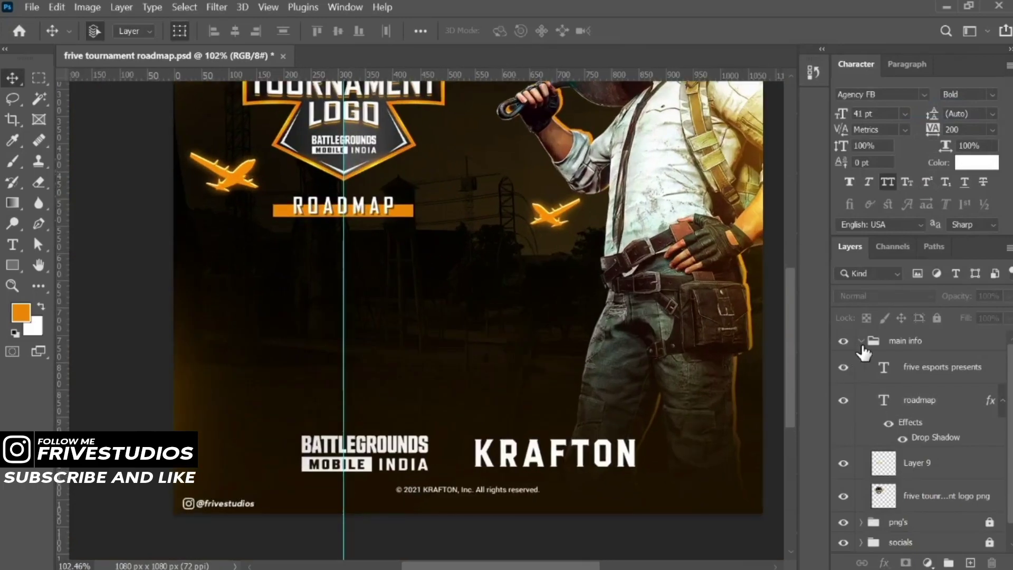
click(861, 341)
click(926, 341)
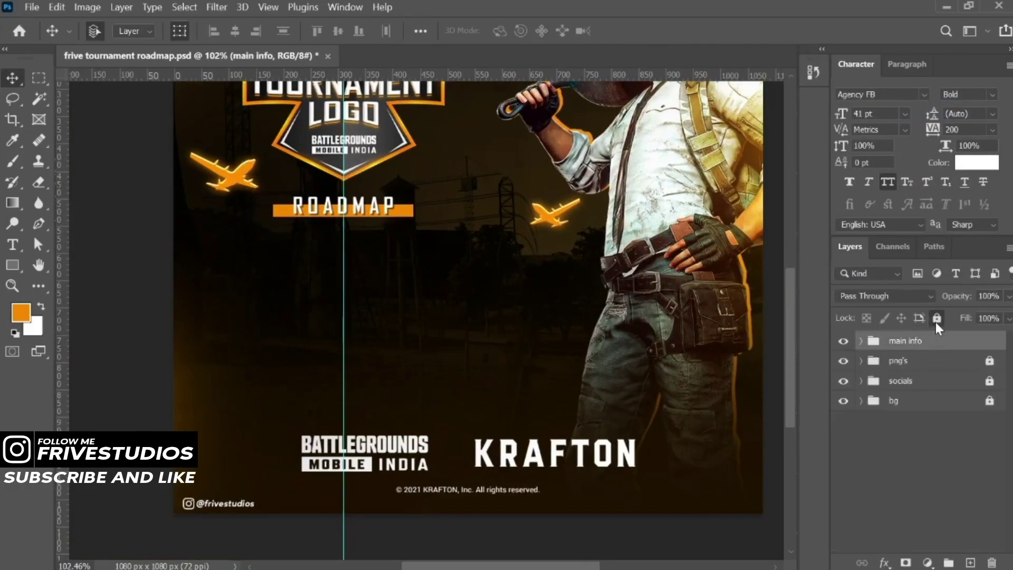
- Add an empty Layer 10 inside a new Group 1 at the top of the stack
scroll(338, 274, up, 1)
scroll(332, 270, up, 1)
click(971, 563)
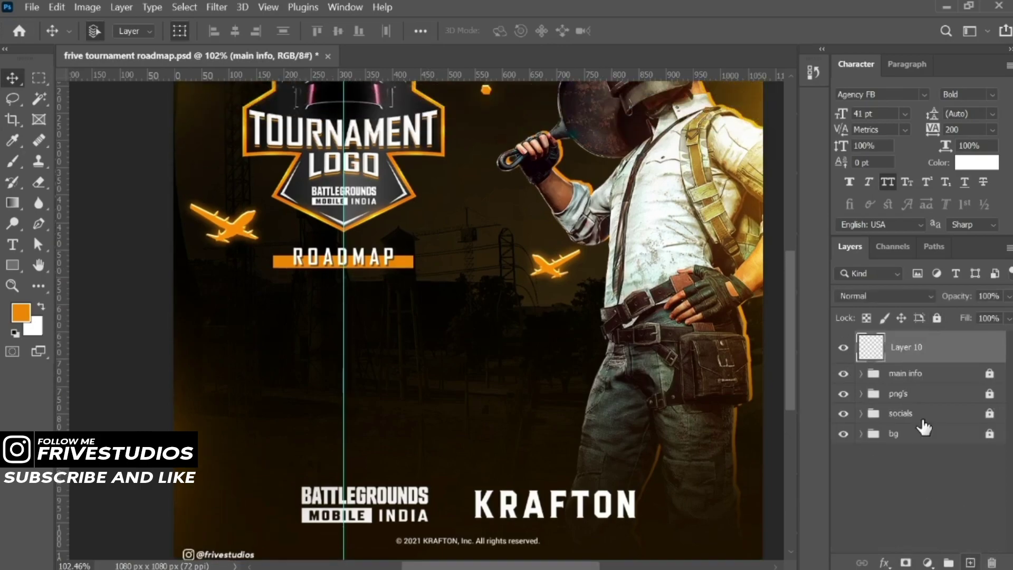
key(ctrl+g)
click(918, 370)
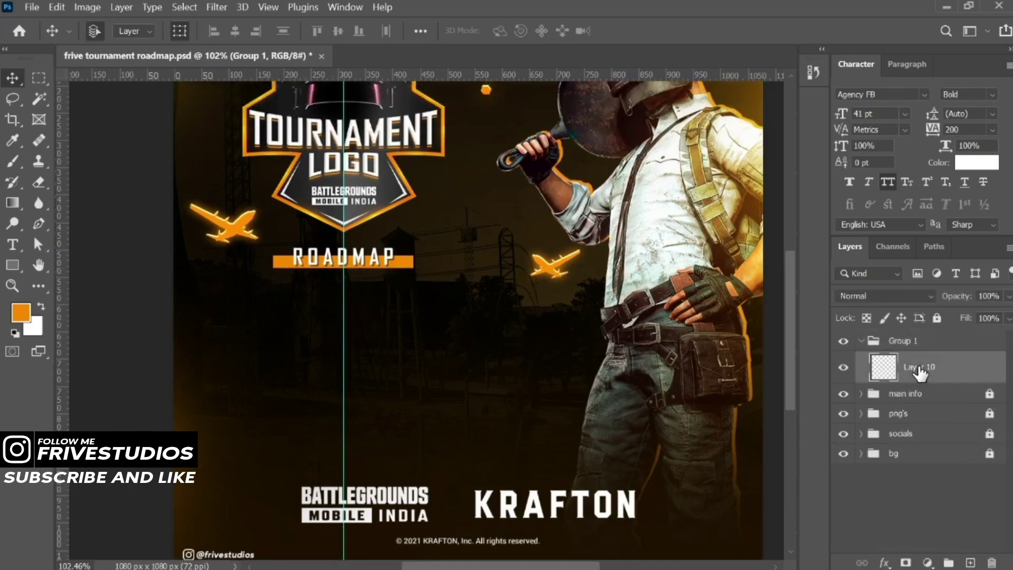
- Zoom out and bring up the Windows Task View
scroll(366, 274, down, 1)
scroll(369, 271, down, 1)
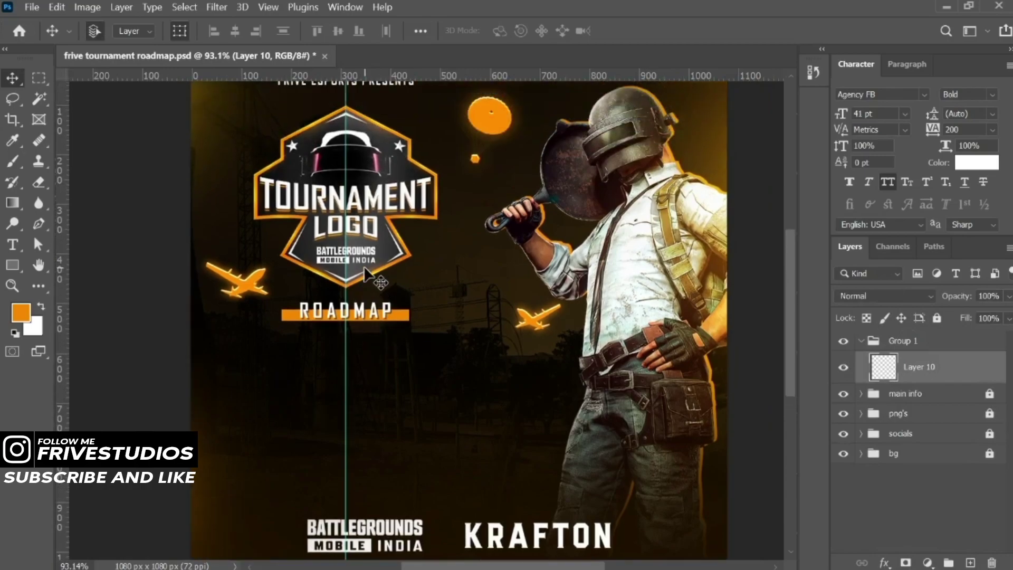
scroll(374, 280, down, 1)
key(super+Tab)
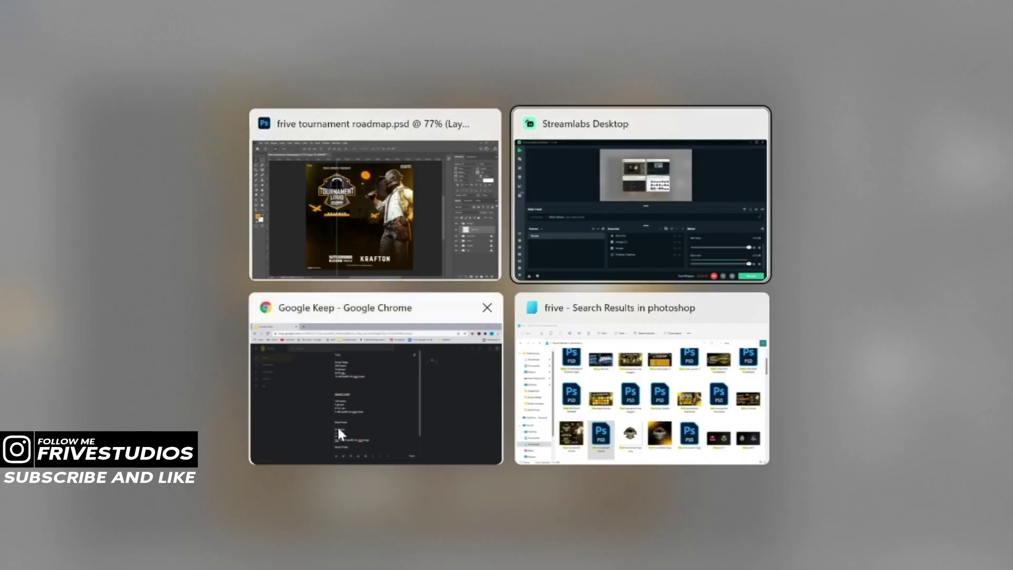
- Copy the Group Stage lines from the Google Keep note and return to Photoshop
click(337, 426)
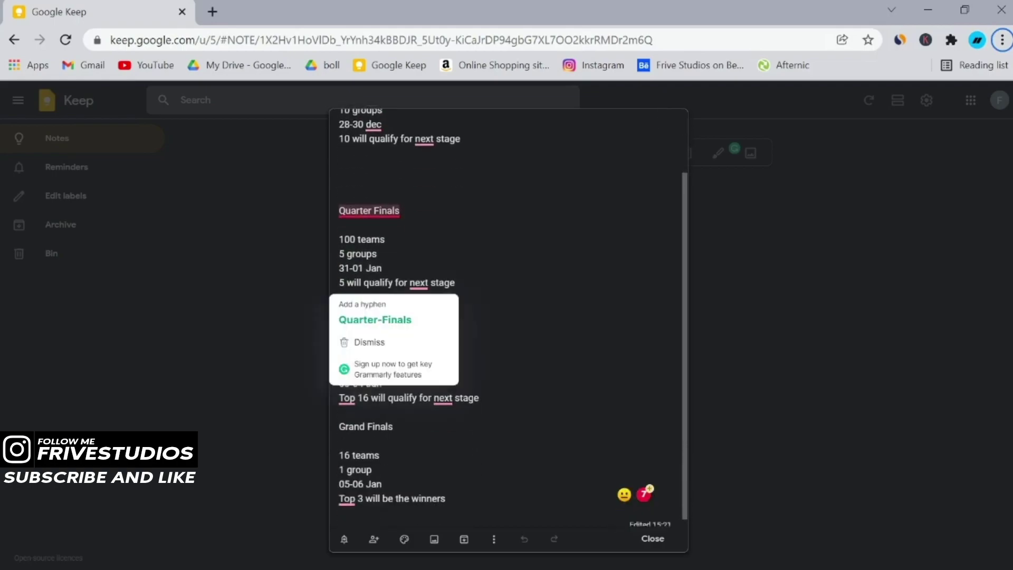
scroll(509, 317, up, 2)
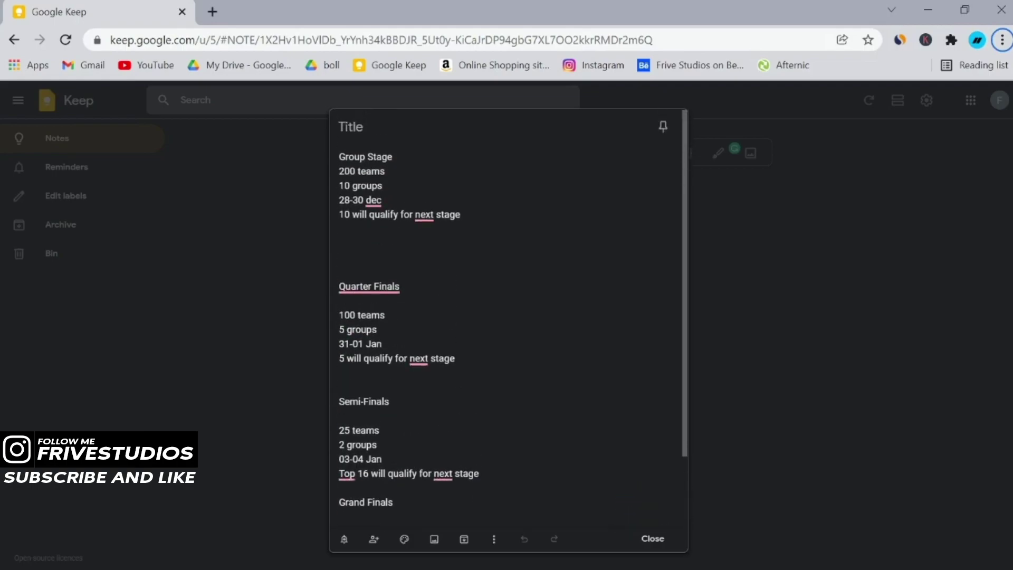
key(shift+Down)
key(shift+Down)
key(shift+Down)
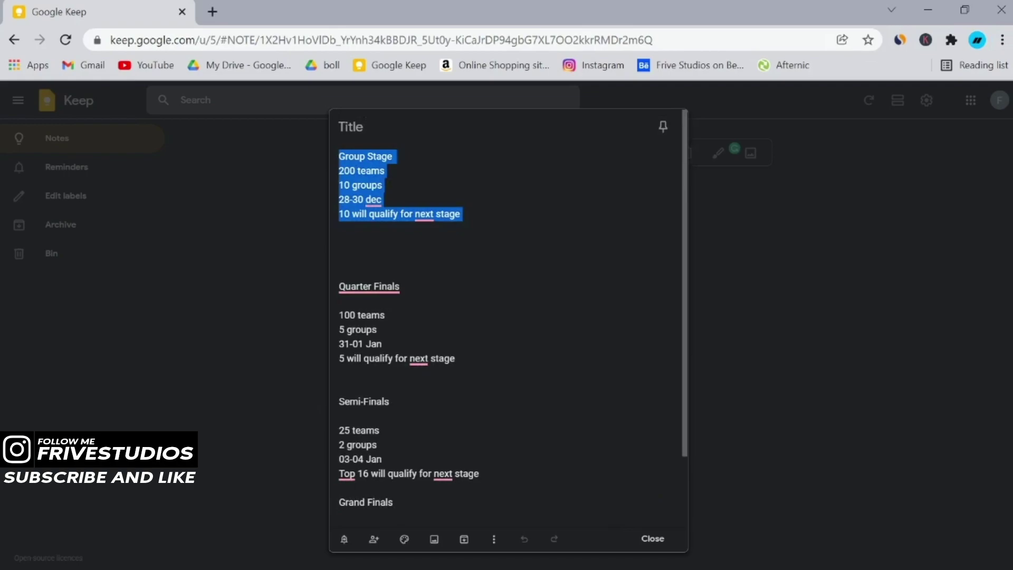
key(super+Tab)
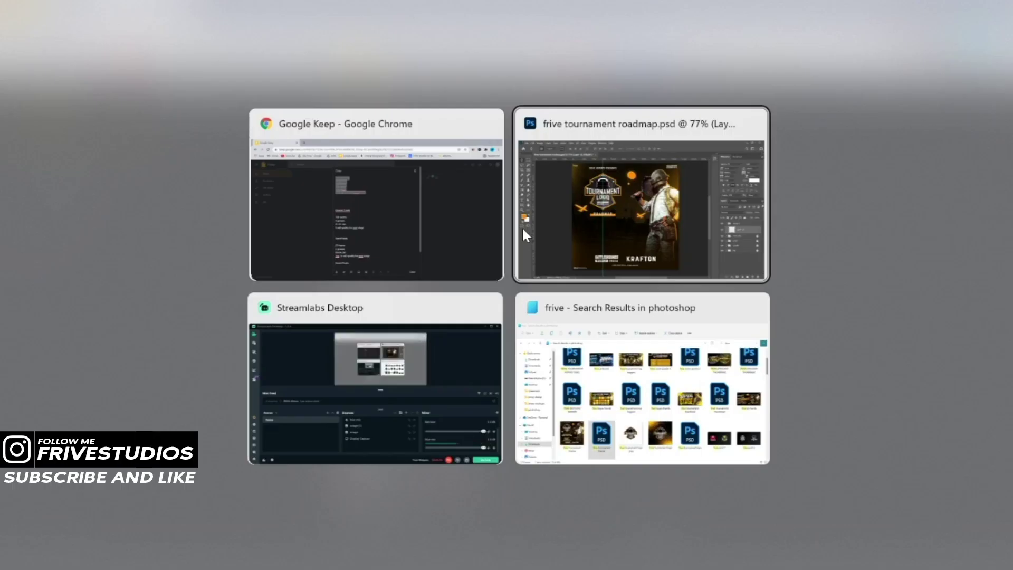
click(522, 227)
click(19, 246)
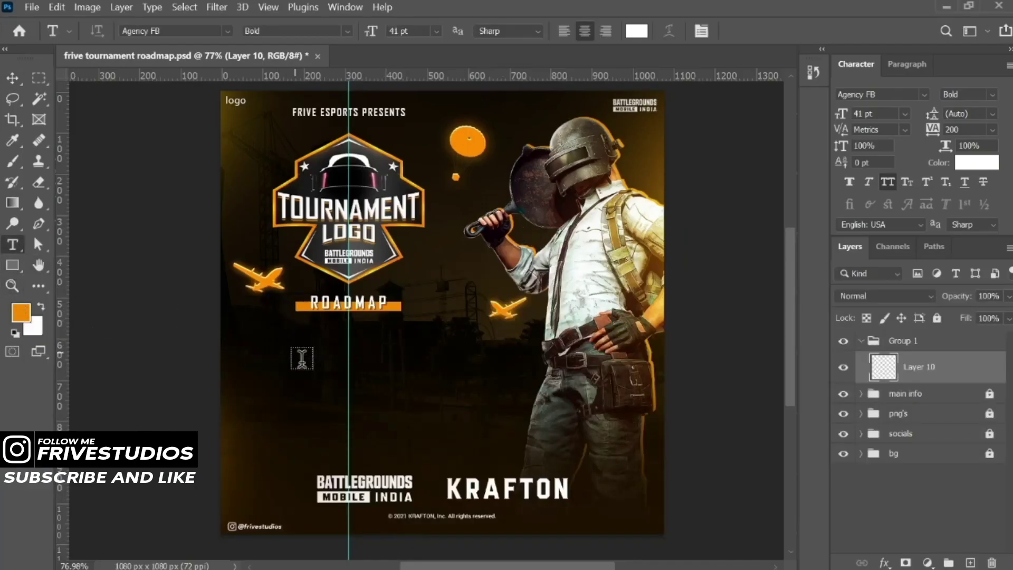
- Paste the Group Stage details as a text block just below ROADMAP
scroll(347, 394, up, 3)
drag(364, 354, 425, 299)
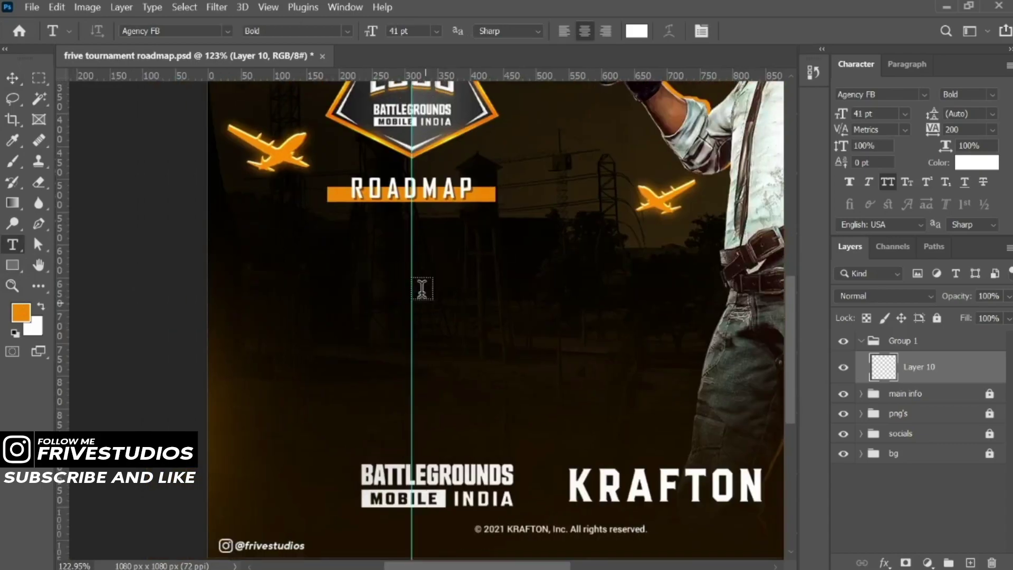
click(416, 274)
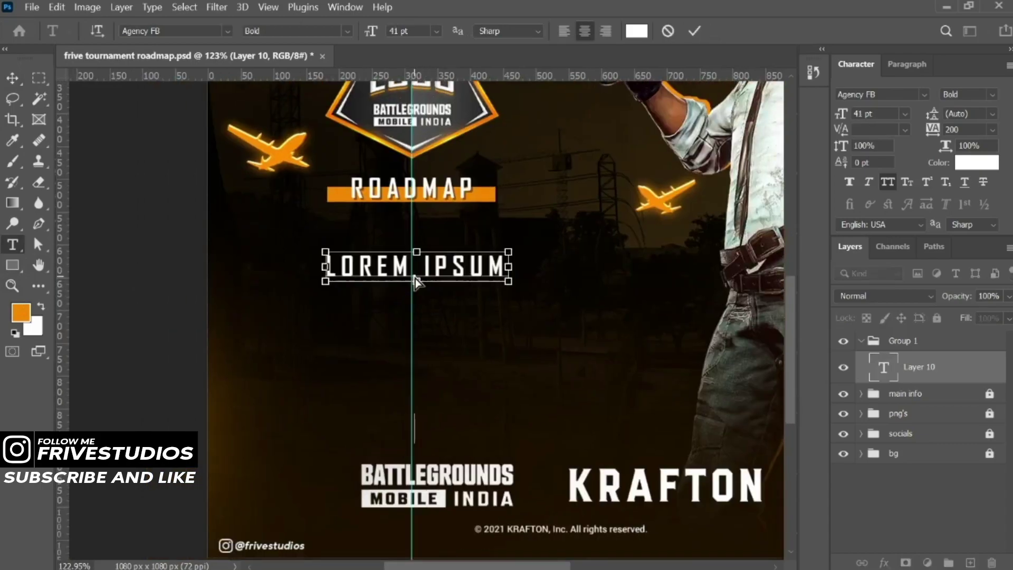
text(GROUP STAGE 200 TEAMS 10 GROUPS 28-30 DEC WILL QUALIFY FOR NEXT STAGE)
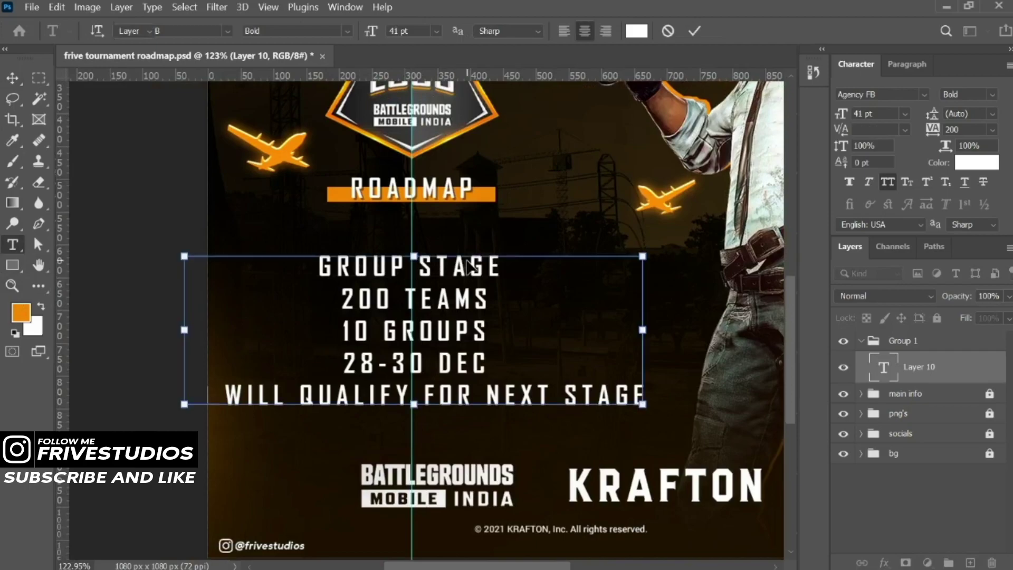
key(ctrl+Return)
mouse_move(442, 277)
mouse_down()
mouse_move(452, 243)
mouse_move(441, 242)
mouse_up()
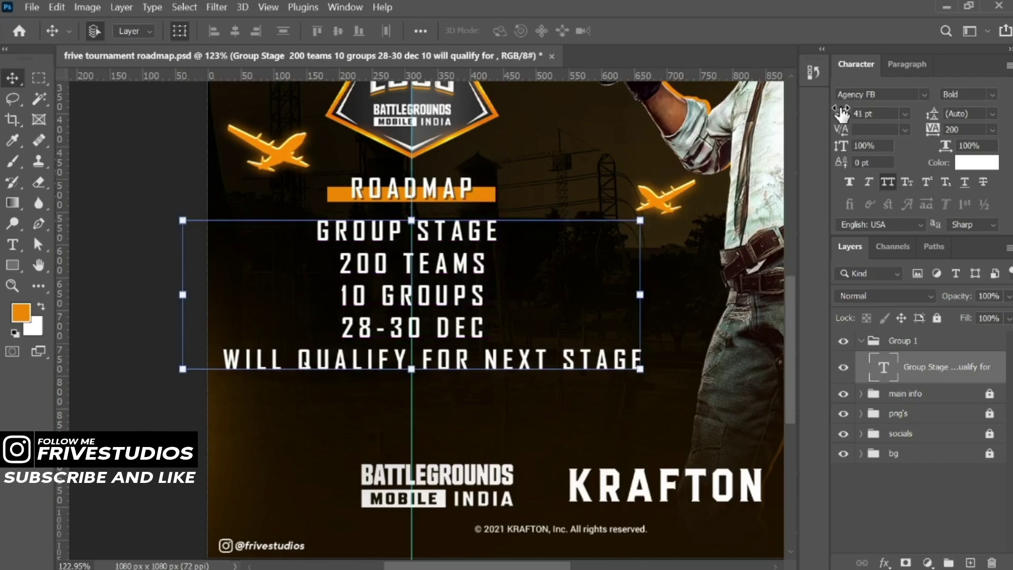
- Set the Group Stage detail lines to 30 pt with 53 pt leading
drag(842, 112, 843, 108)
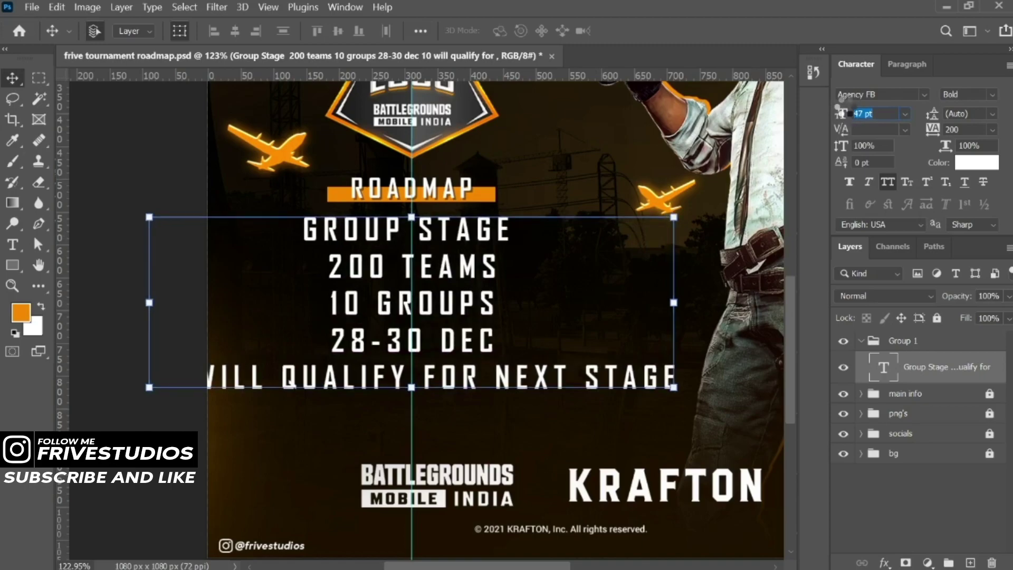
double_click(448, 235)
drag(330, 258, 723, 404)
mouse_move(842, 113)
mouse_down()
mouse_move(773, 135)
mouse_move(798, 135)
mouse_up()
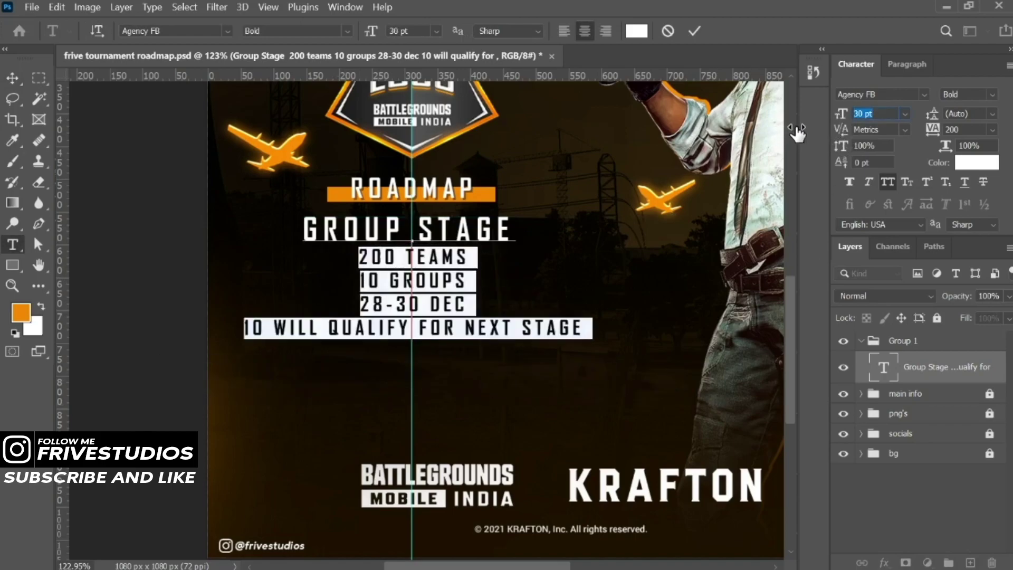
drag(932, 118, 949, 125)
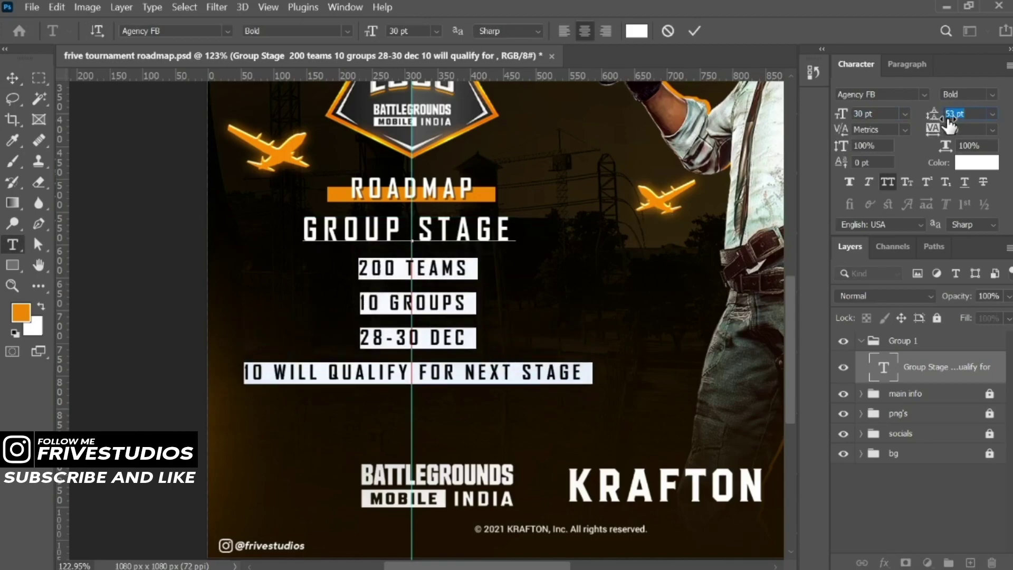
click(694, 30)
key(v)
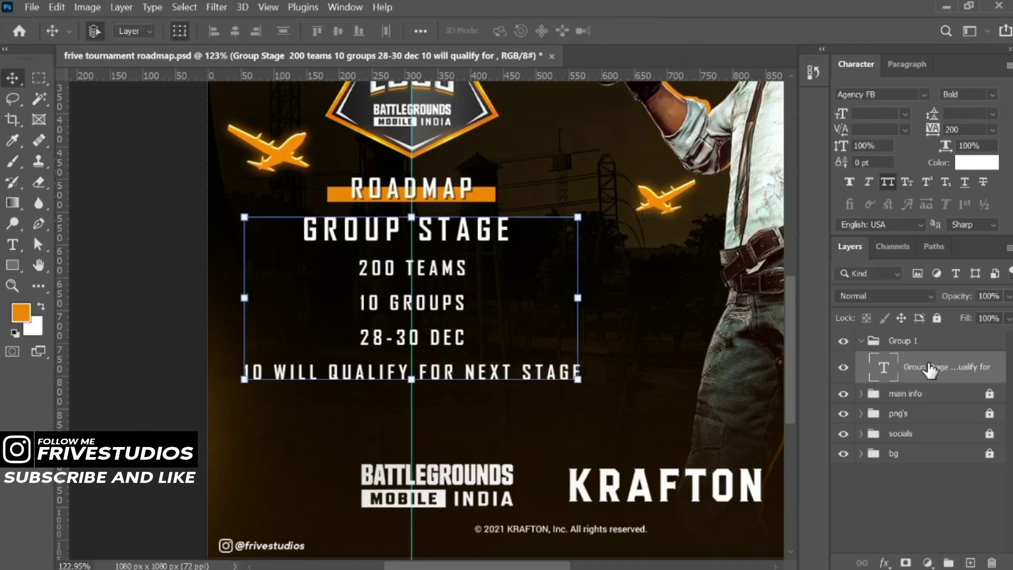
- Nudge the roadmap heading and ROADMAP bar down two Shift-steps, then relock main info
click(991, 397)
click(861, 394)
click(903, 340)
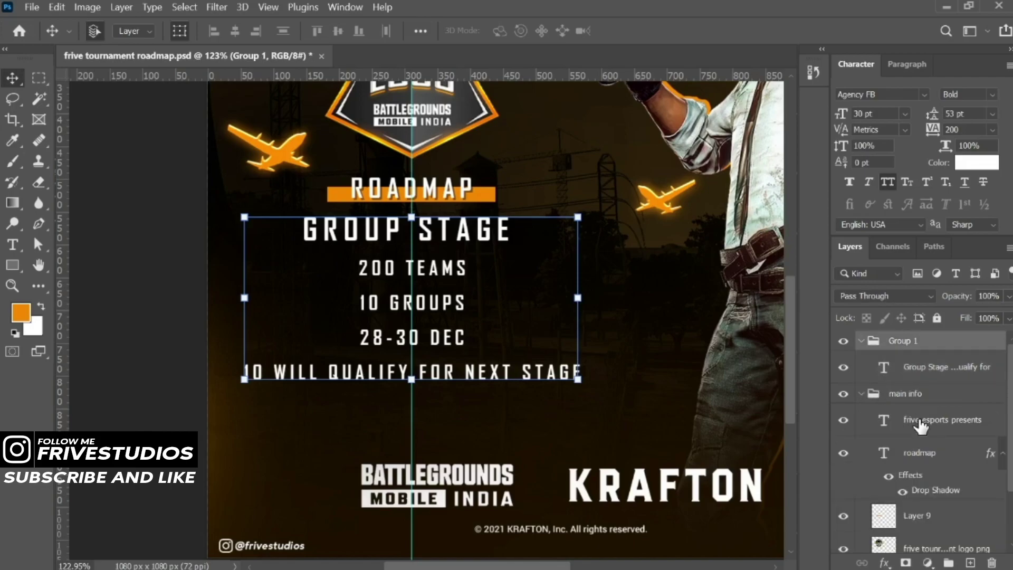
ctrl+click(940, 520)
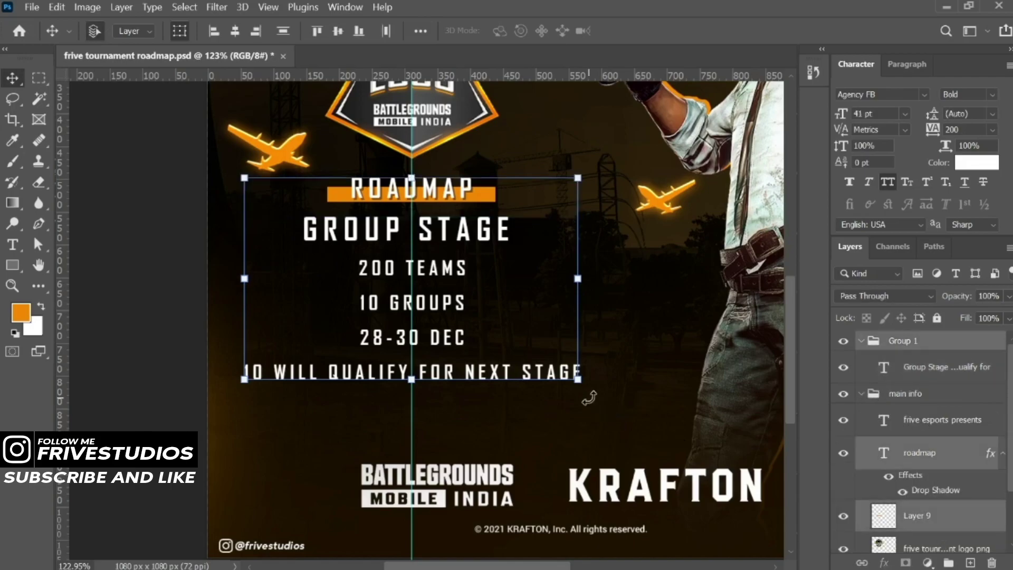
key(shift+Down)
key(shift+Down)
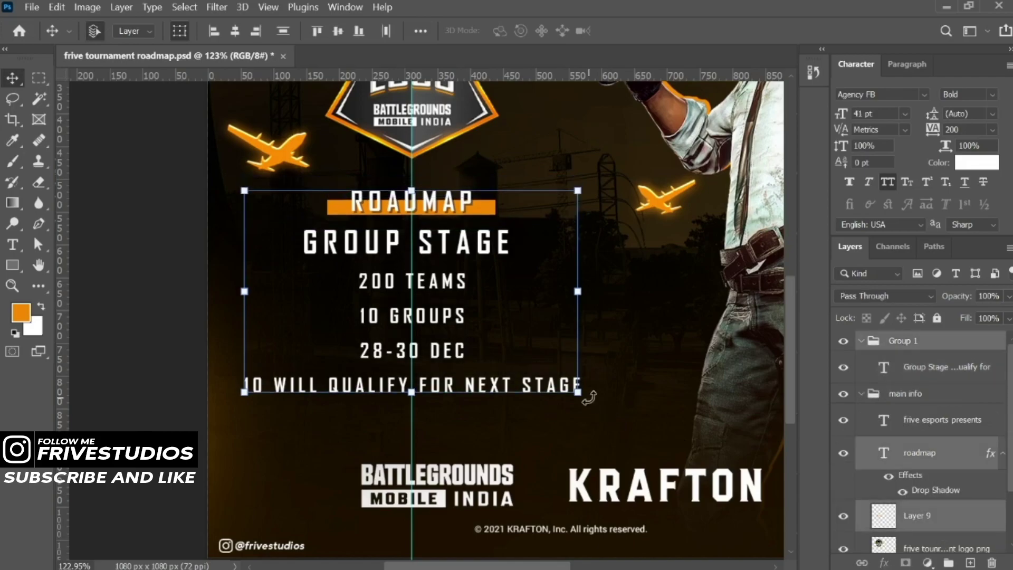
key(shift+Down)
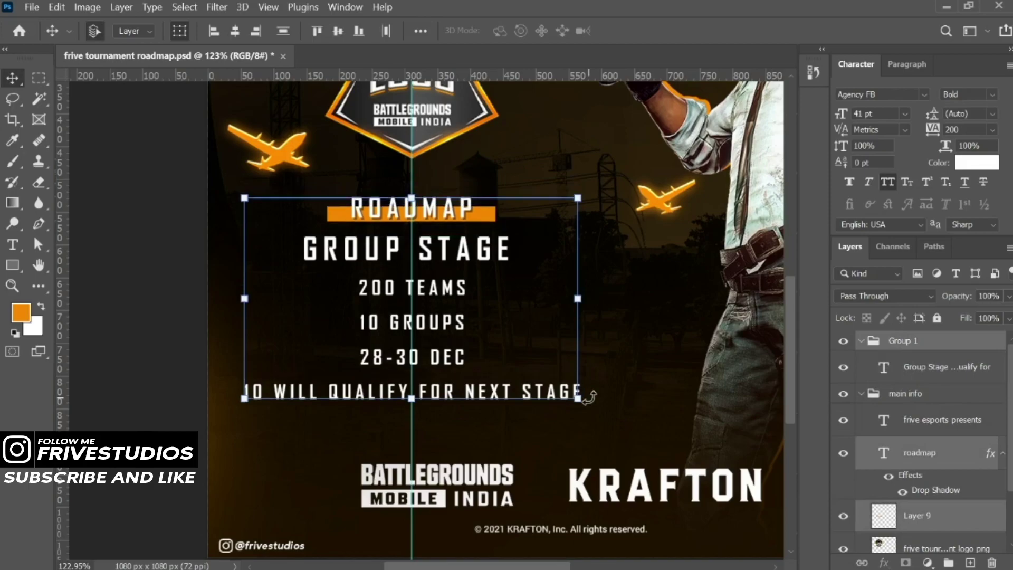
click(862, 394)
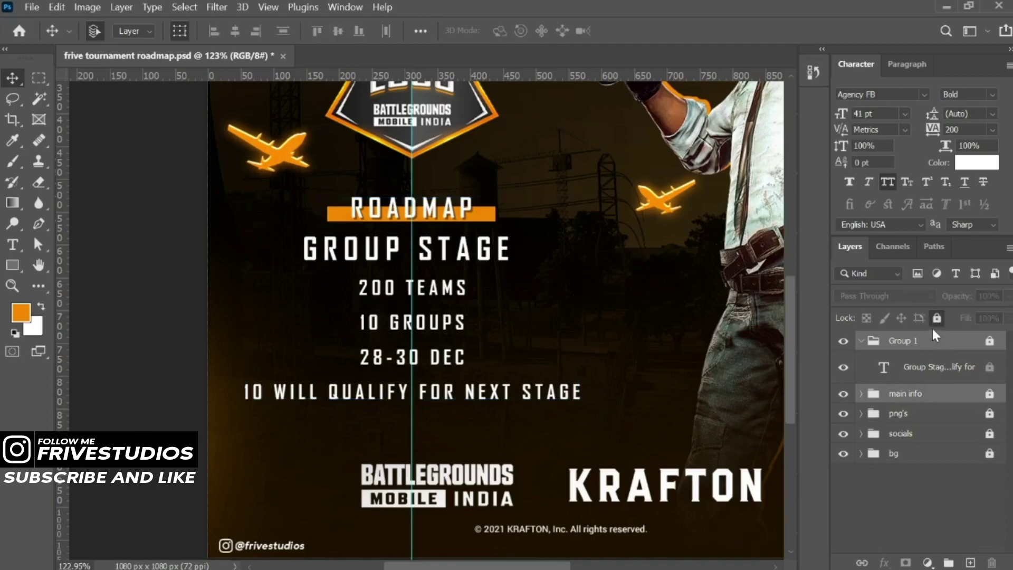
click(939, 399)
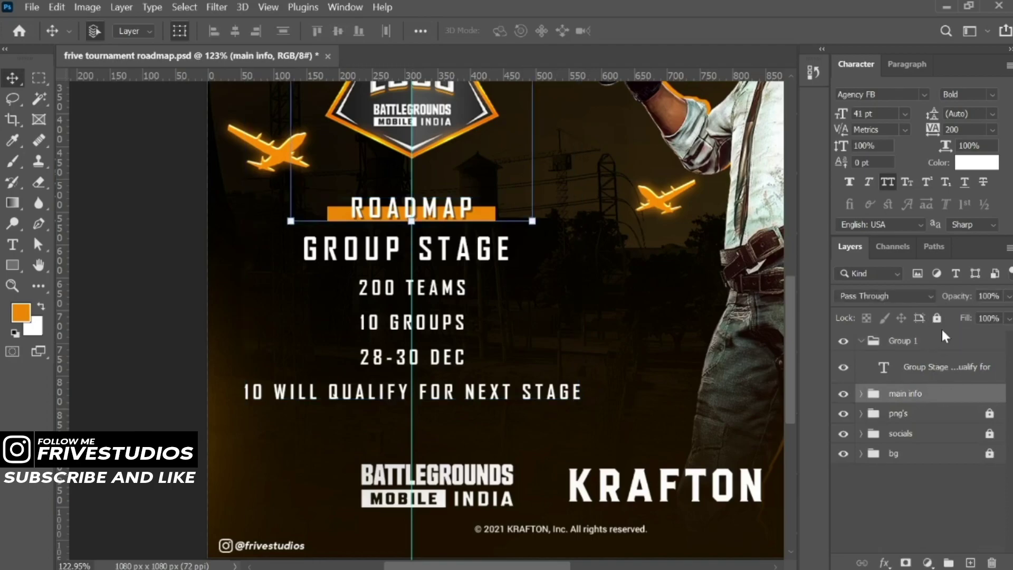
click(938, 318)
- Recolour the GROUP STAGE heading orange (#f38800), sampled from the ROADMAP bar
click(934, 341)
click(933, 370)
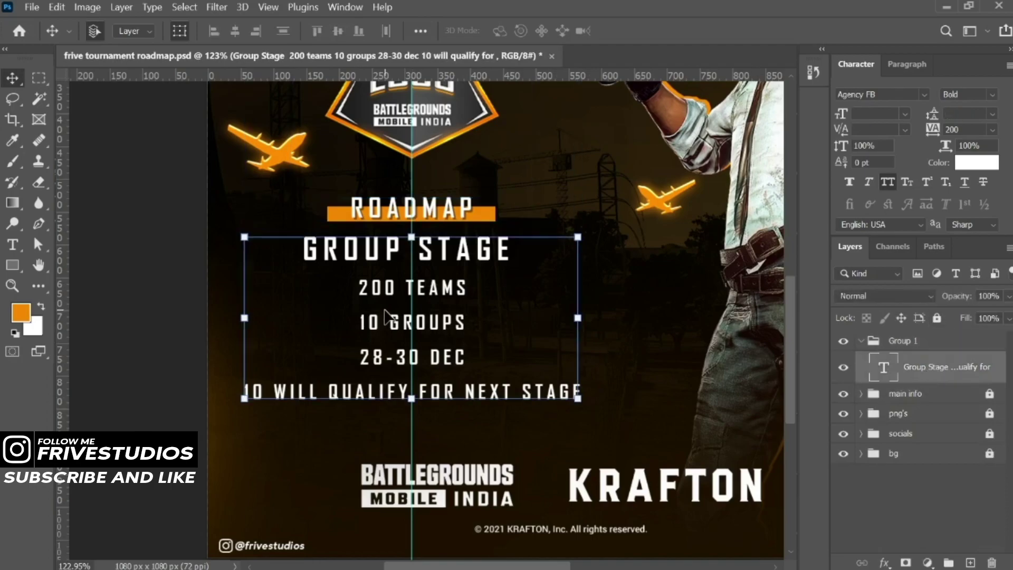
scroll(405, 272, up, 1)
scroll(391, 287, up, 1)
scroll(389, 296, up, 1)
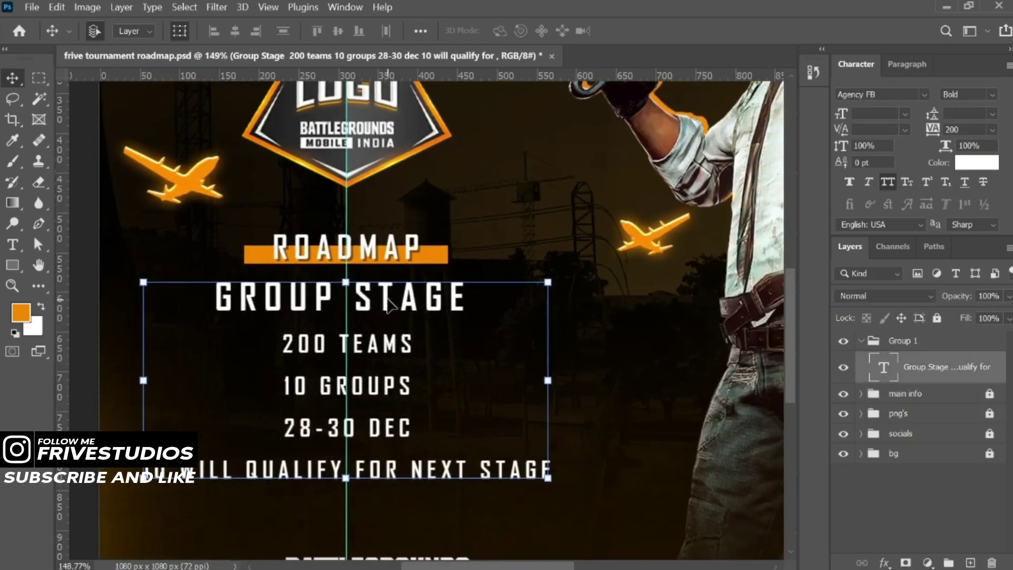
double_click(464, 296)
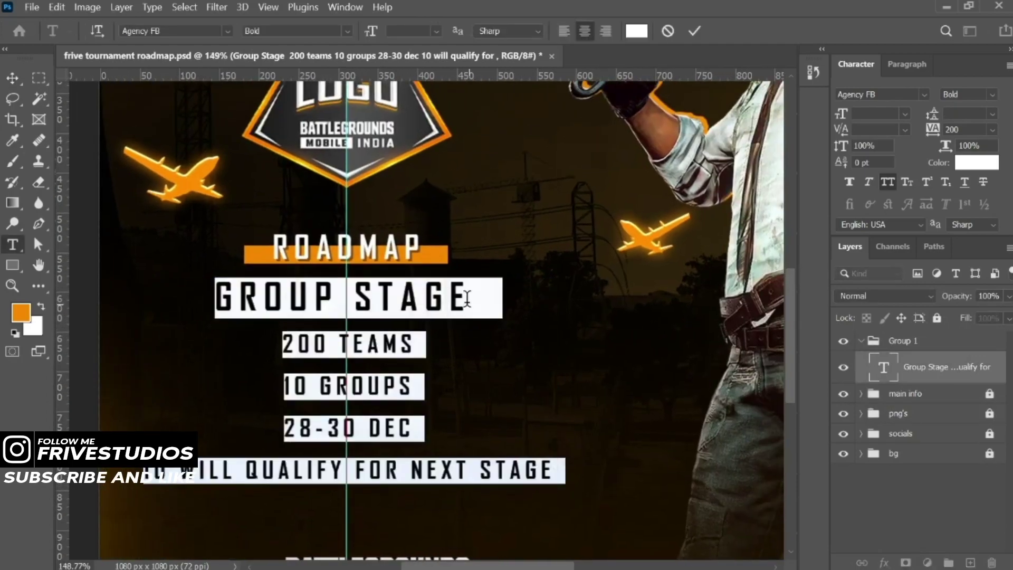
click(465, 298)
drag(465, 297, 100, 294)
click(637, 30)
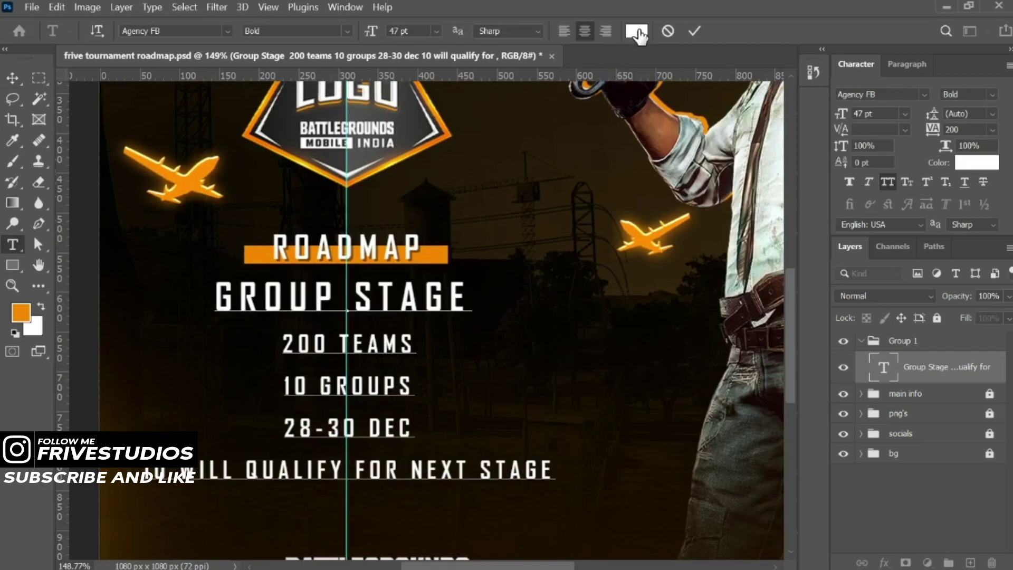
click(446, 255)
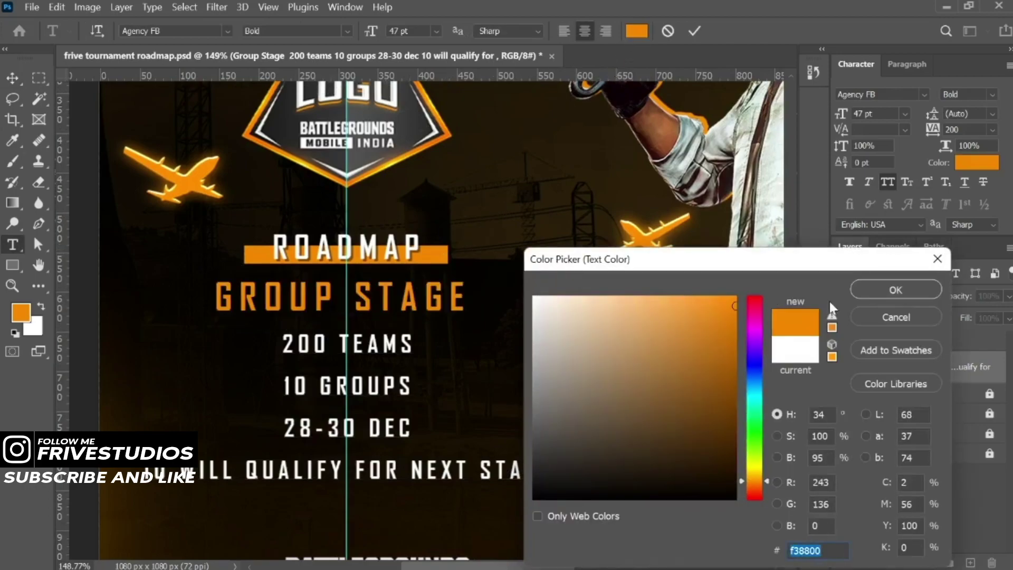
click(892, 289)
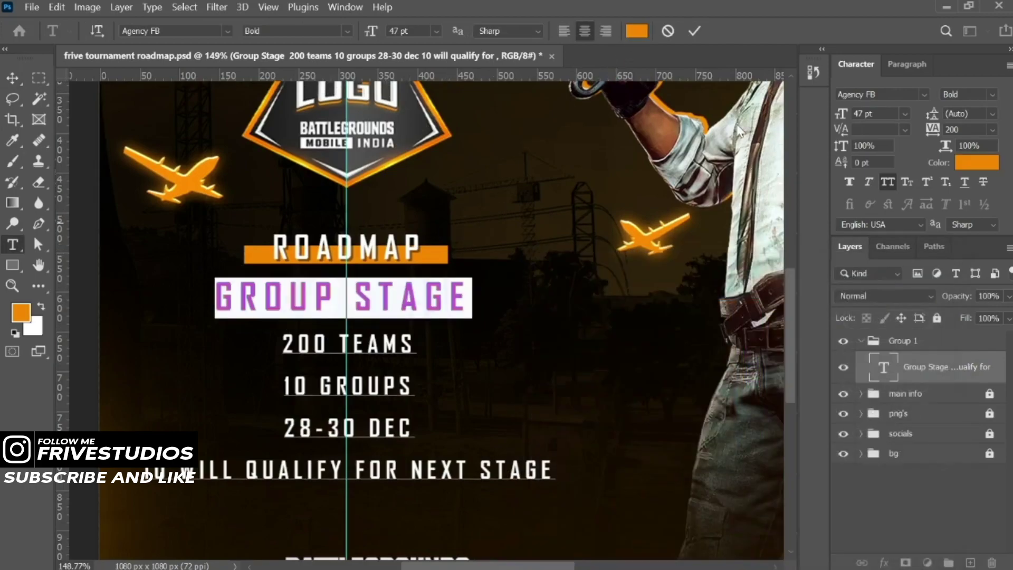
click(691, 31)
key(v)
key(ctrl+0)
click(778, 336)
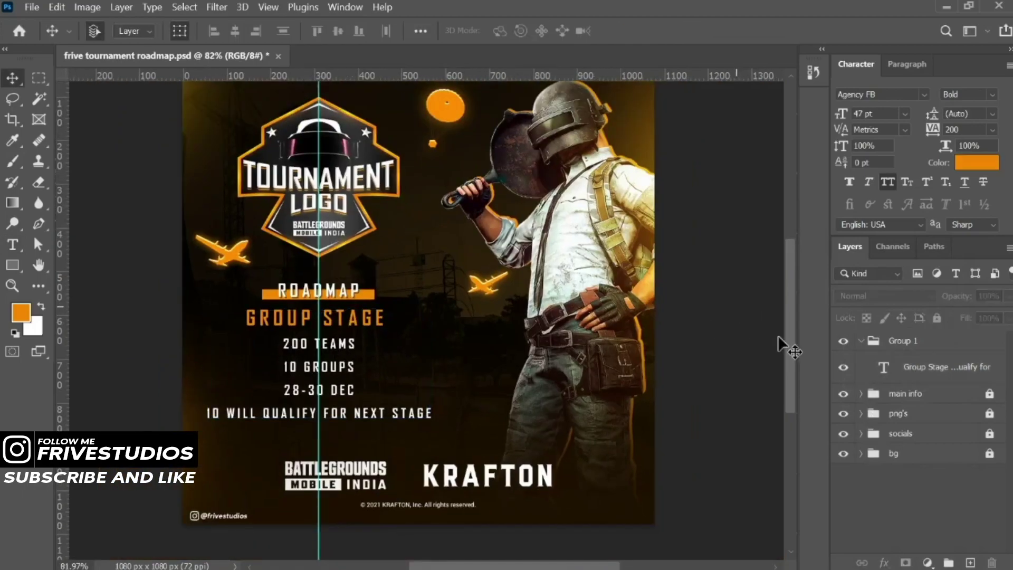
click(928, 390)
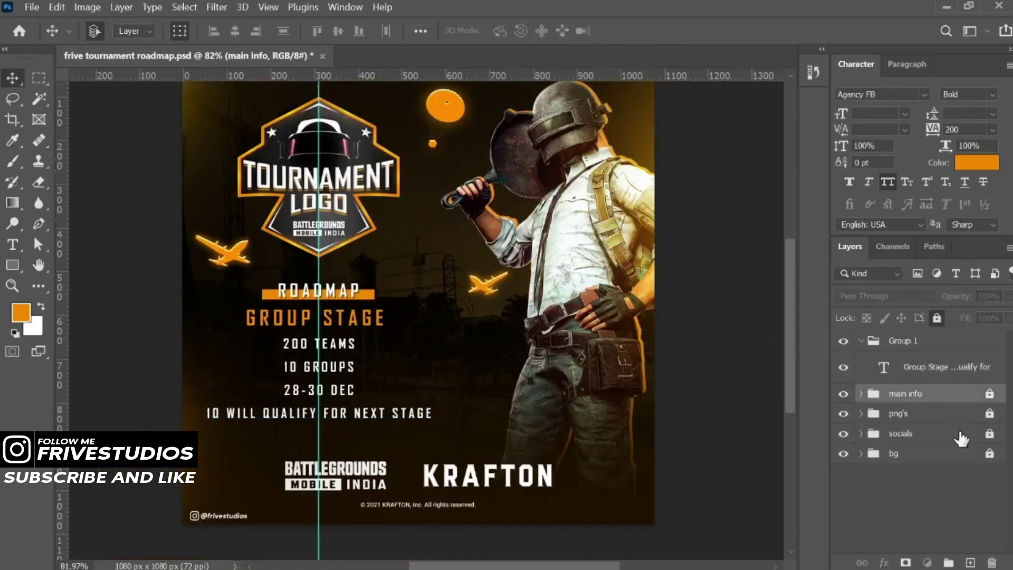
- Create a new empty Layer 10 beneath the Group Stage text layer
click(934, 367)
click(970, 562)
drag(921, 365, 923, 417)
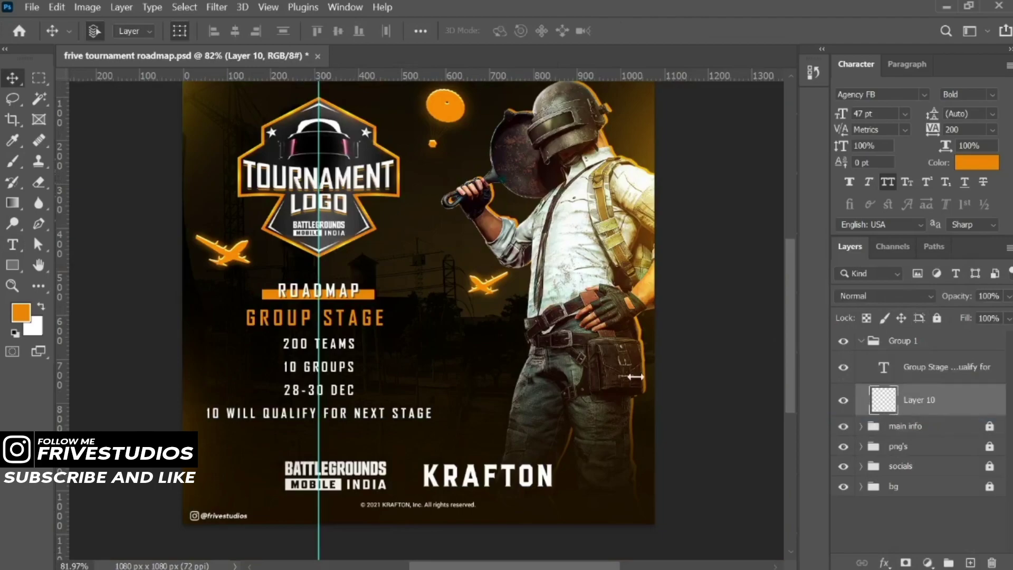
scroll(261, 360, up, 2)
scroll(261, 360, up, 1)
drag(359, 372, 404, 301)
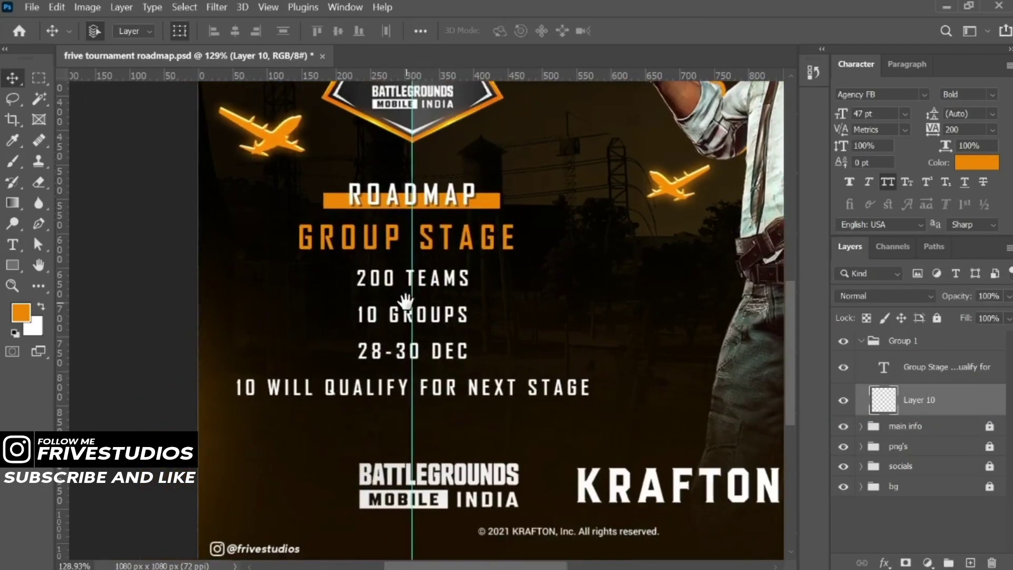
click(430, 247)
scroll(430, 247, up, 2)
drag(427, 243, 452, 192)
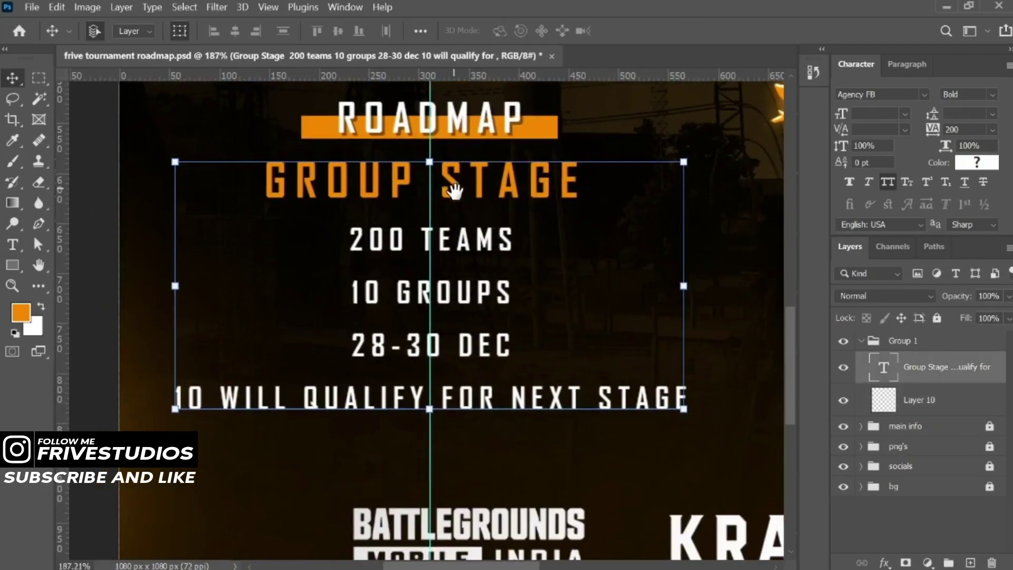
click(950, 401)
- Marquee a rectangle around the '10 WILL QUALIFY FOR NEXT STAGE' line and fill it orange
click(45, 81)
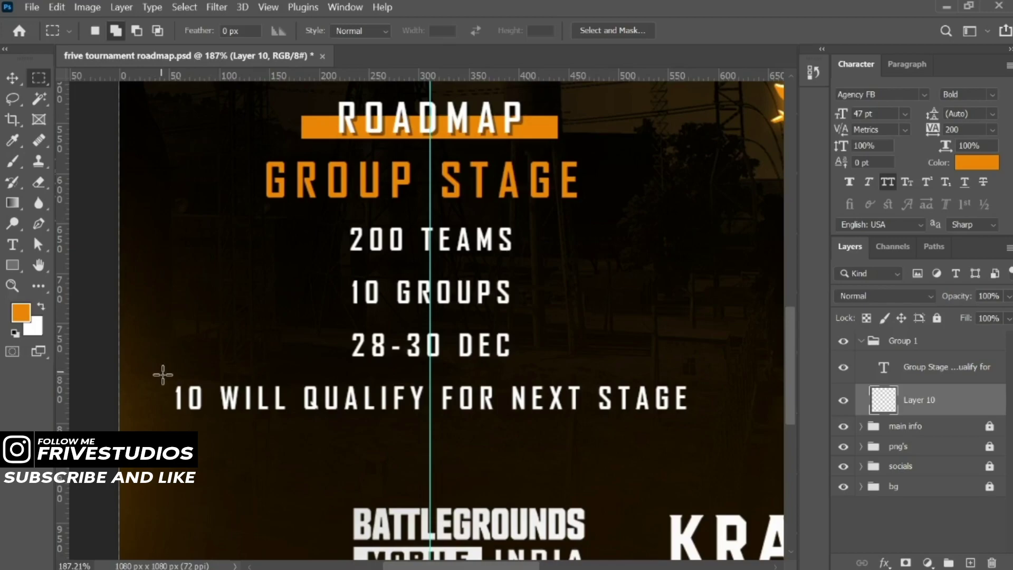
drag(162, 380, 697, 422)
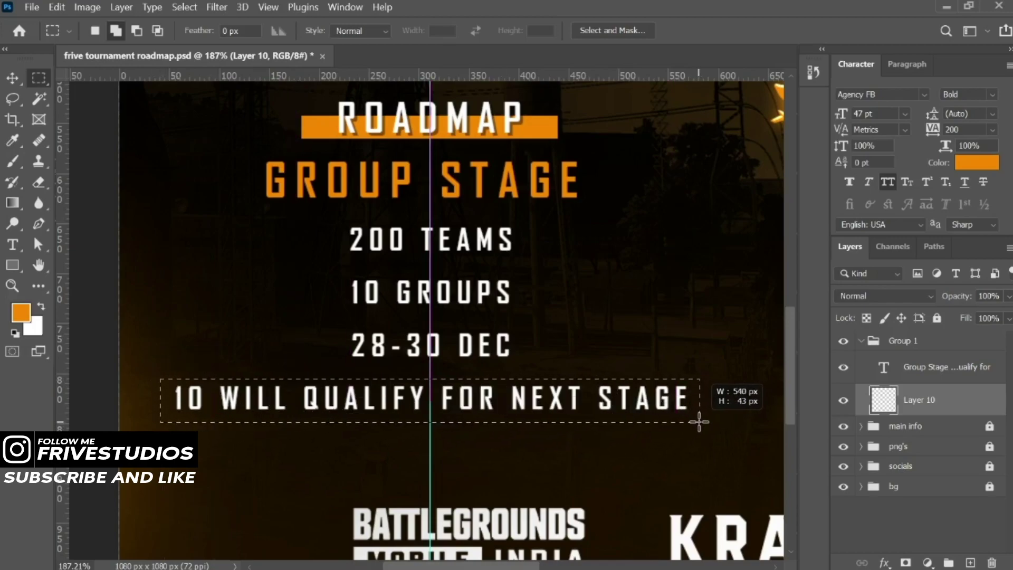
drag(697, 422, 697, 415)
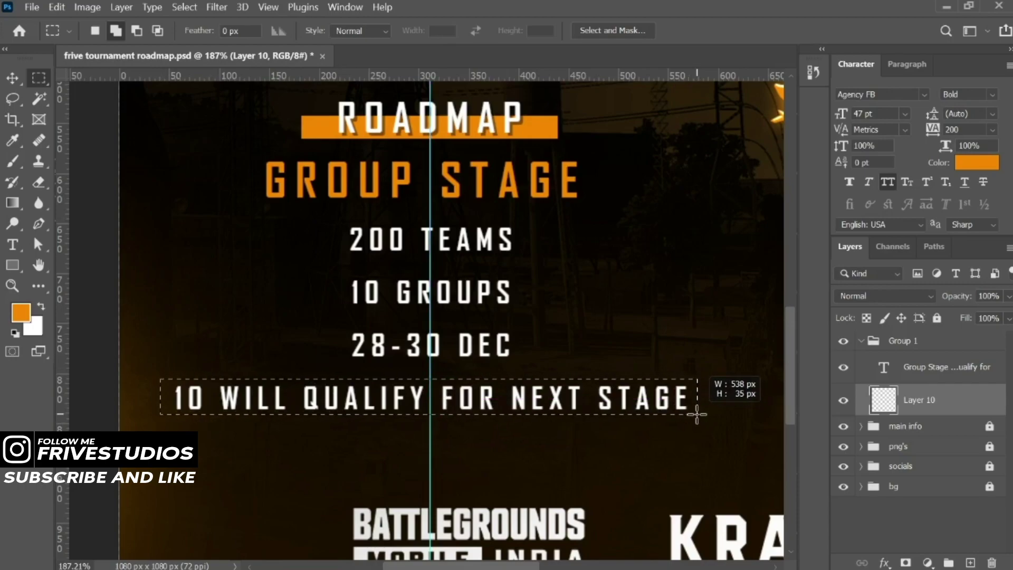
drag(697, 415, 699, 416)
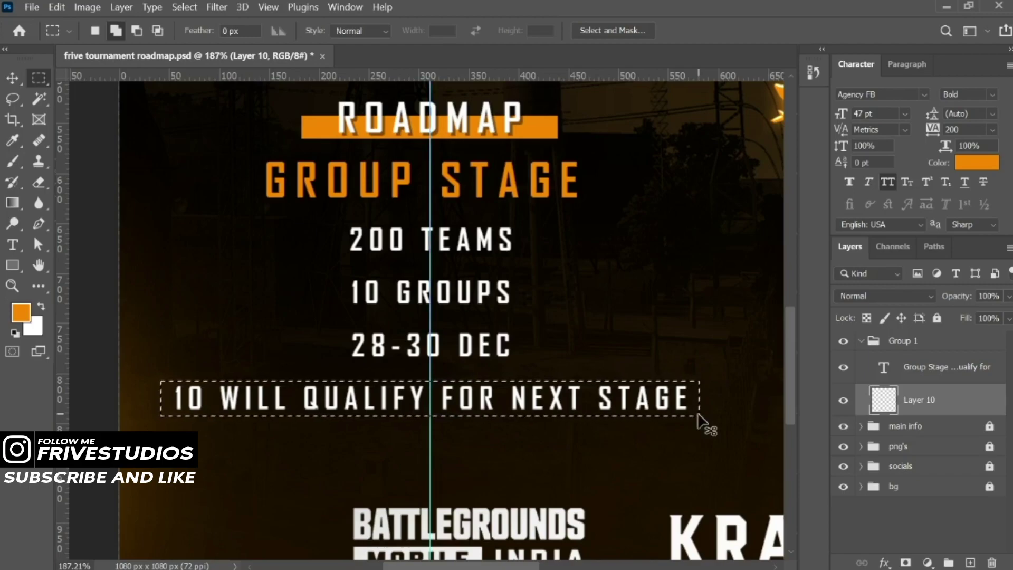
key(ctrl+BackSpace)
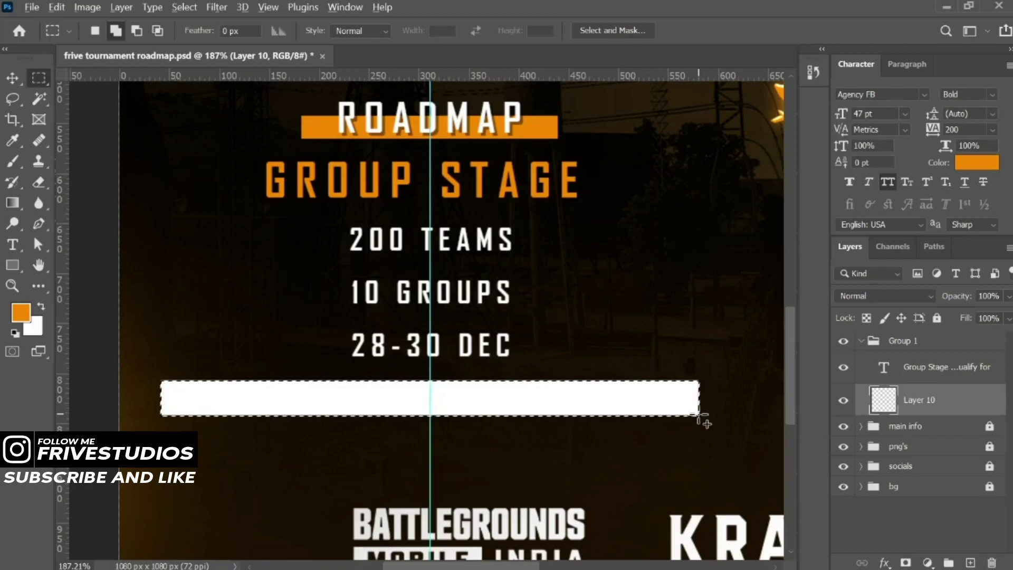
key(alt+BackSpace)
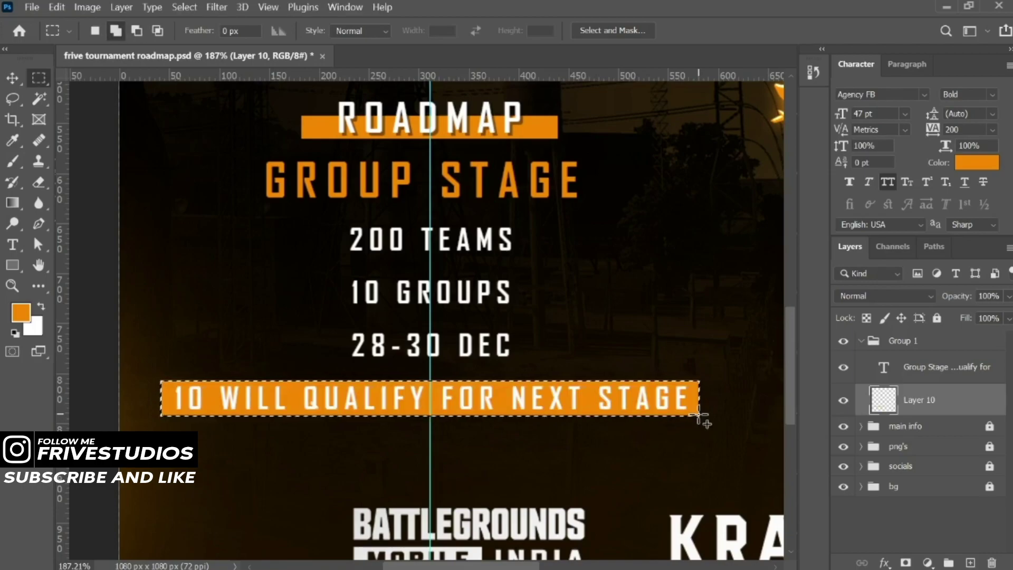
scroll(428, 298, down, 3)
- Duplicate the orange bar three times, placing copies behind 28-30 DEC, 10 GROUPS and 200 TEAMS
scroll(428, 298, up, 3)
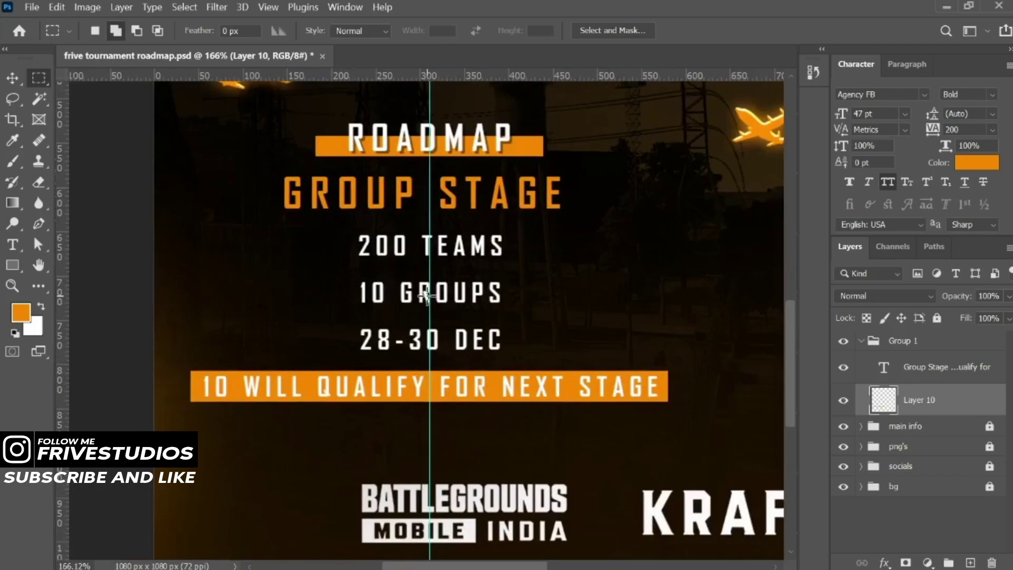
key(ctrl+d)
key(v)
key(ctrl+j)
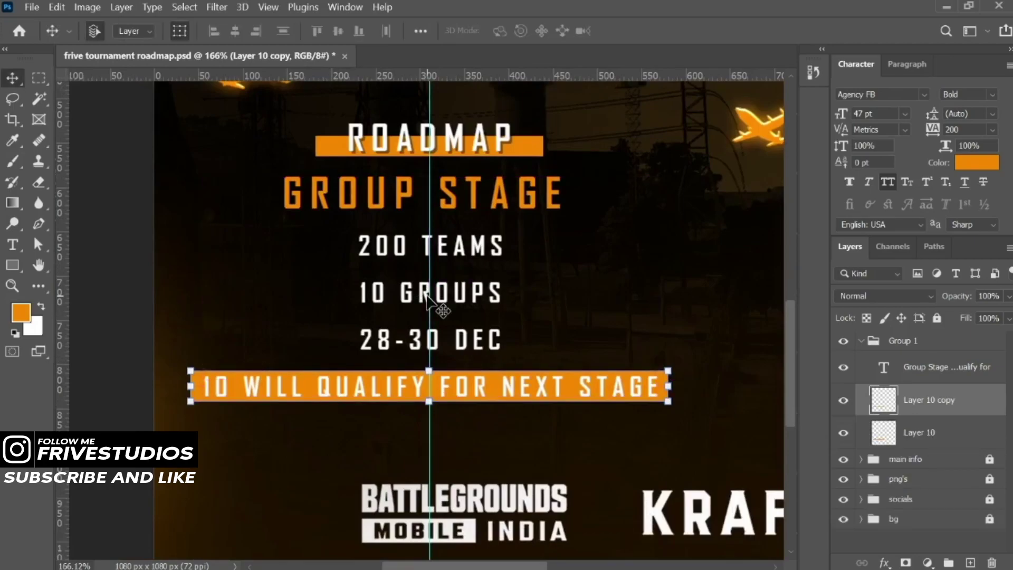
key(shift+Up)
key(shift+Up)
key(shift+Up)
key(shift+Up)
key(shift+Up)
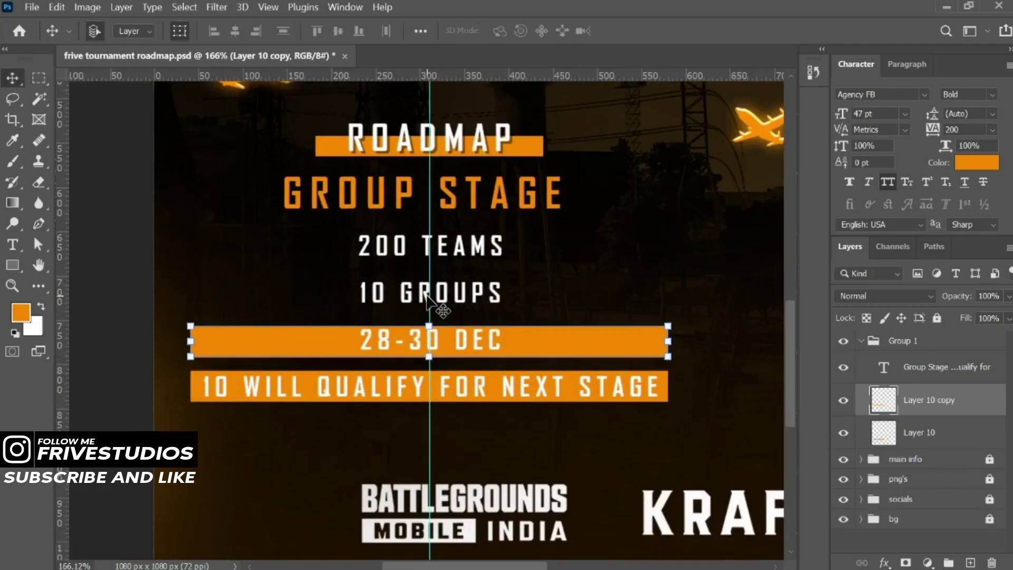
key(Up)
key(Up)
key(Up)
key(ctrl+j)
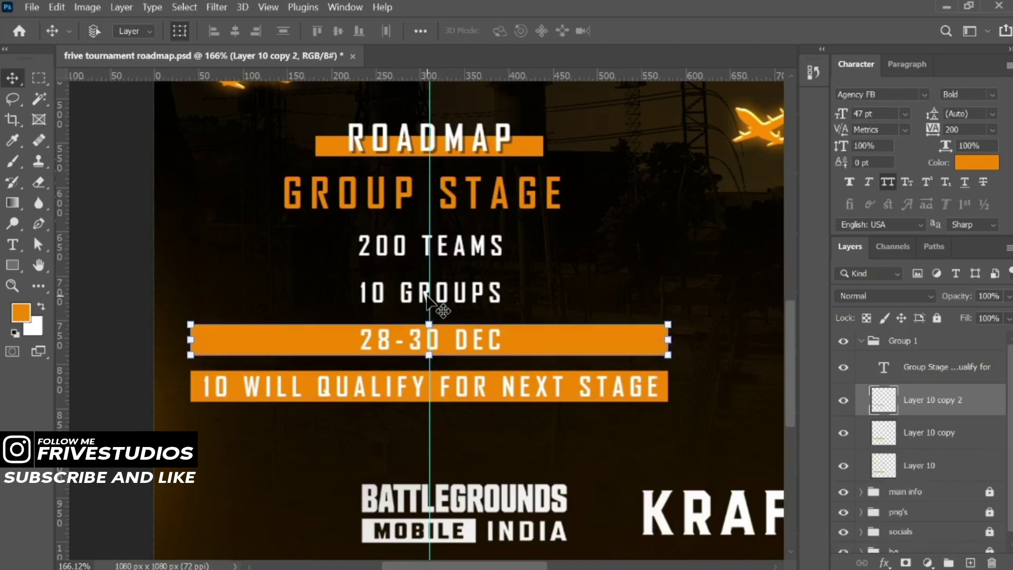
key(shift+Up)
key(shift+Up)
key(shift+Up)
key(shift+Up)
key(shift+Up)
key(shift+Up)
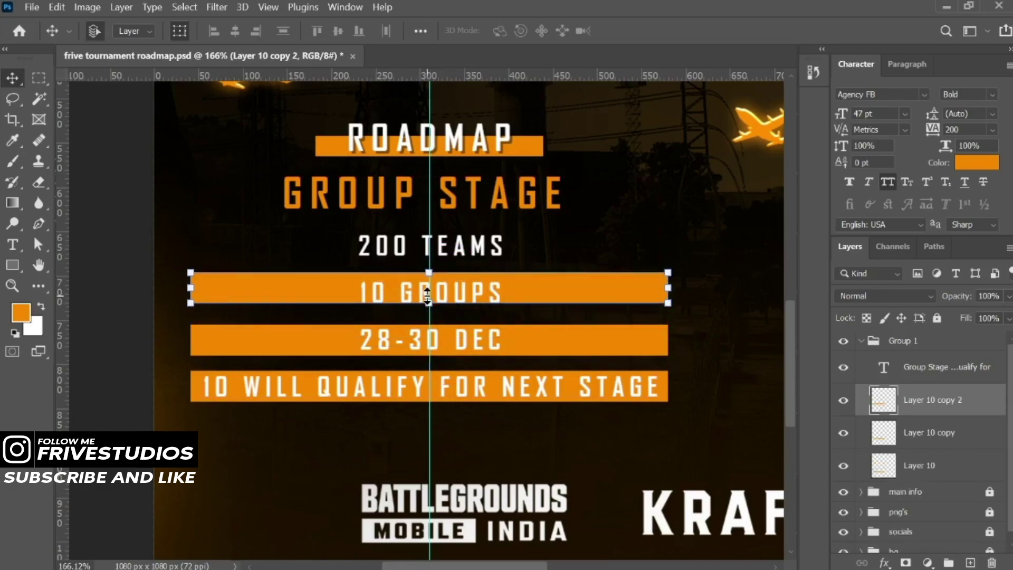
key(Down)
key(Down)
key(Down)
key(ctrl+j)
key(shift+Up)
key(shift+Up)
key(shift+Up)
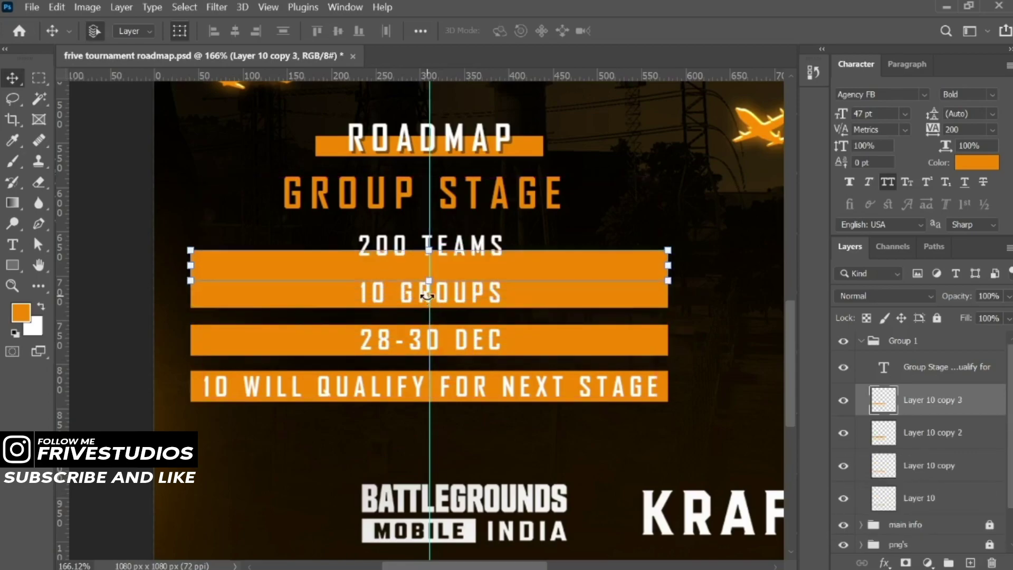
key(shift+Up)
key(shift+Up)
key(Up)
key(Up)
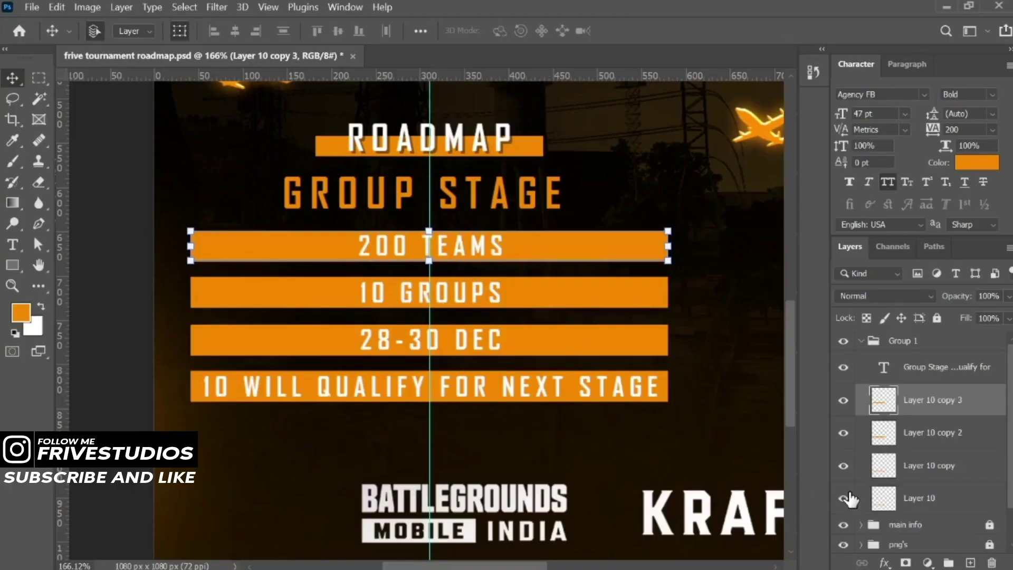
- Select all four orange bar layers and merge them with Ctrl+E
shift+click(935, 507)
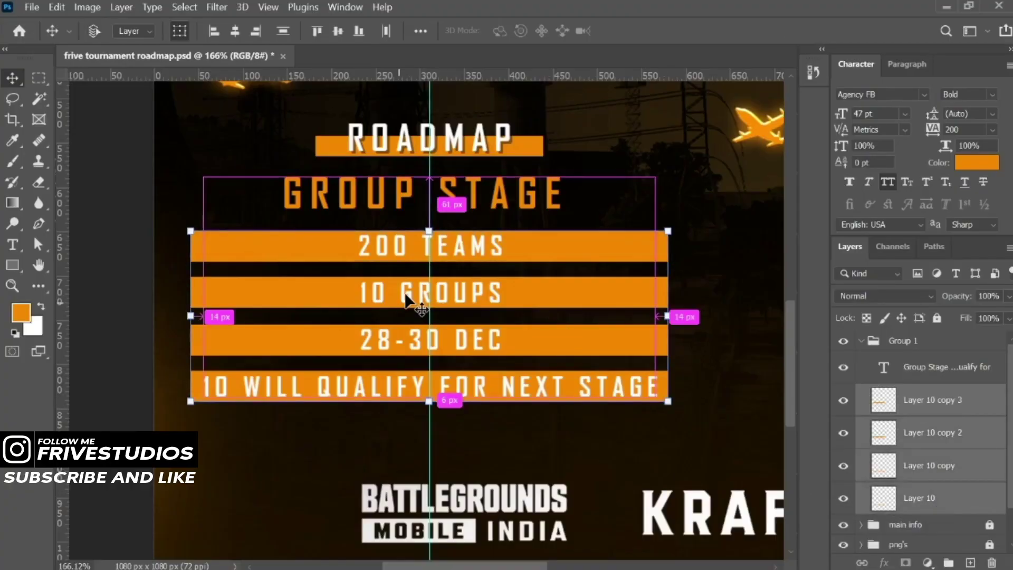
key(ctrl+e)
scroll(407, 299, down, 2)
scroll(405, 293, up, 1)
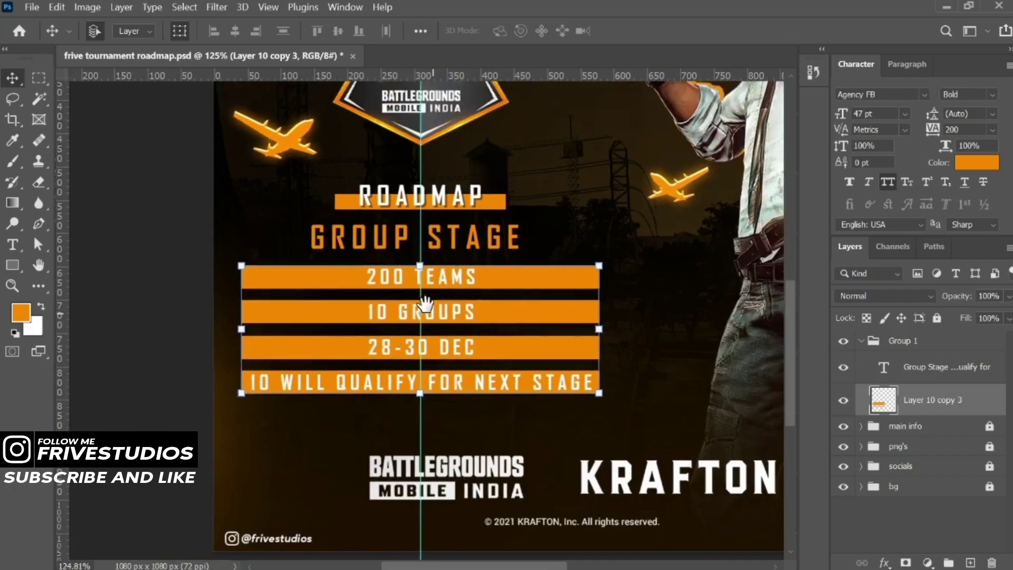
- Add a hide-all black mask to the bar layer and set up a white soft brush of about 492 px
alt+click(906, 563)
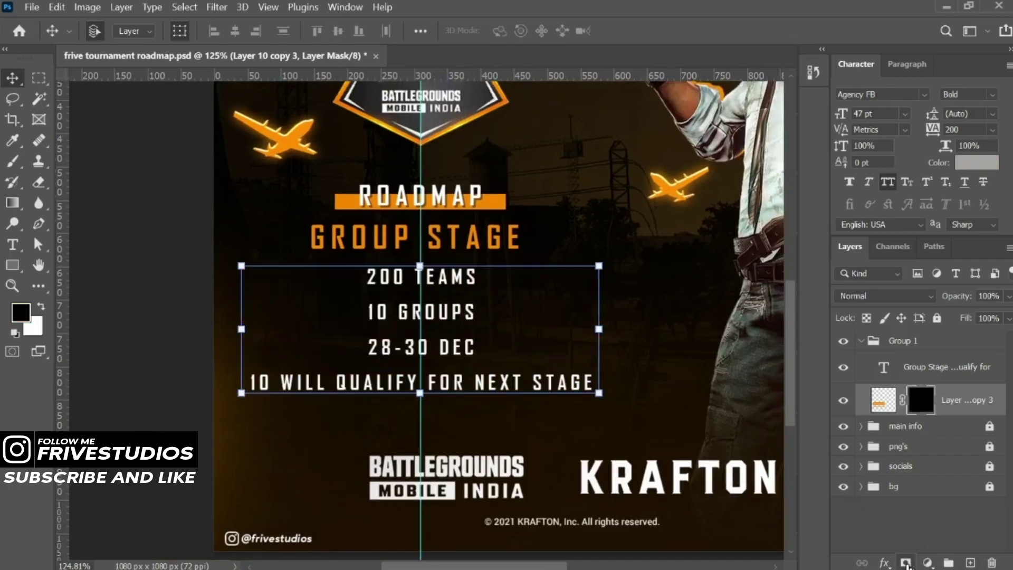
click(7, 168)
mouse_move(532, 315)
mouse_down()
mouse_move(176, 301)
mouse_move(190, 297)
mouse_up()
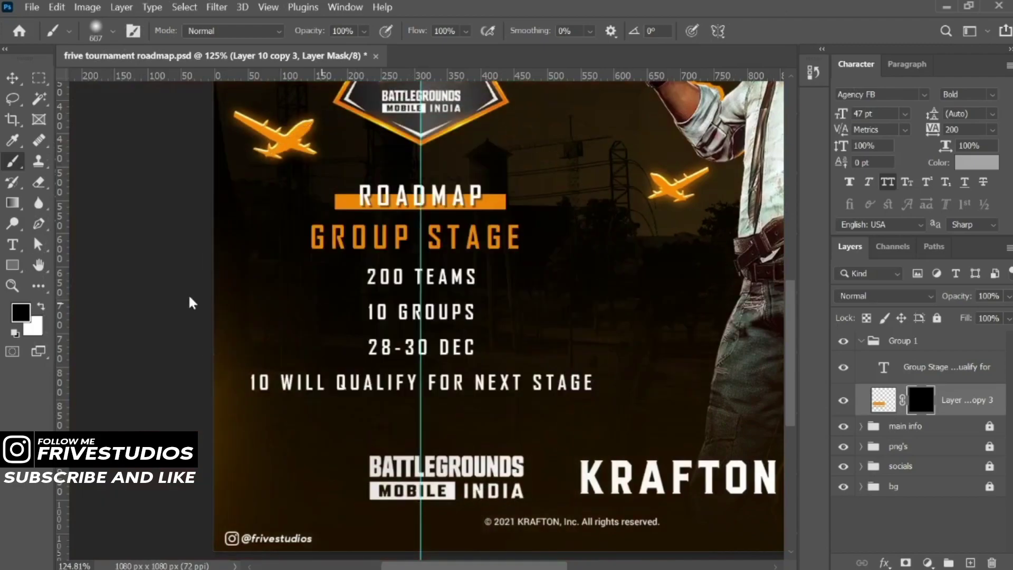
click(41, 305)
drag(433, 312, 357, 314)
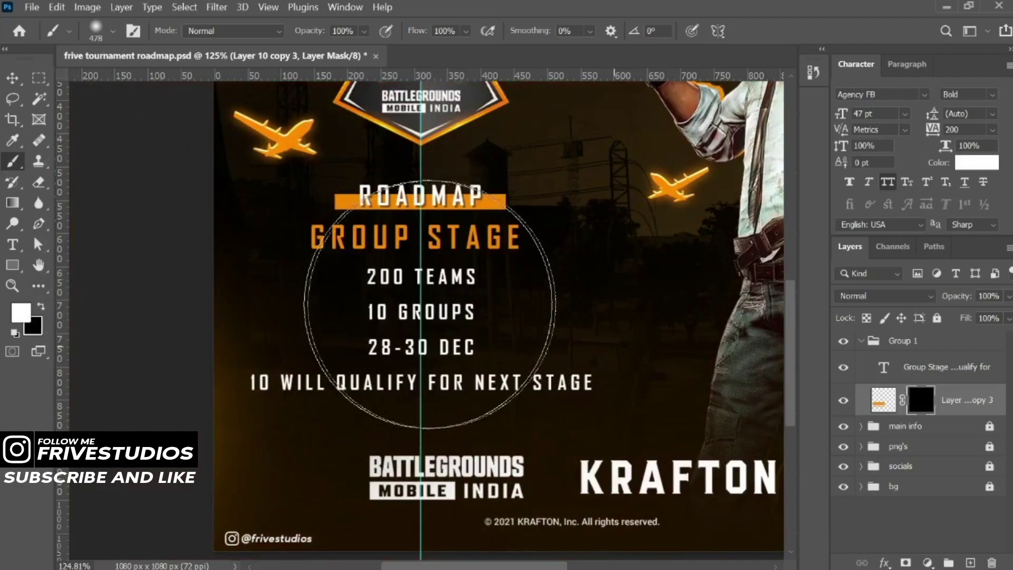
click(430, 316)
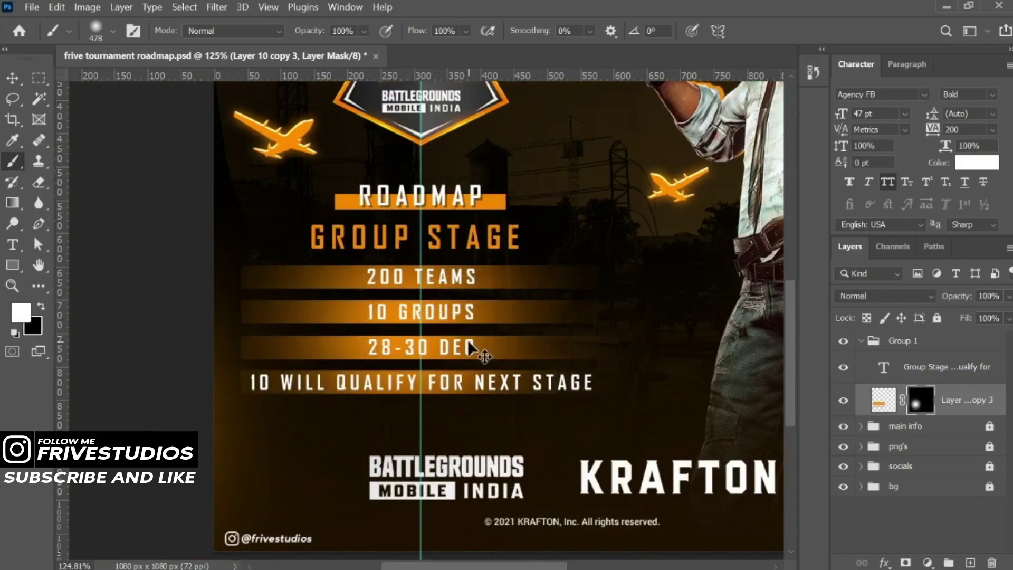
key(ctrl+z)
- Paint the bars' centres back in with a roughly 248 px soft brush so their ends fade
mouse_move(479, 319)
mouse_down()
mouse_move(426, 319)
mouse_move(400, 346)
mouse_up()
click(427, 320)
scroll(428, 348, down, 2)
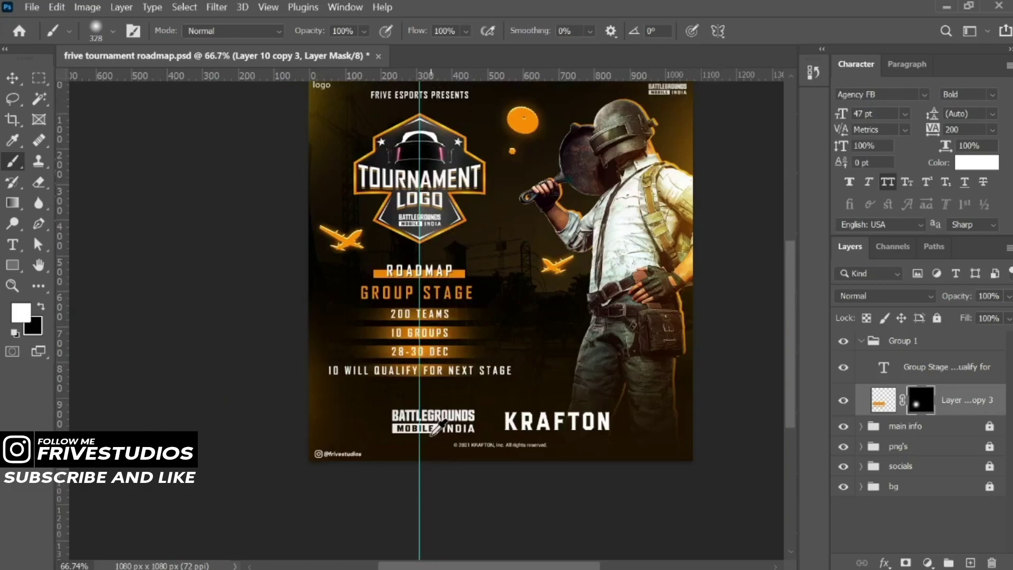
scroll(437, 427, up, 3)
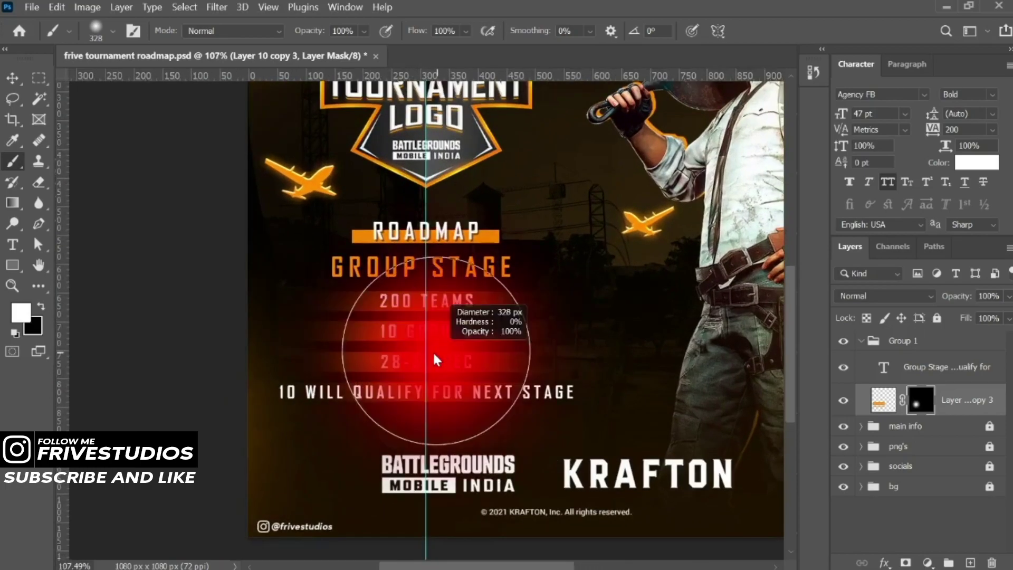
drag(437, 361, 395, 361)
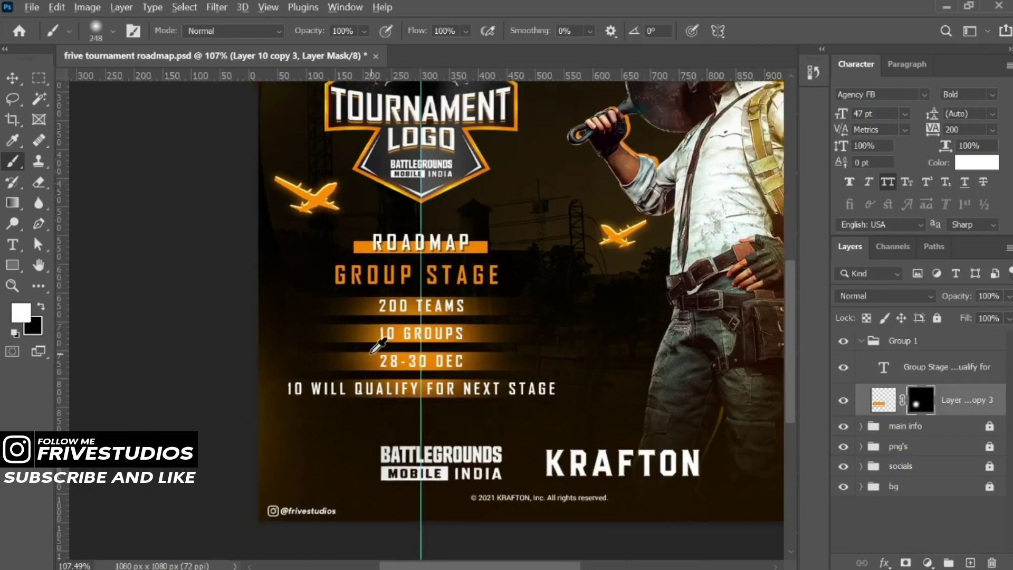
scroll(378, 346, down, 3)
scroll(372, 332, up, 3)
scroll(359, 391, up, 1)
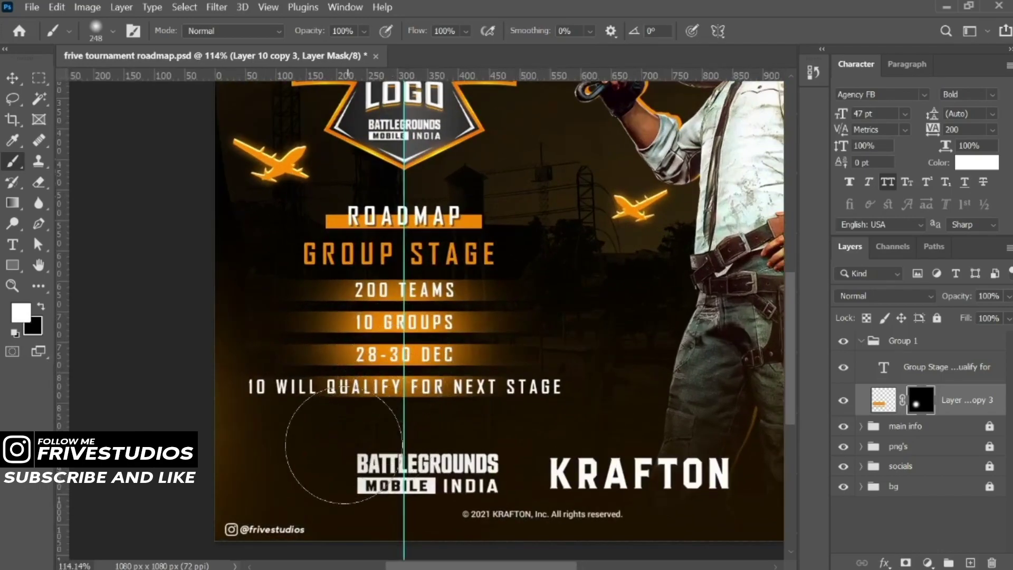
drag(344, 446, 475, 448)
scroll(422, 299, down, 3)
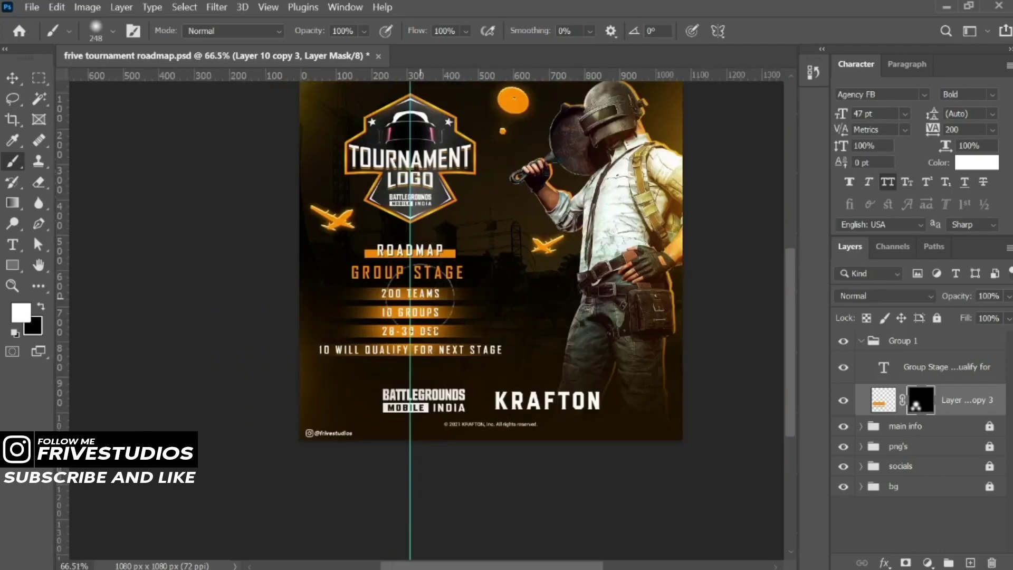
scroll(419, 298, up, 1)
click(13, 78)
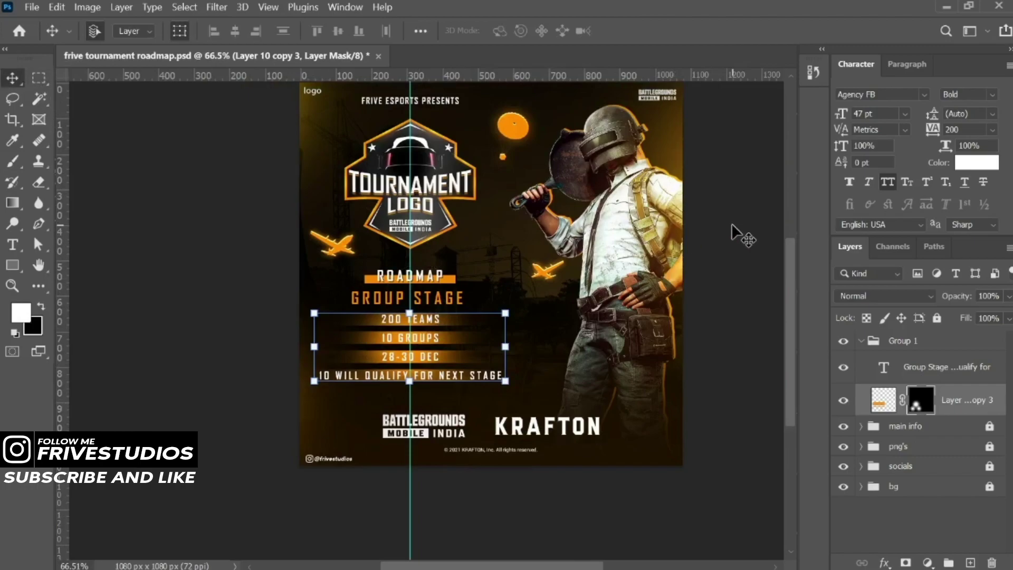
scroll(397, 312, up, 3)
drag(449, 311, 395, 309)
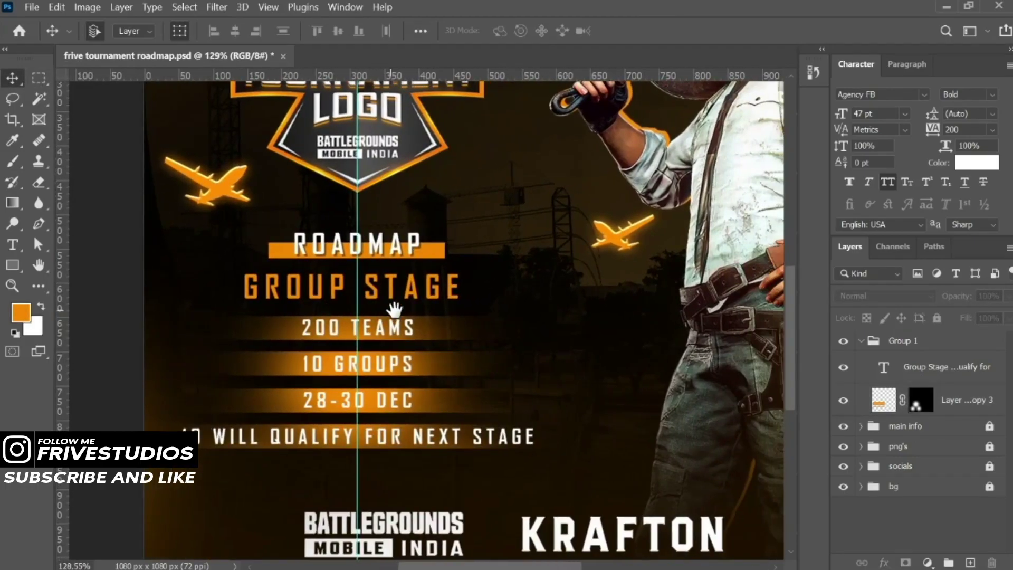
click(391, 329)
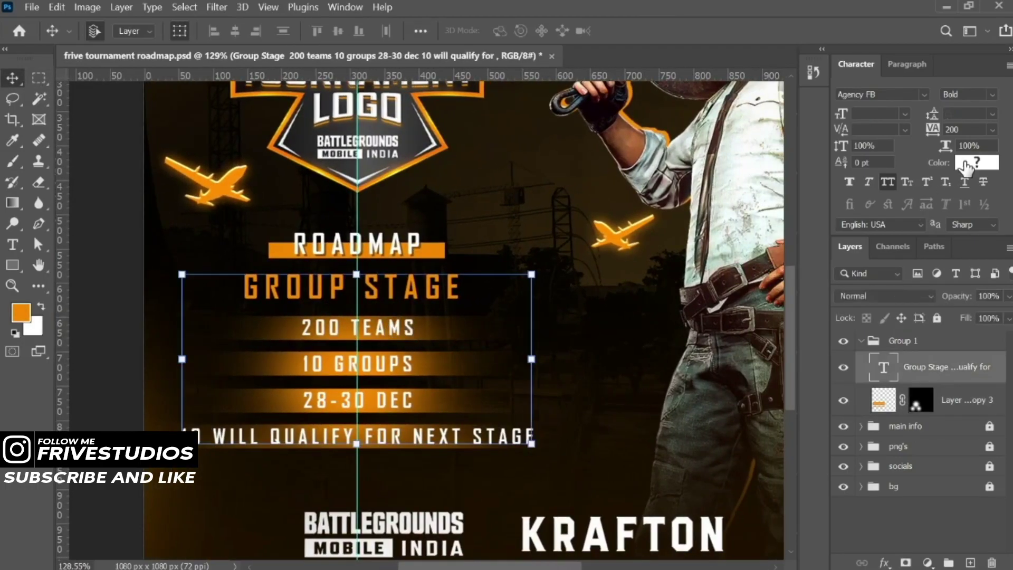
double_click(393, 328)
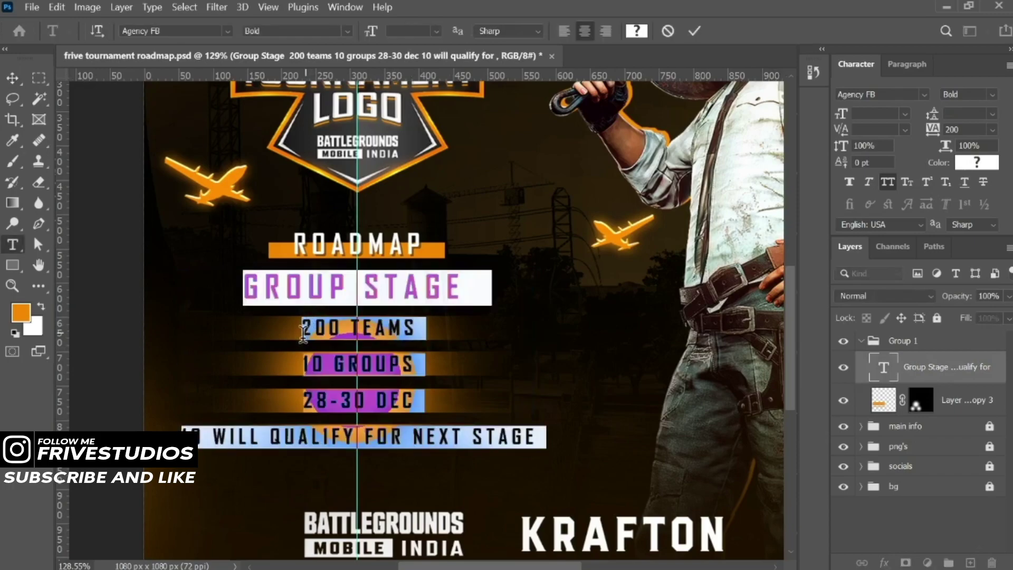
drag(302, 328, 565, 442)
click(635, 32)
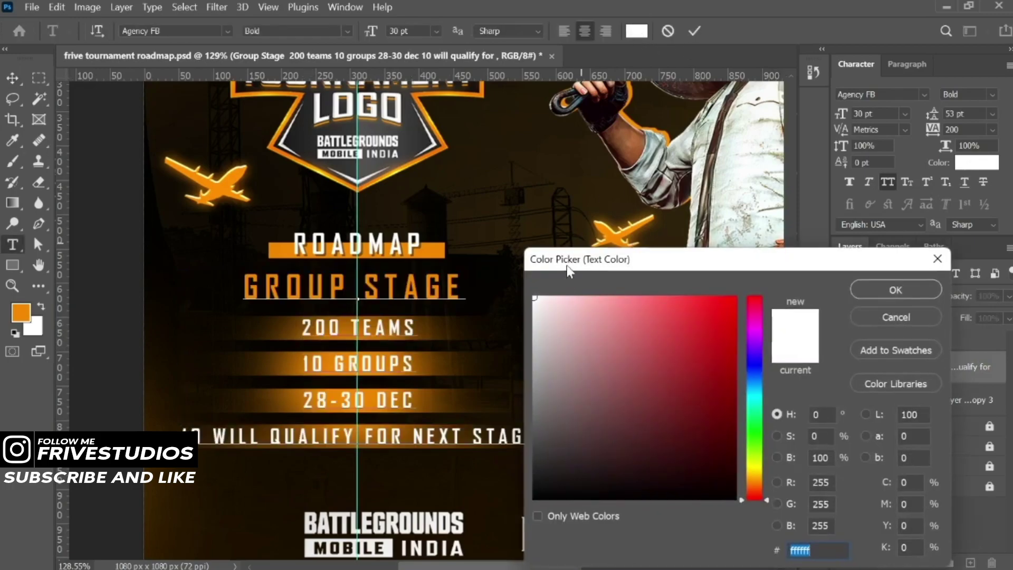
text(000000)
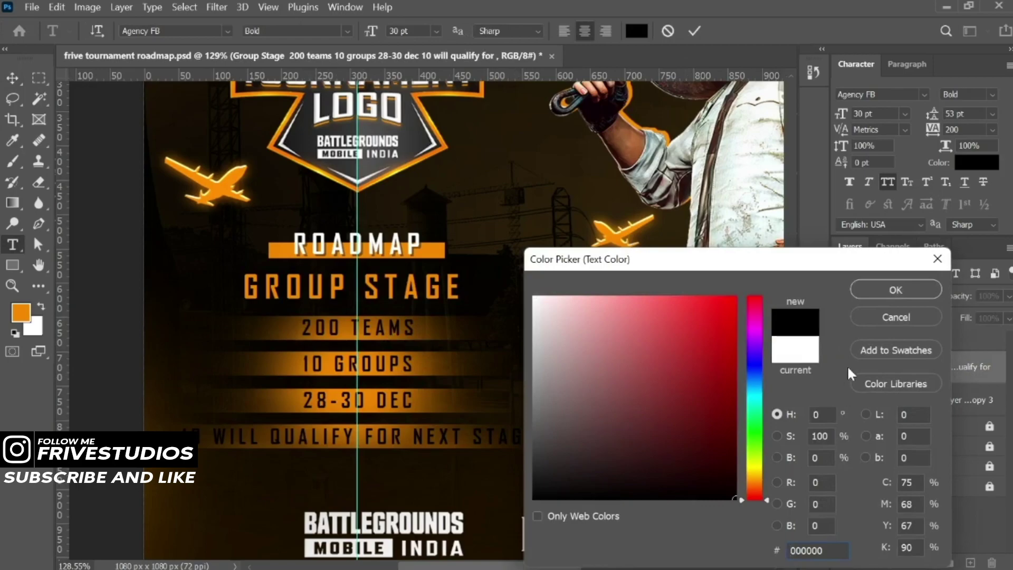
click(875, 320)
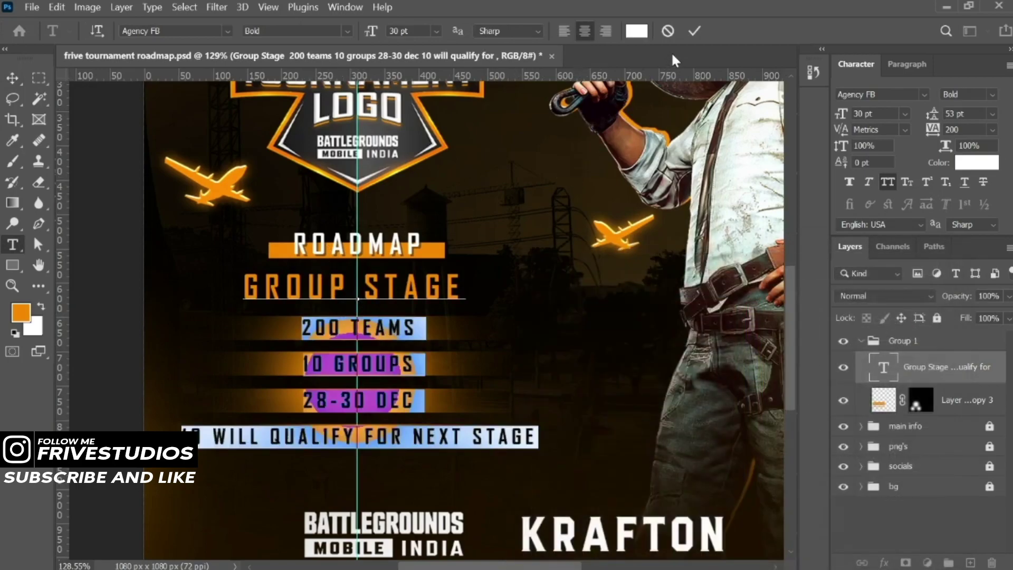
click(693, 32)
key(v)
click(123, 224)
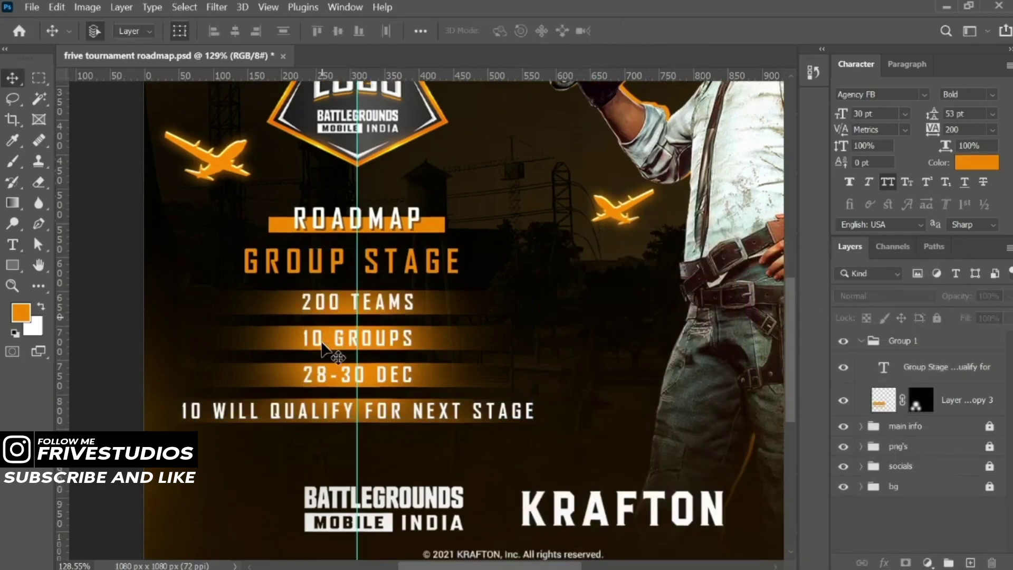
scroll(325, 351, down, 3)
scroll(359, 317, up, 3)
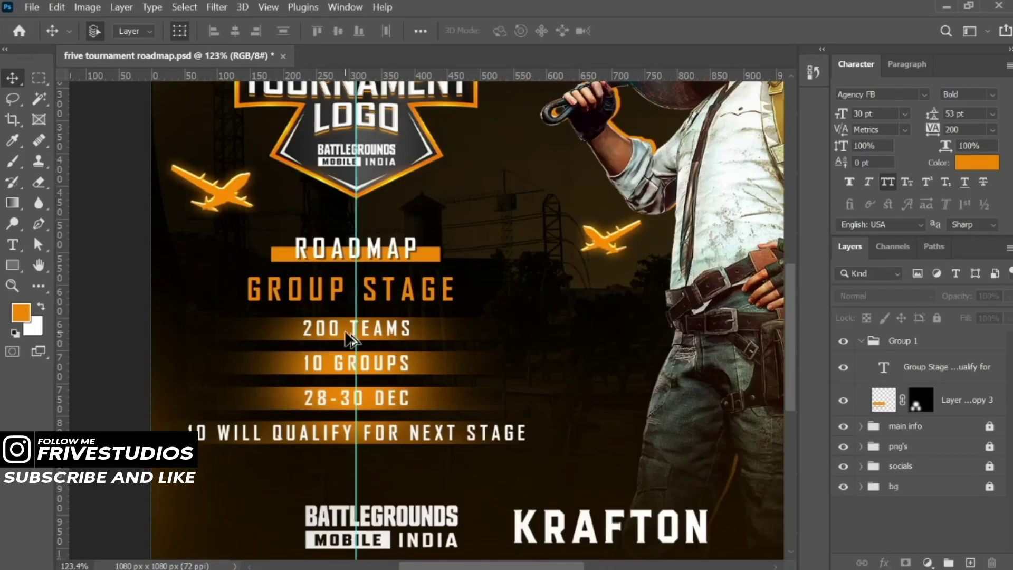
scroll(366, 296, up, 1)
click(391, 282)
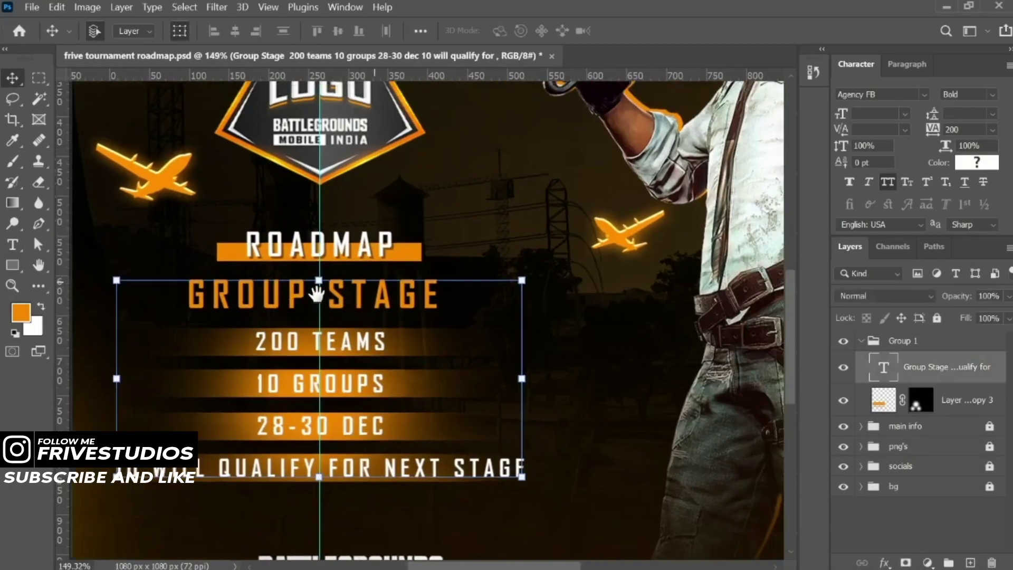
- Give the Group Stage text layer a black Drop Shadow at 35% opacity via Blending Options
drag(376, 281, 315, 289)
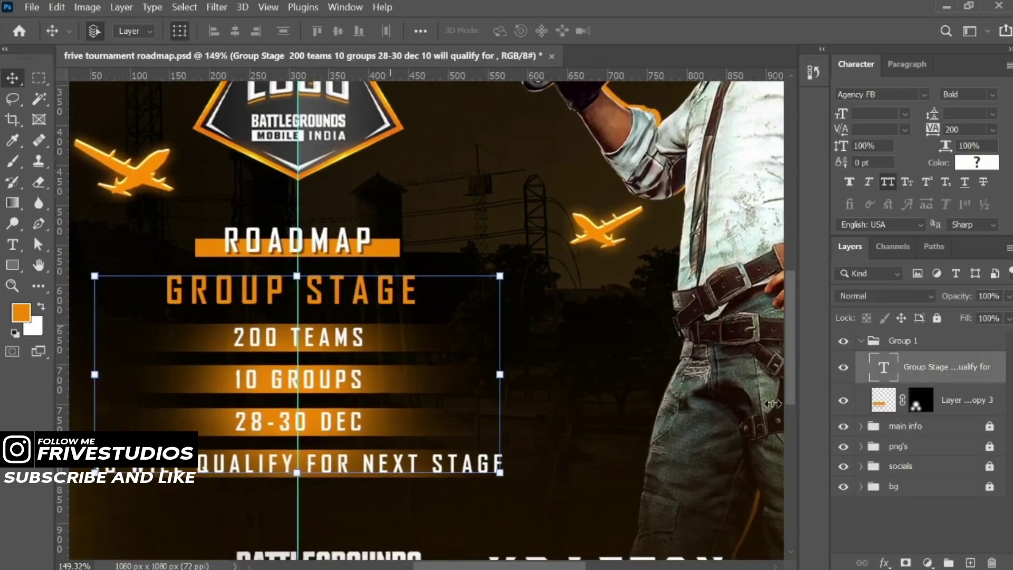
right_click(958, 372)
click(770, 22)
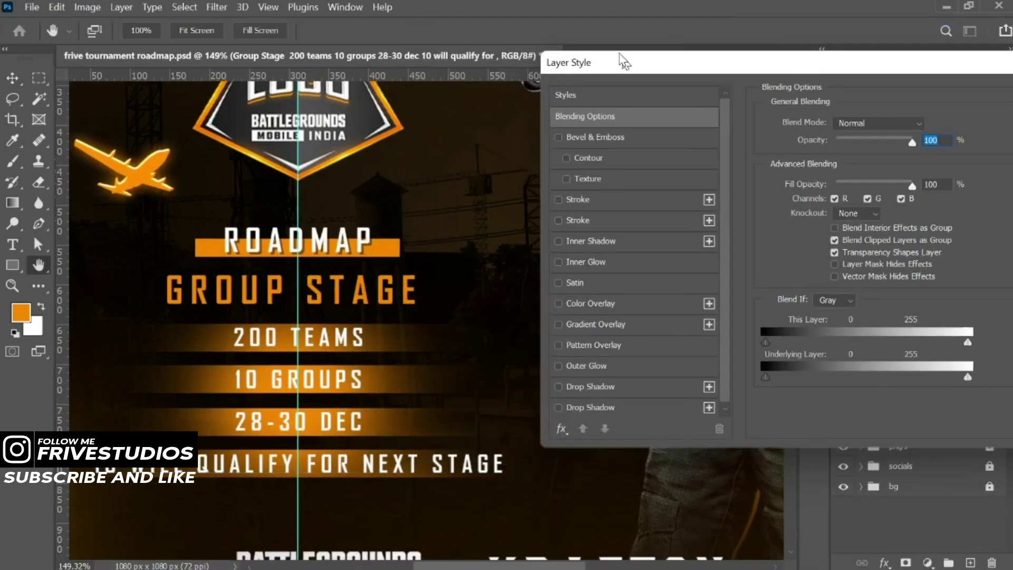
click(630, 379)
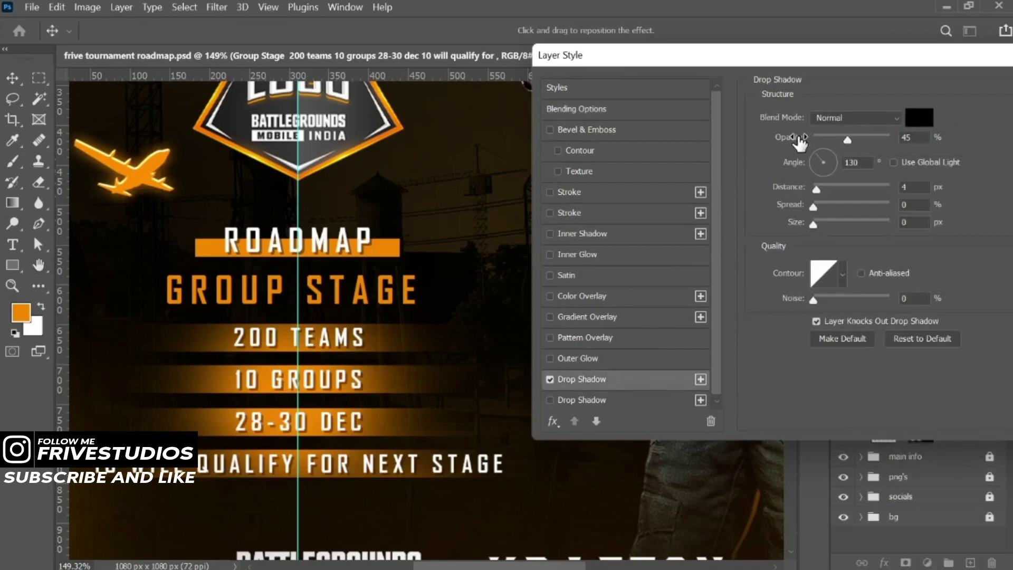
drag(800, 141, 792, 147)
key(Return)
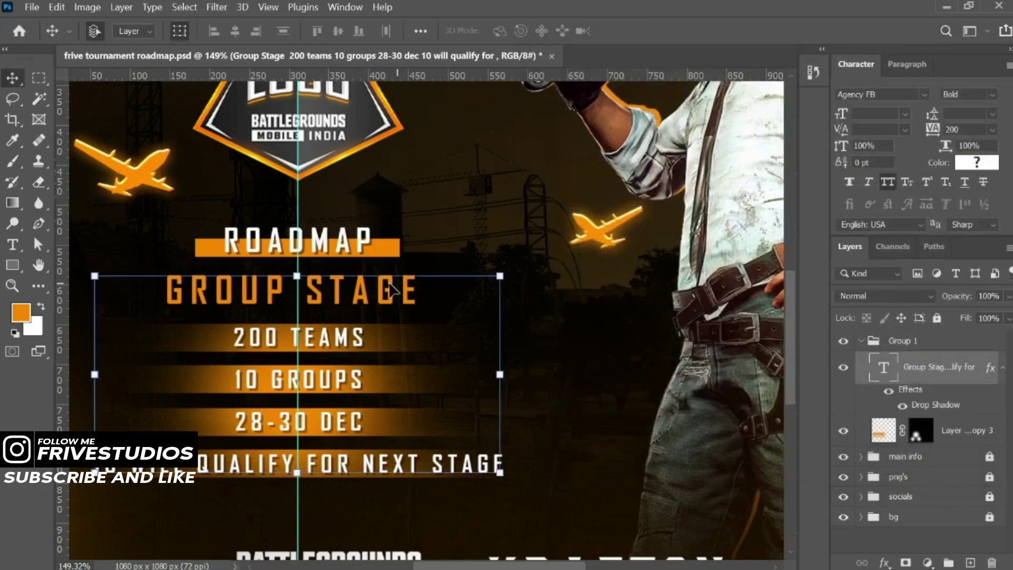
scroll(393, 289, down, 3)
click(714, 258)
scroll(280, 360, up, 2)
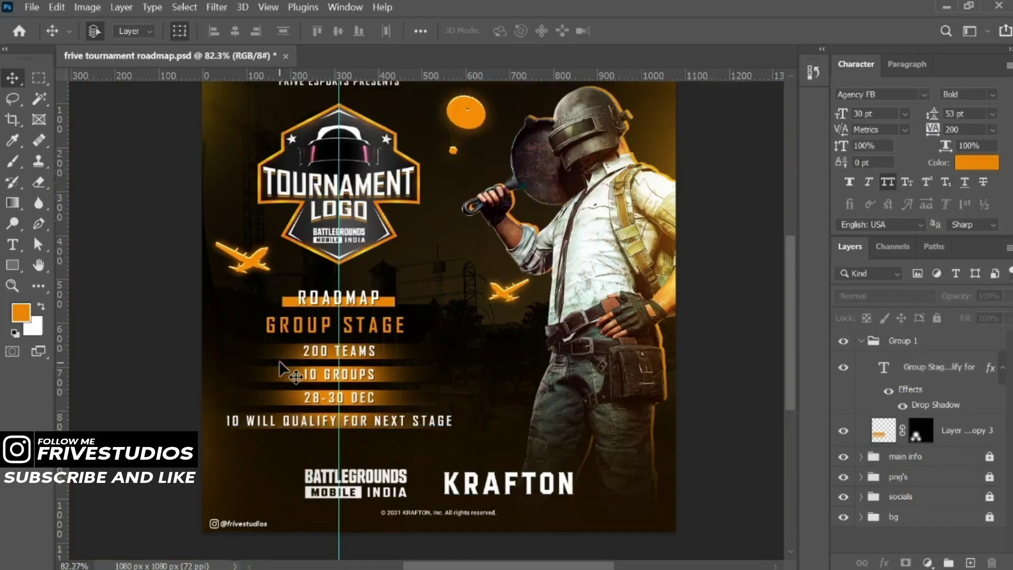
scroll(228, 458, up, 2)
drag(430, 464, 459, 364)
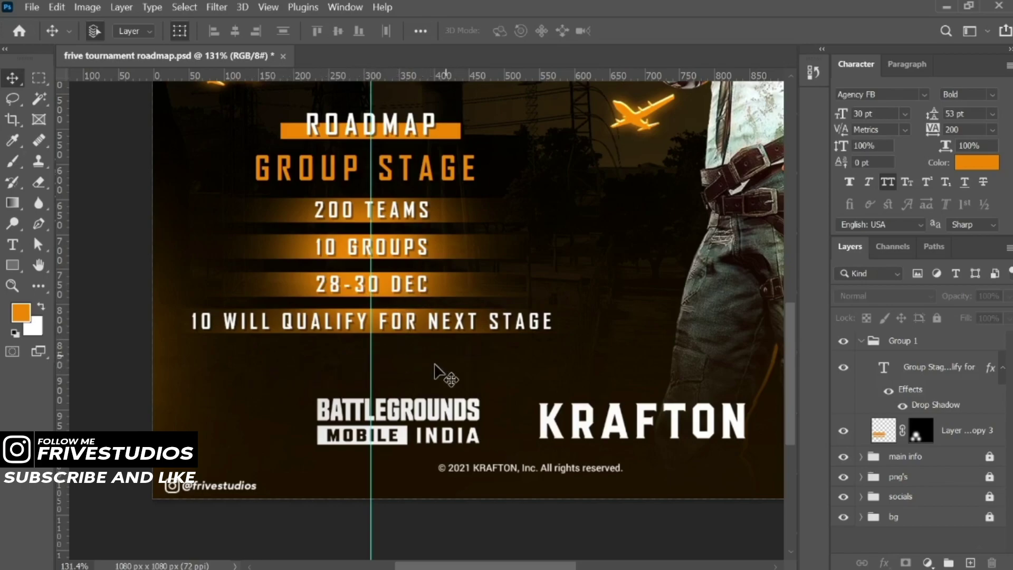
scroll(434, 371, down, 3)
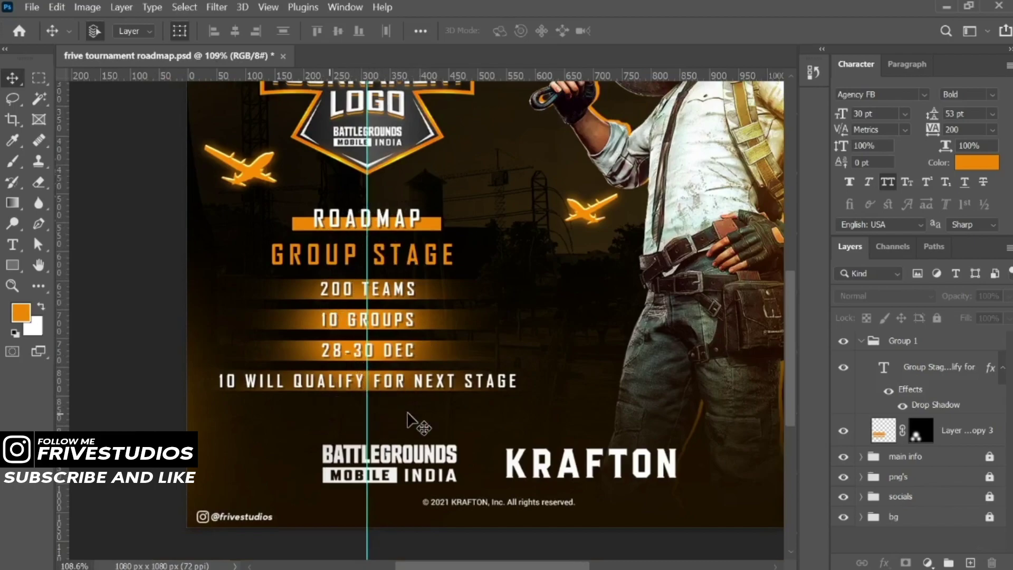
scroll(399, 416, up, 1)
scroll(248, 339, down, 1)
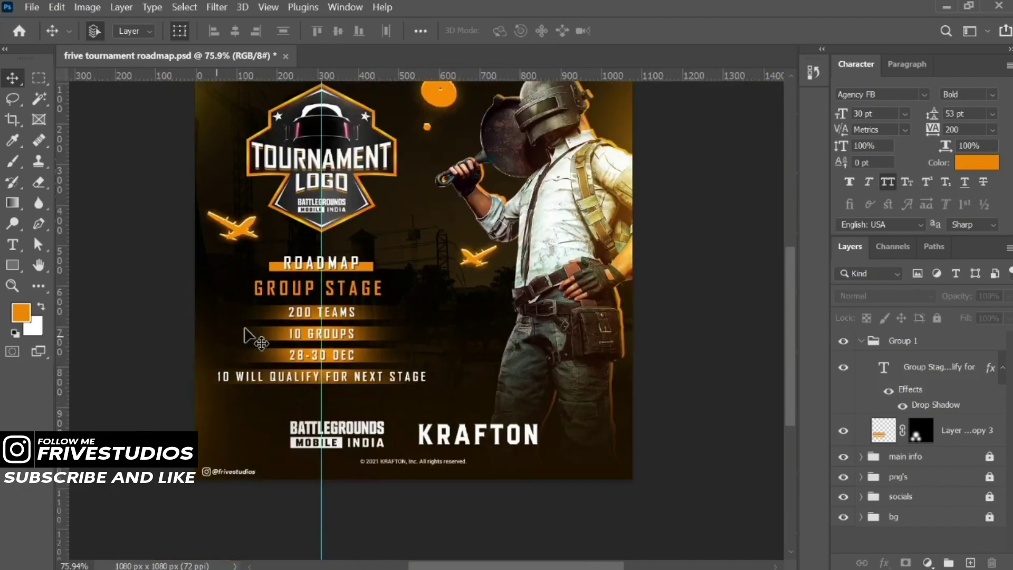
scroll(441, 315, down, 2)
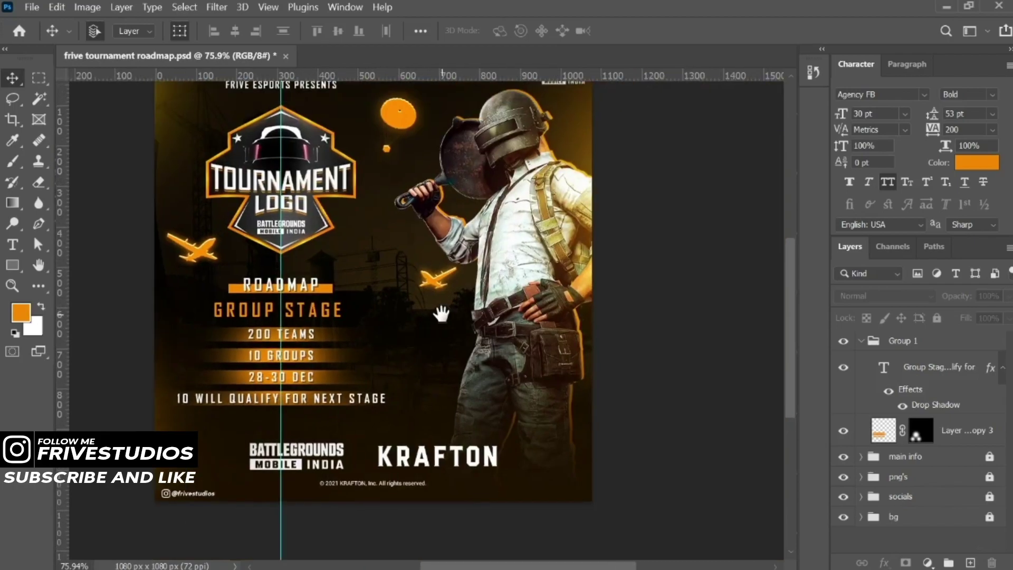
- Rename Group 1 to roadmap and group the Group Stage text with its orange bar layer
double_click(905, 342)
text(roadmap)
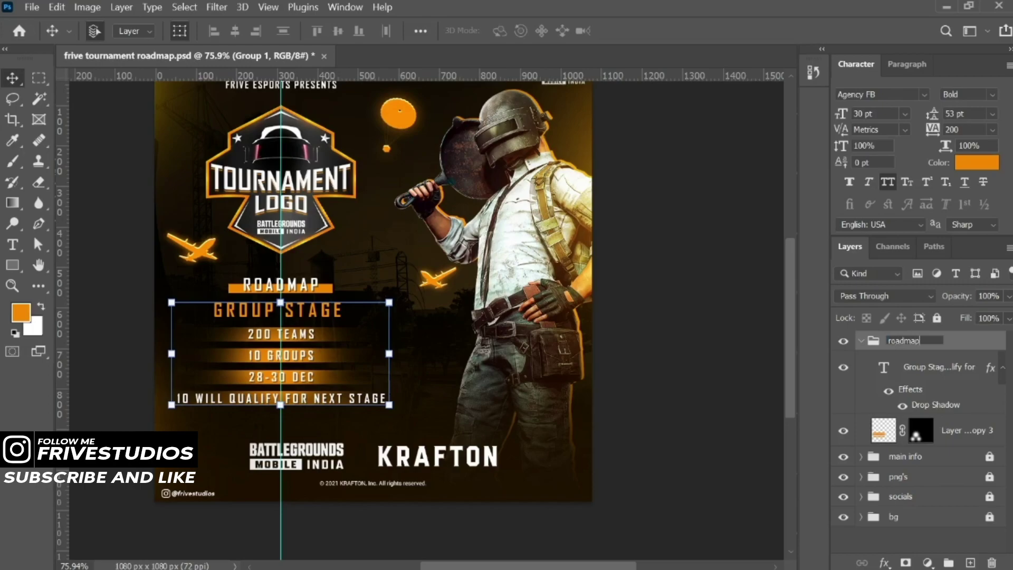
key(Return)
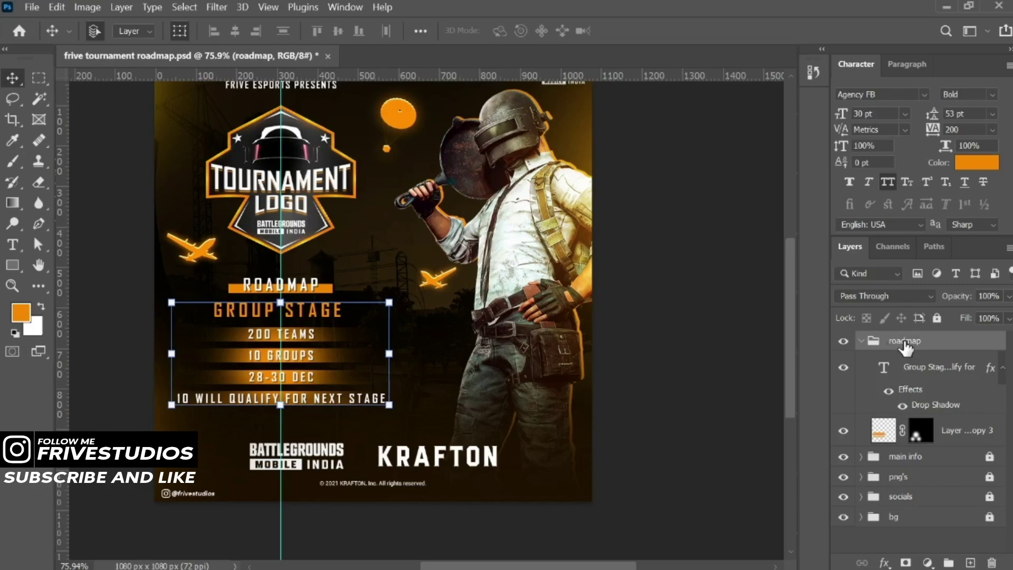
click(918, 376)
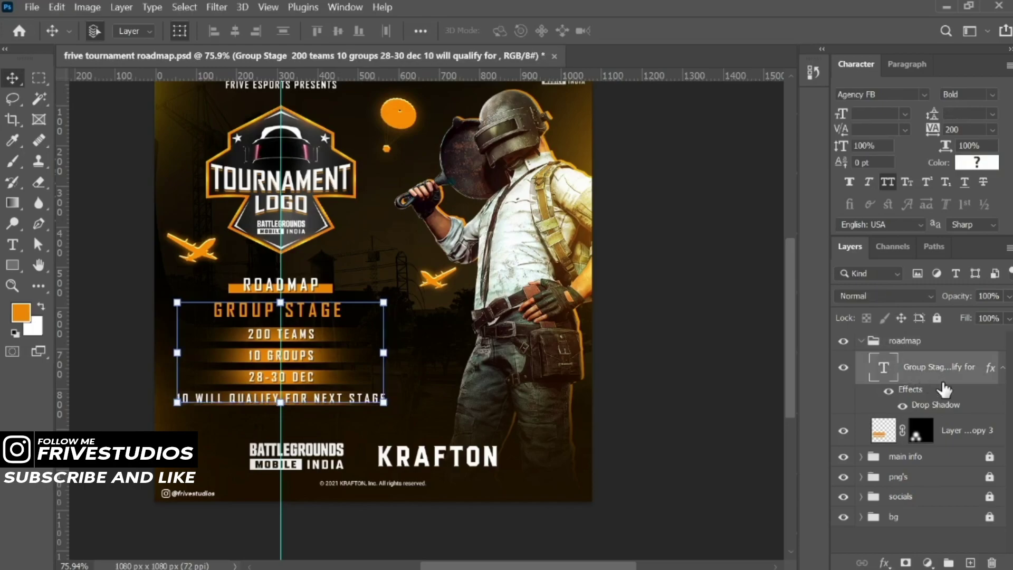
shift+click(962, 432)
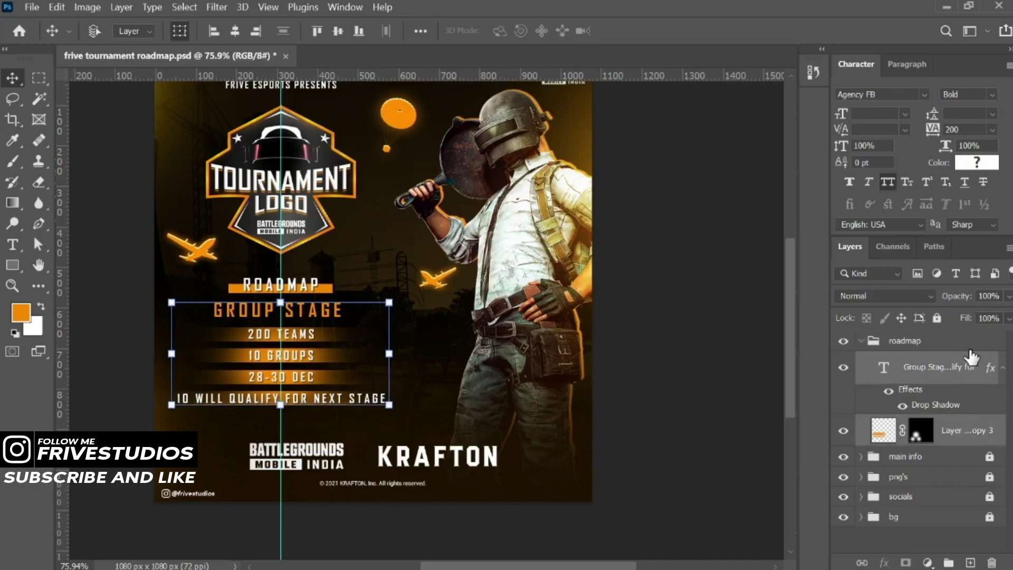
key(ctrl+g)
- Duplicate the new text group as Group 1 copy and select its Group Stage text
key(ctrl+j)
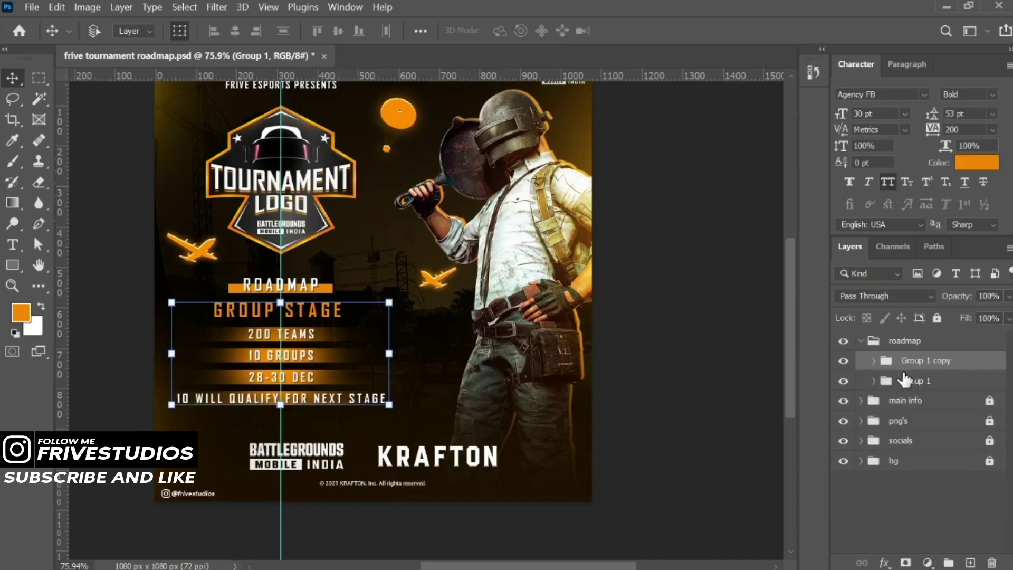
click(874, 361)
click(921, 393)
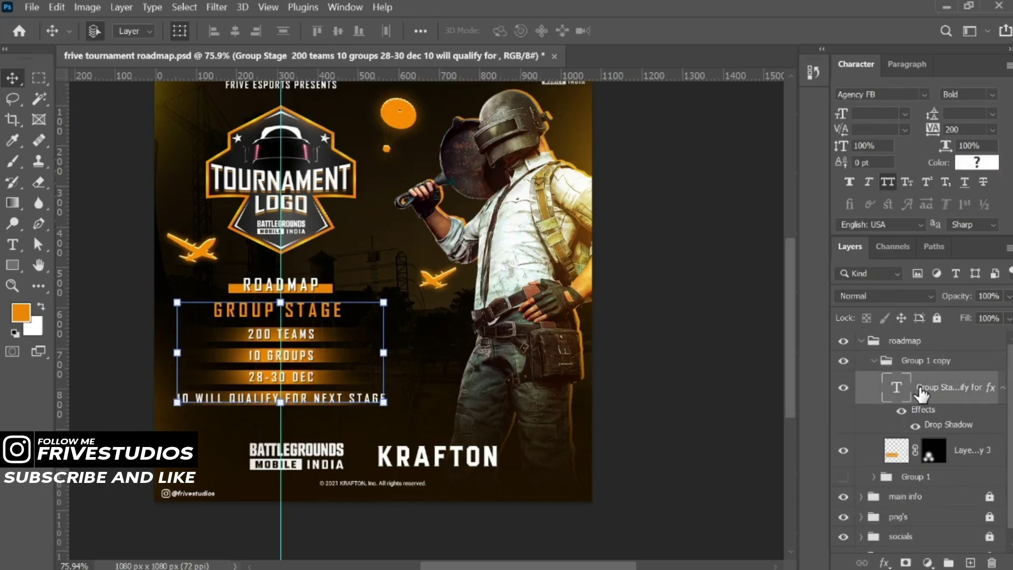
scroll(246, 343, up, 2)
scroll(246, 343, up, 1)
drag(259, 345, 335, 301)
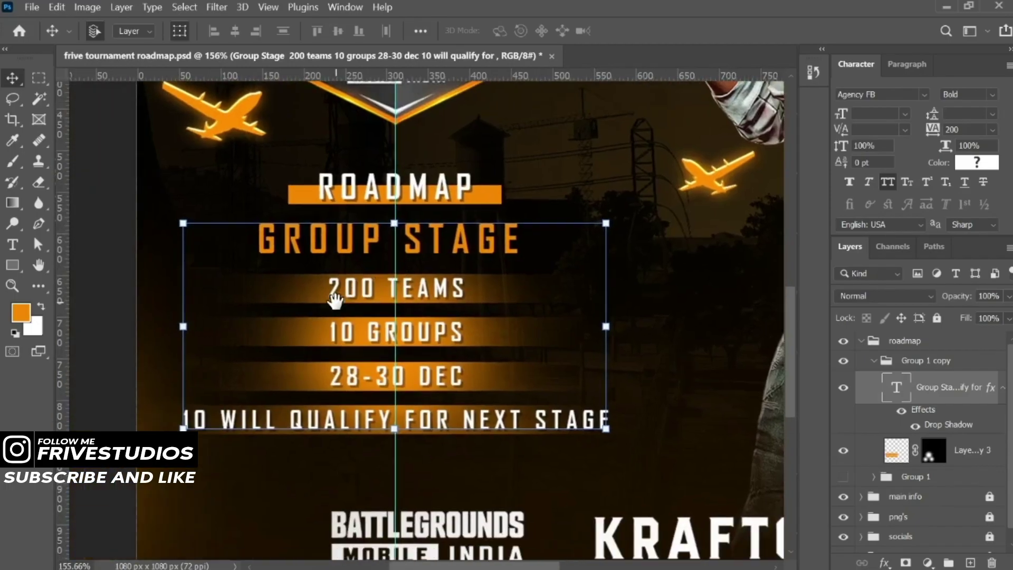
- In Google Keep, remove the blank line under Quarter Finals and select that block for copying
key(alt+Tab)
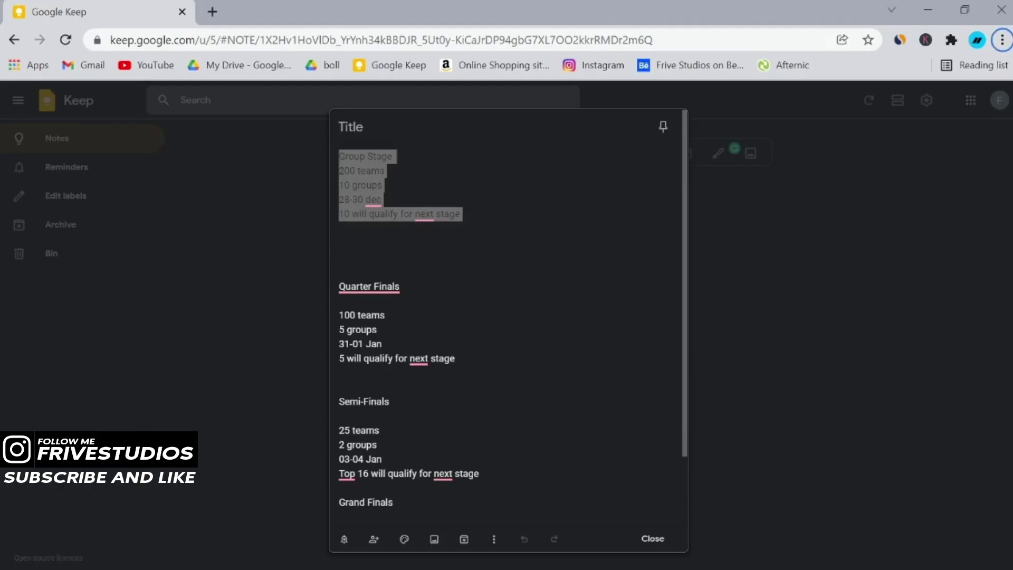
click(399, 286)
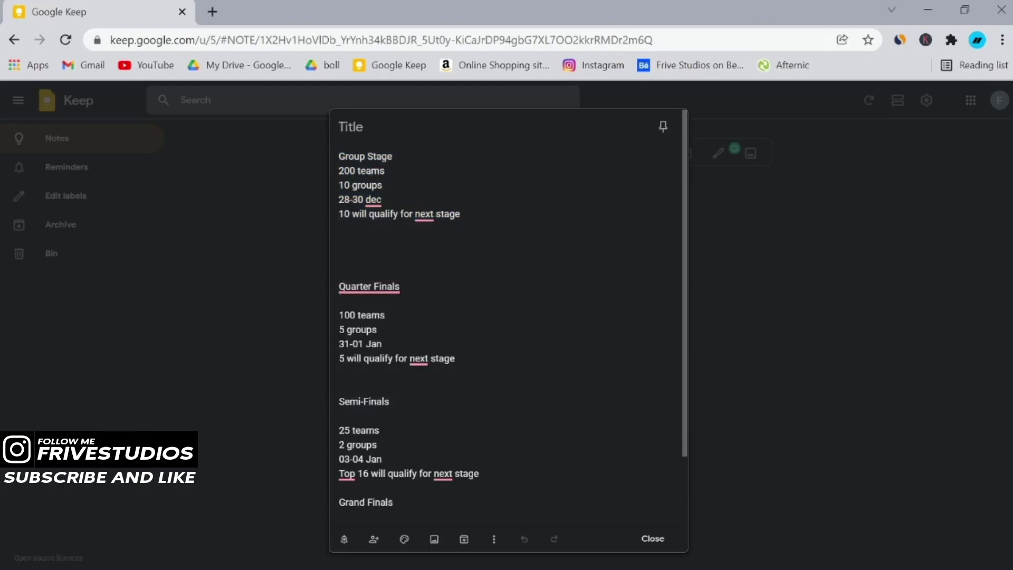
key(Delete)
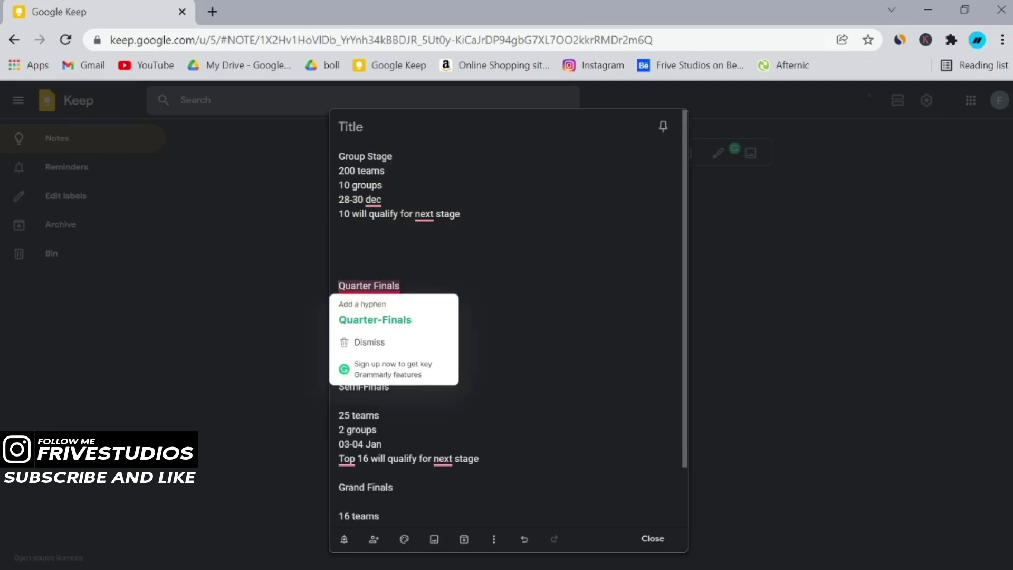
key(Down)
key(Down)
key(Down)
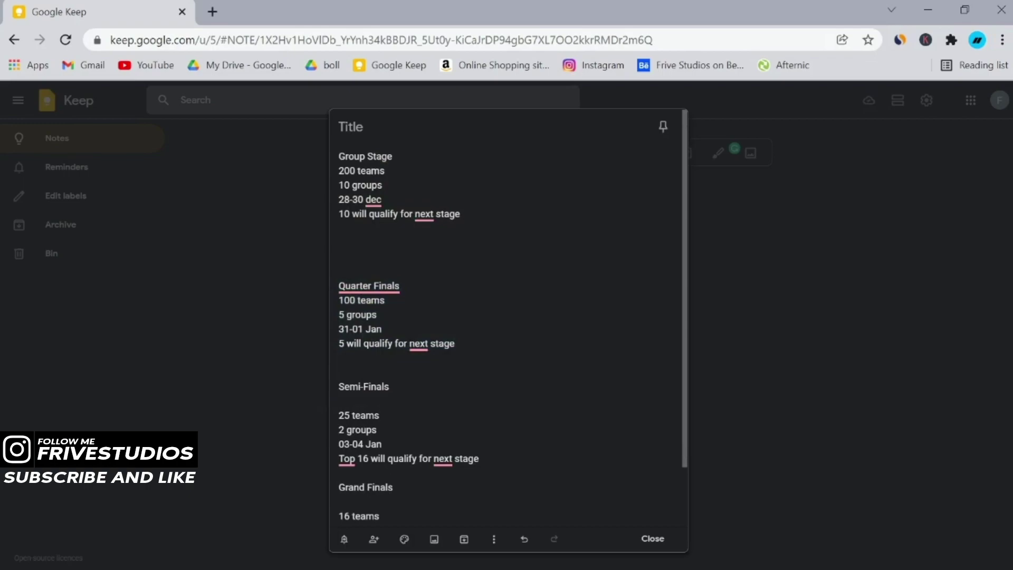
key(shift+Down)
key(shift+Down)
key(shift+Down)
key(shift+Down)
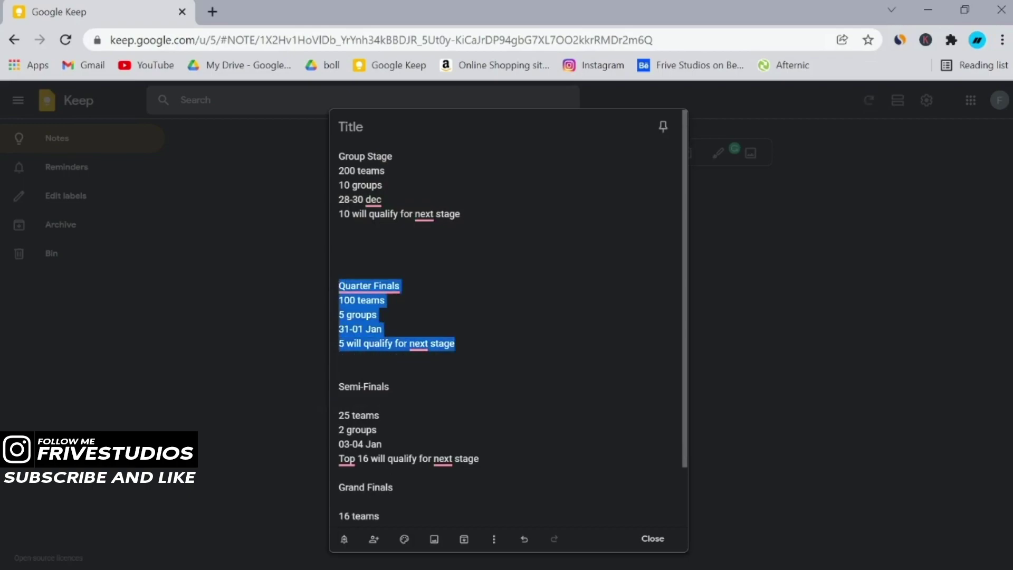
key(alt+Tab)
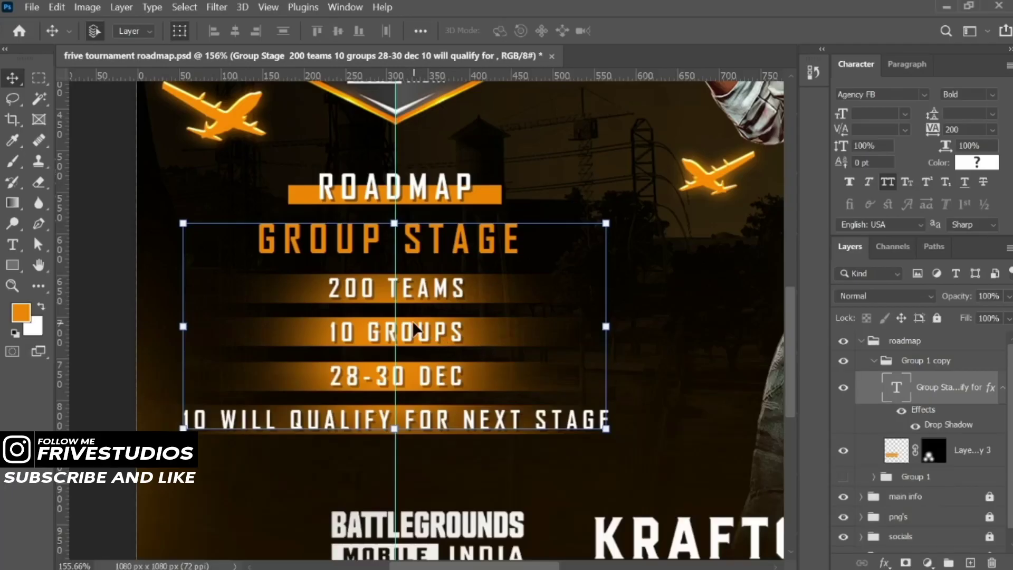
- Replace the copied text with the Quarter Finals details, detail lines at 30 pt with 53 pt leading
key(t)
click(425, 292)
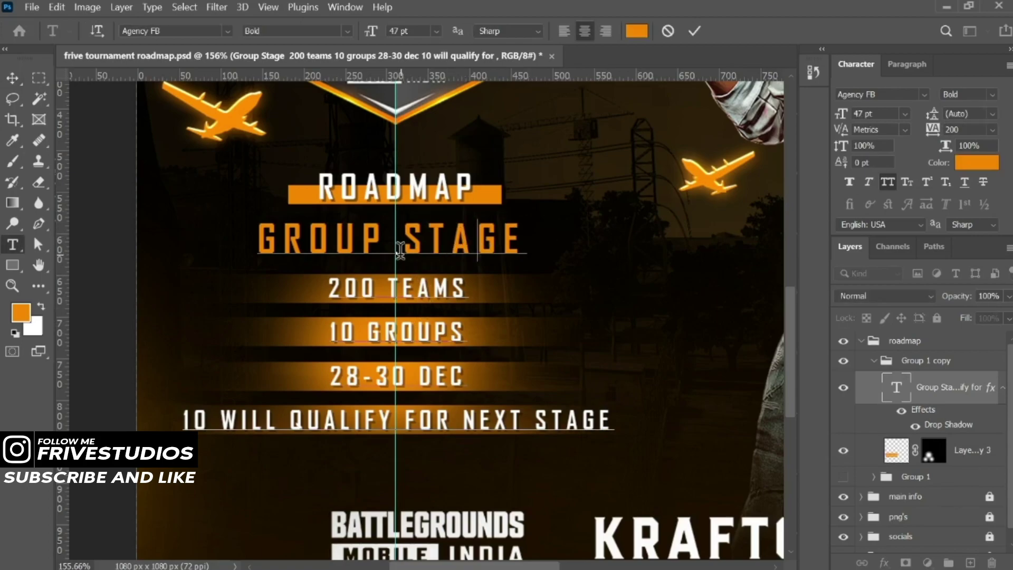
click(455, 312)
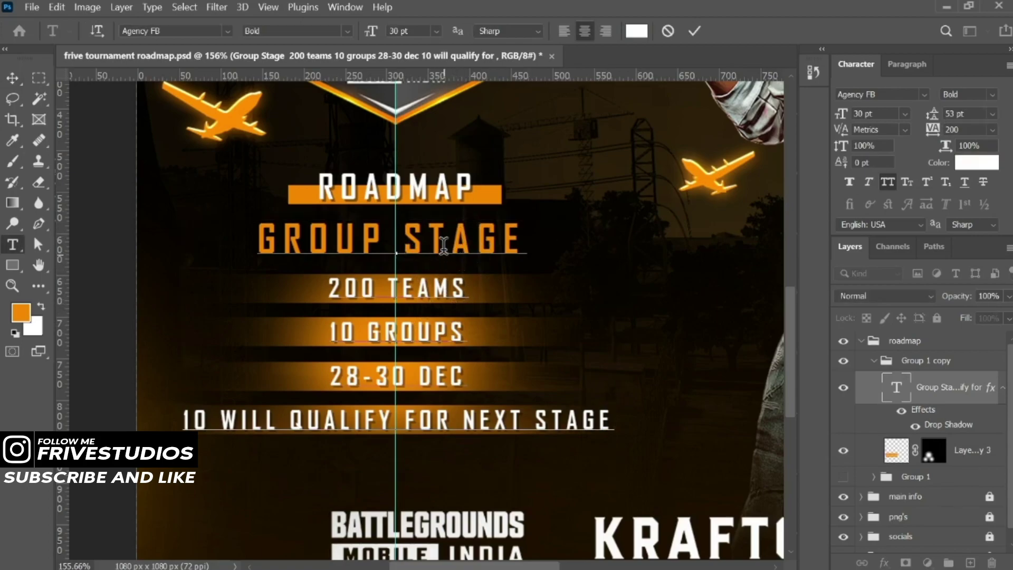
key(ctrl+a)
key(ctrl+v)
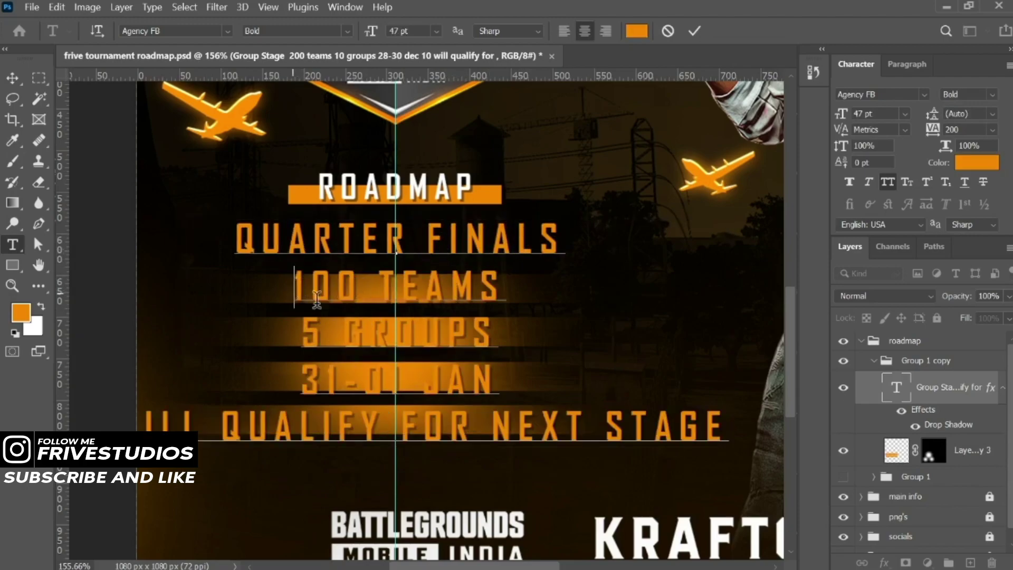
shift+click(737, 419)
text(30)
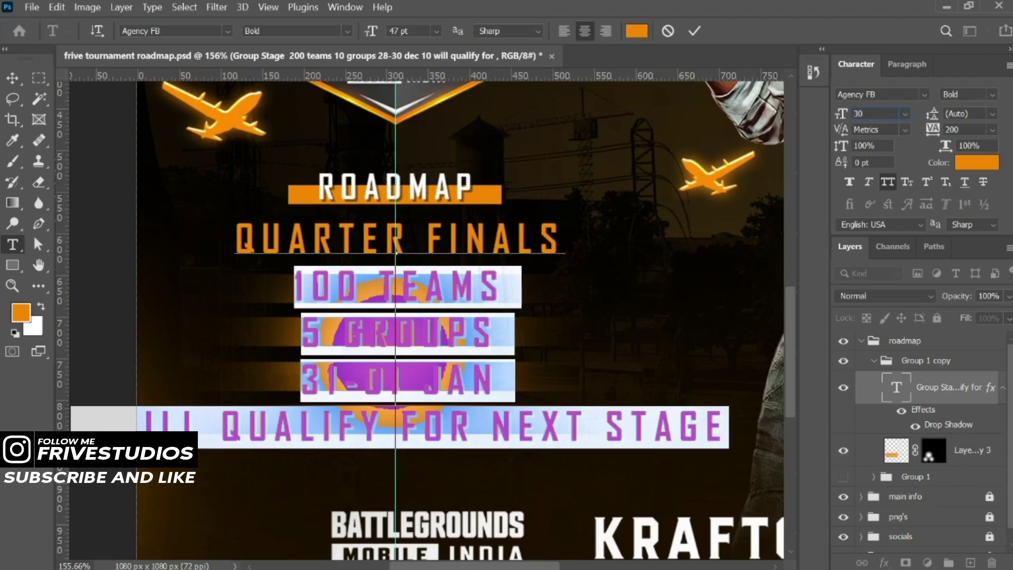
key(Tab)
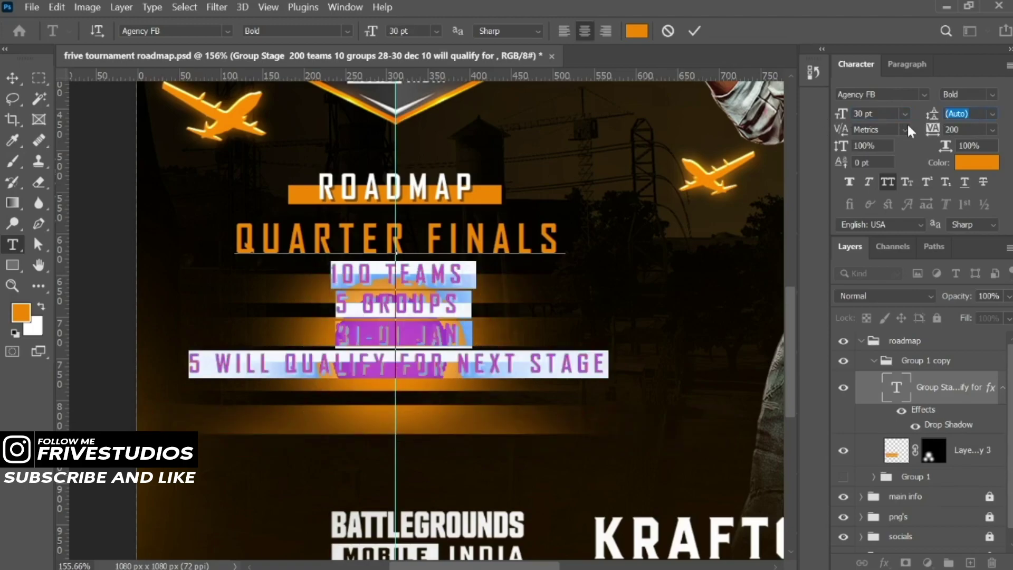
text(53)
key(Return)
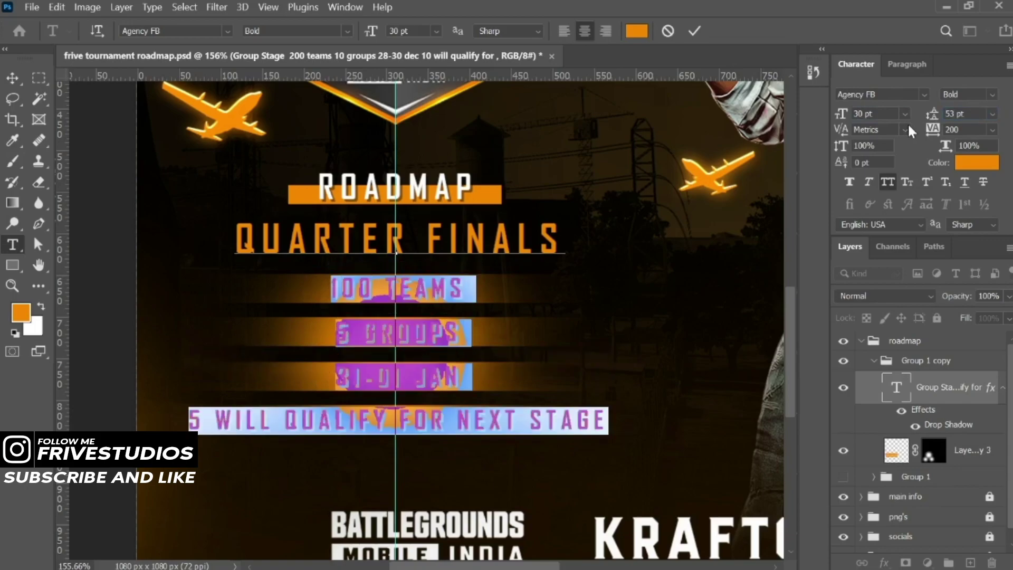
- Make the Quarter Finals detail lines below the heading white
click(694, 31)
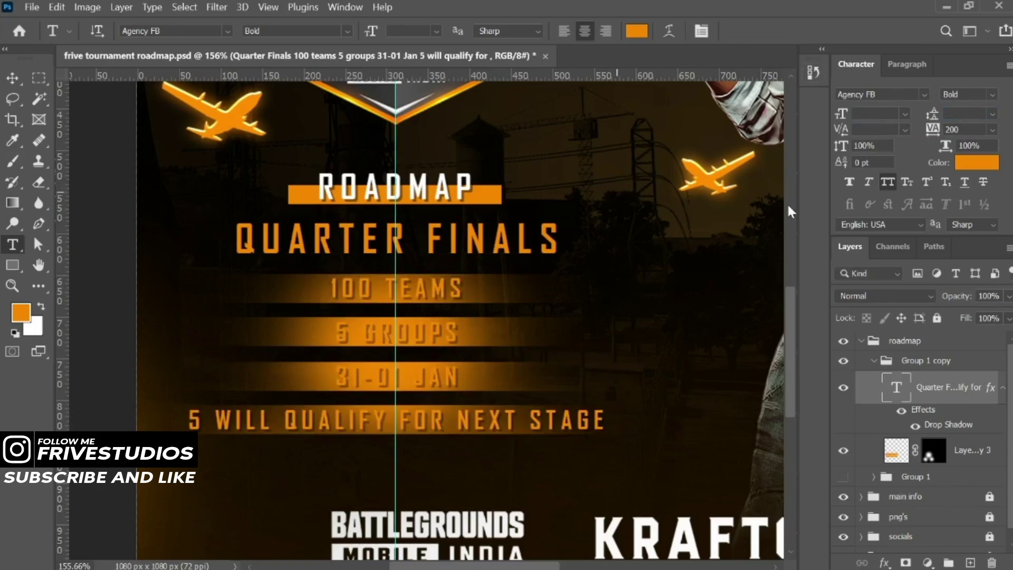
click(335, 289)
drag(331, 290, 611, 424)
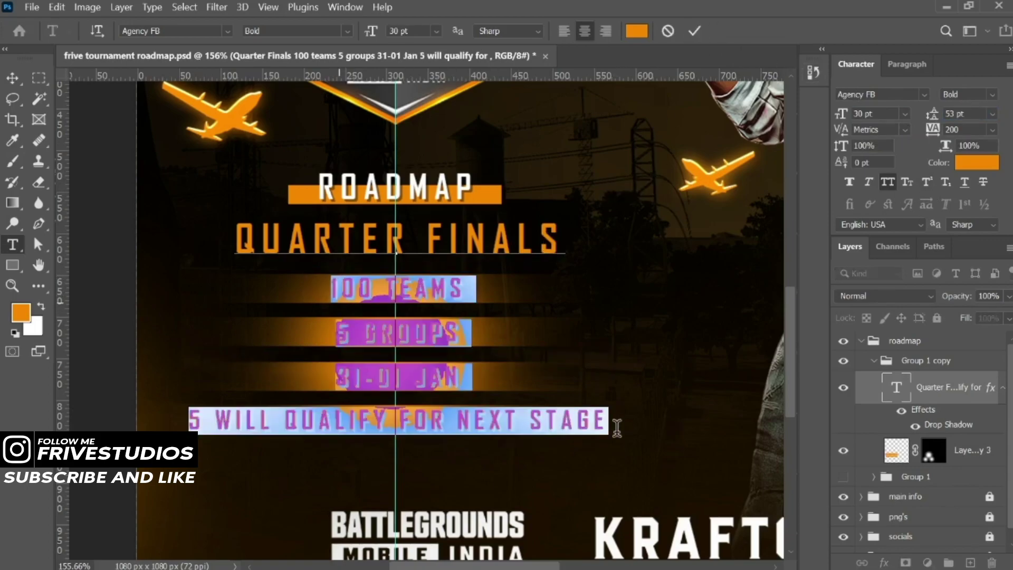
click(971, 163)
drag(534, 348, 535, 297)
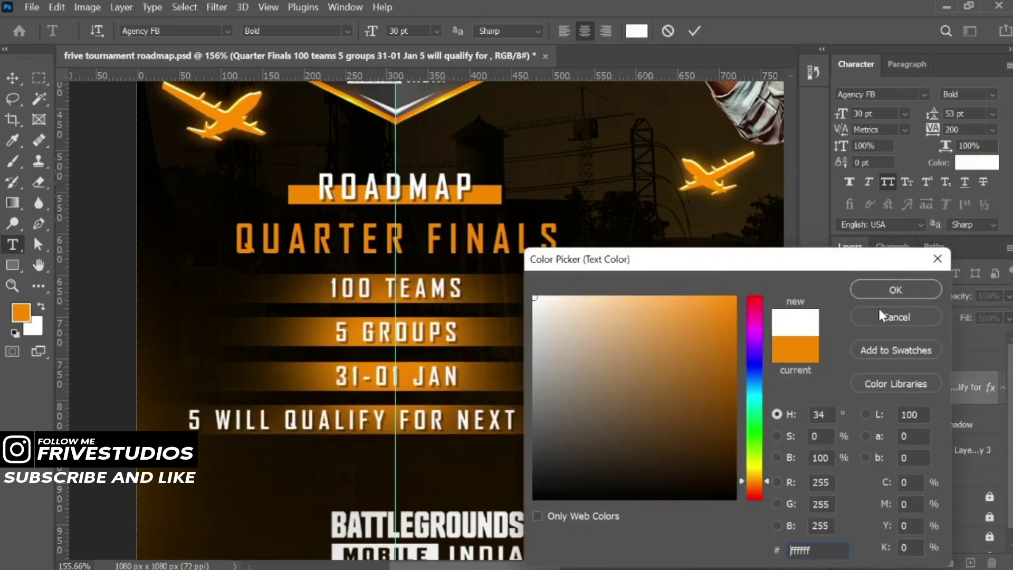
click(894, 290)
click(694, 31)
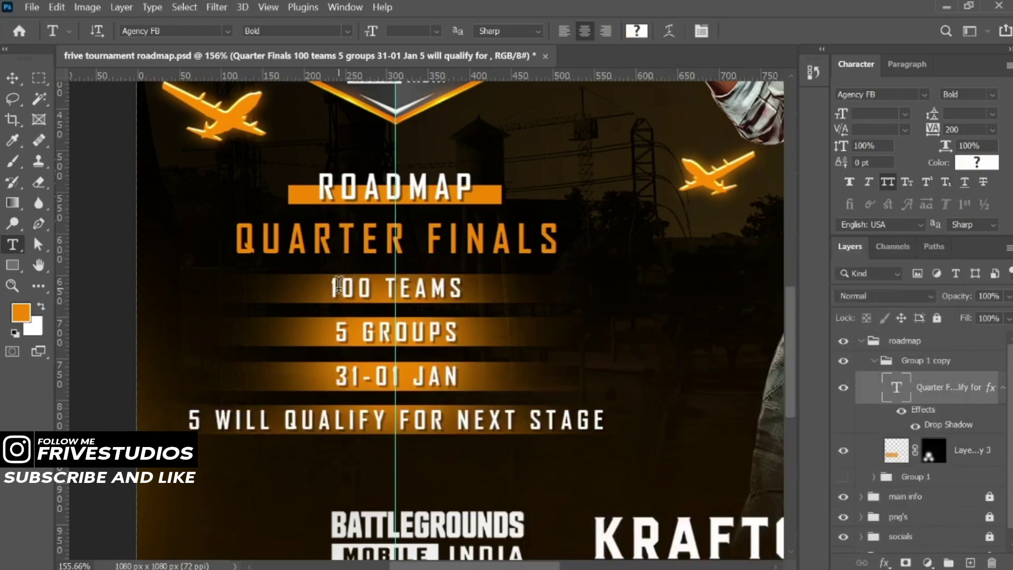
- Collapse the Group 1 copy group and duplicate it for the next stage
scroll(509, 287, down, 3)
drag(509, 287, 464, 310)
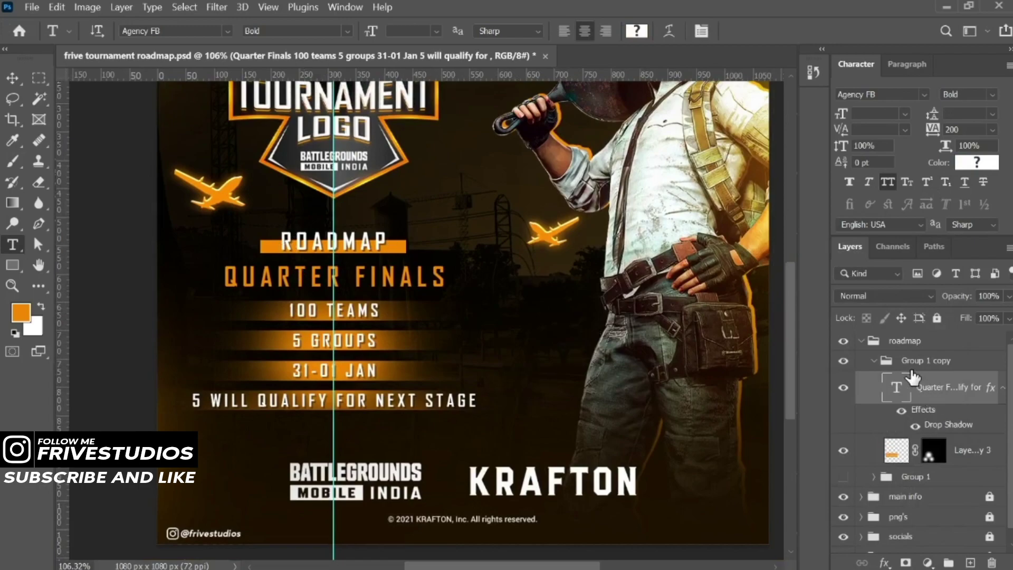
click(886, 363)
click(874, 361)
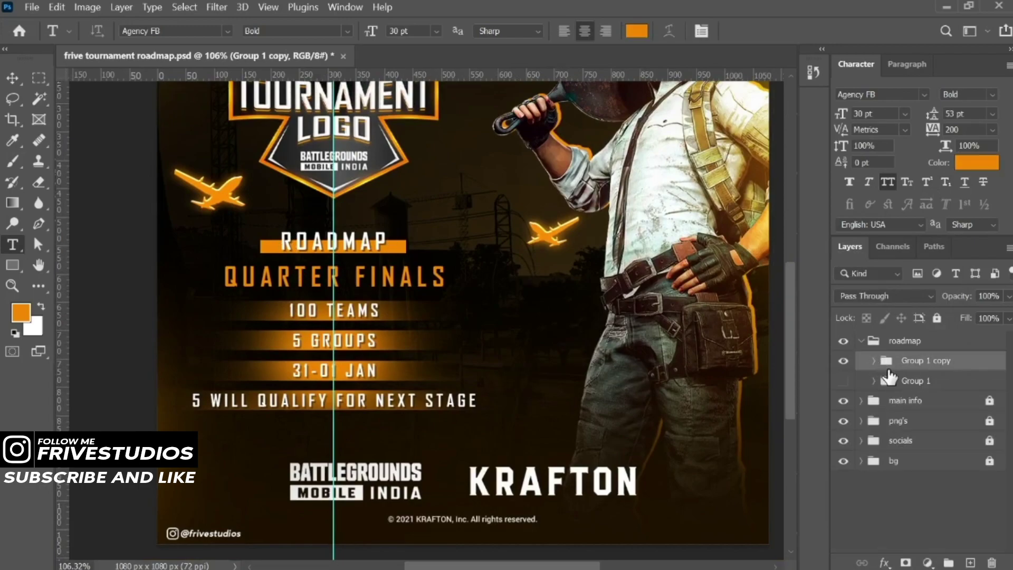
key(ctrl+j)
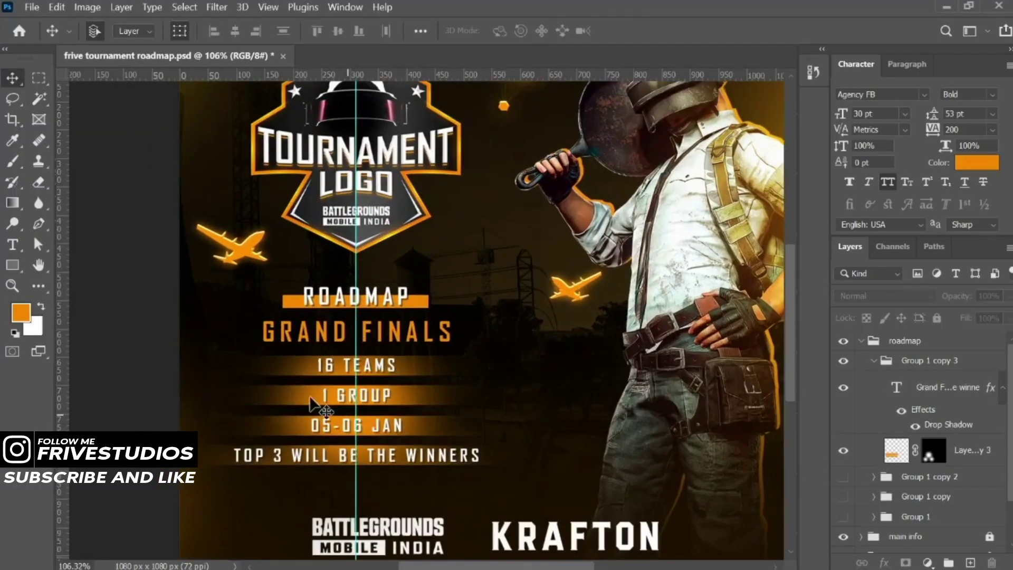
- Hide the Quarter Finals, Semi-Finals and Grand Finals groups, keeping Group Stage visible, then open Export As
drag(510, 408, 499, 398)
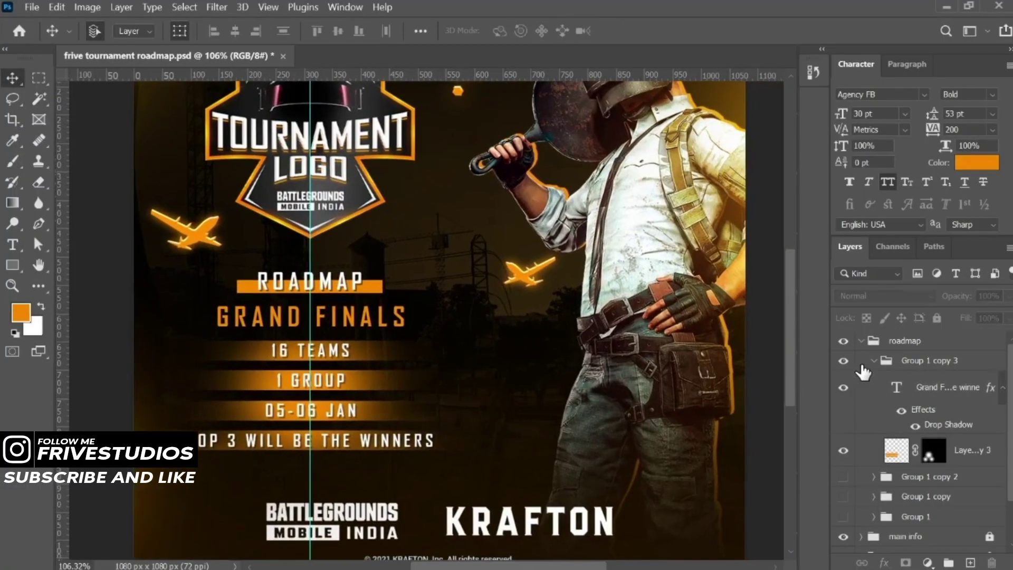
click(874, 361)
click(843, 361)
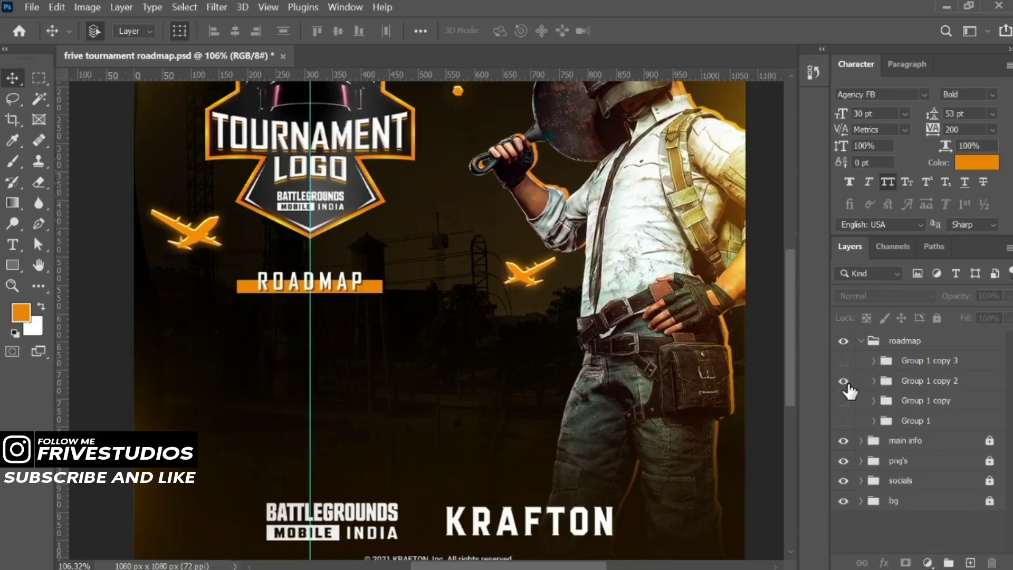
click(844, 380)
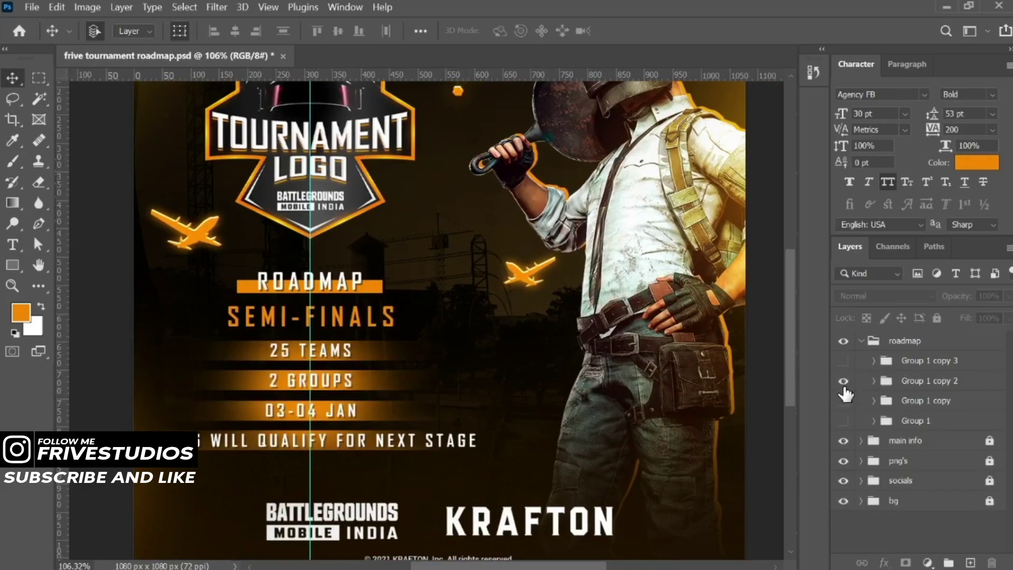
click(843, 381)
click(844, 362)
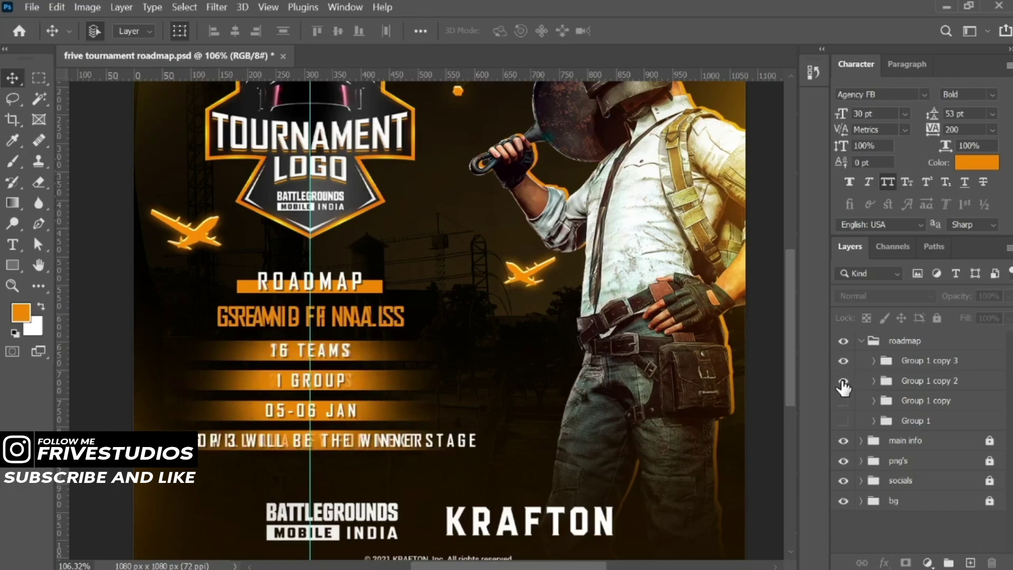
drag(846, 374, 847, 416)
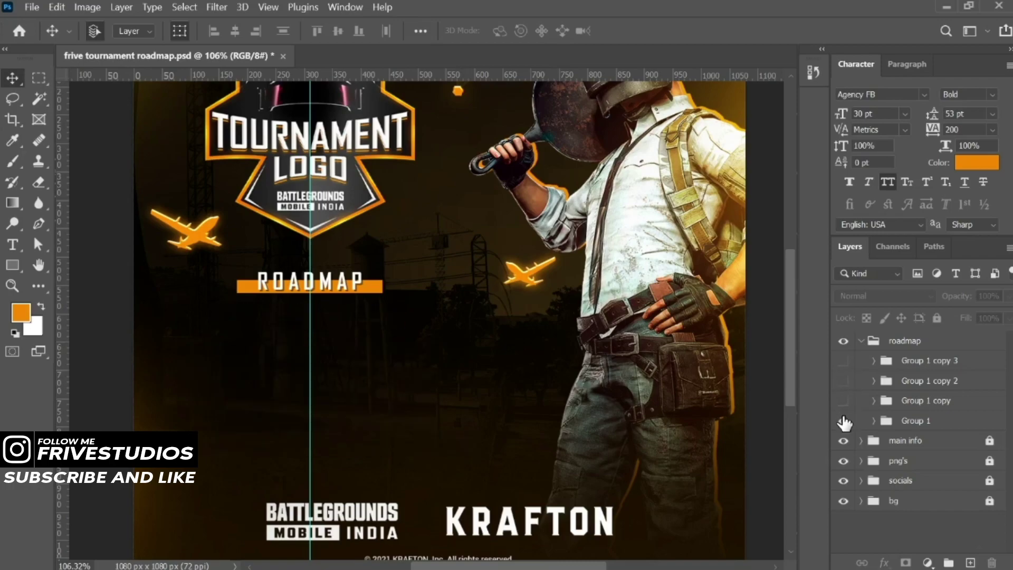
click(844, 421)
scroll(445, 297, down, 1)
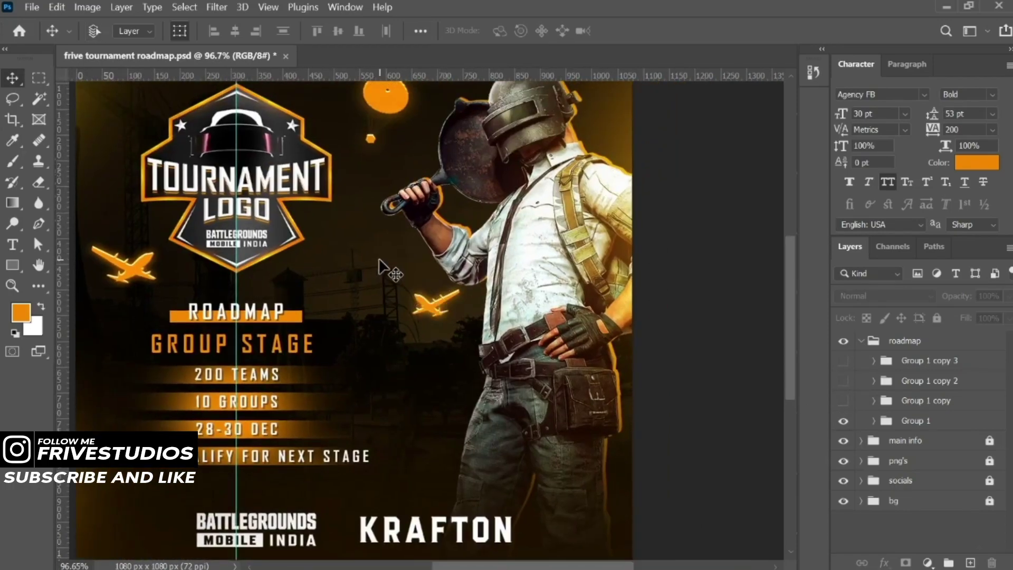
key(ctrl+alt+shift+w)
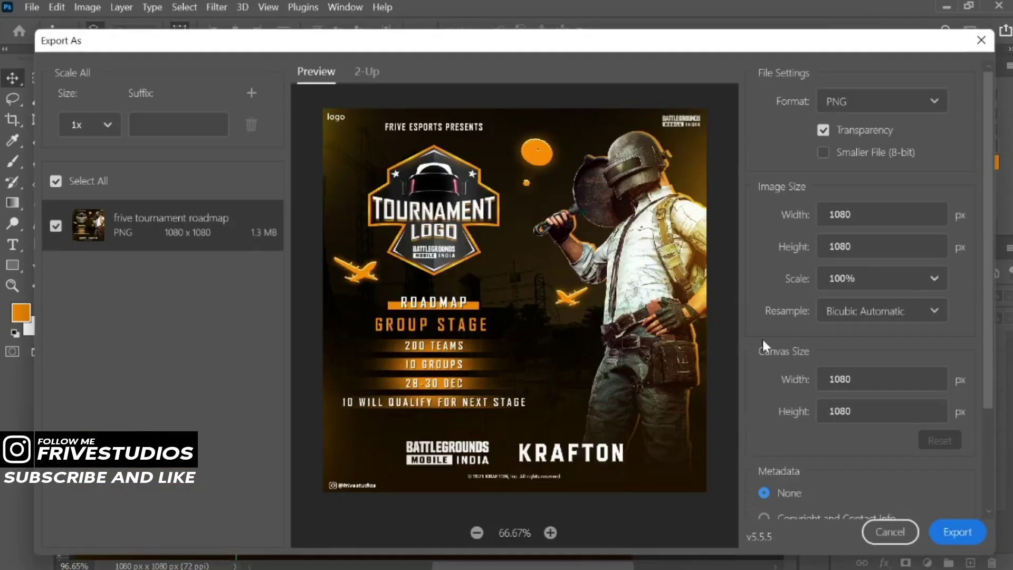
- Export the Group Stage poster as a 1080 × 1080 JPG
click(867, 100)
click(872, 157)
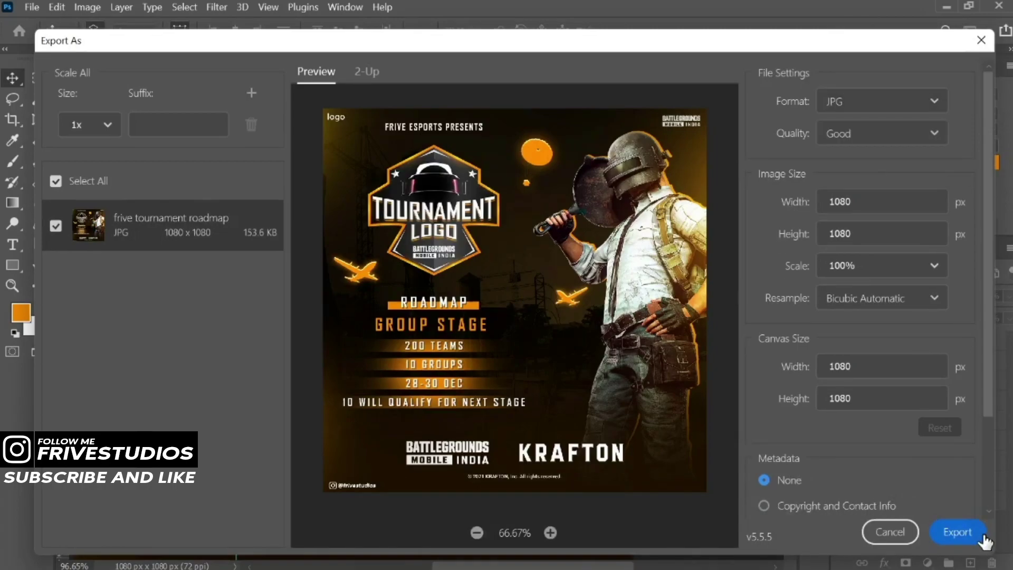
click(961, 533)
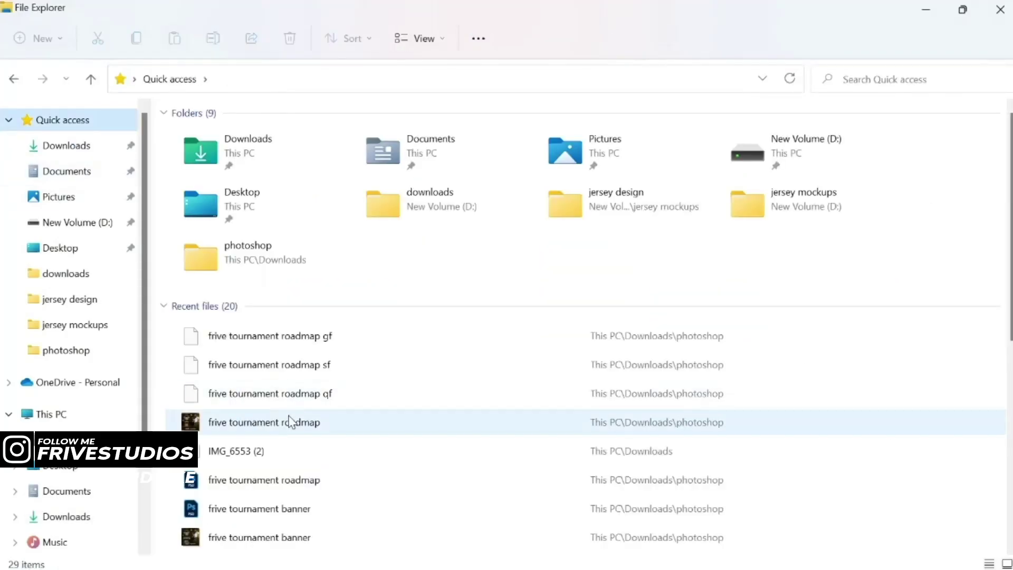
- Preview the grand finals (gf) and quarter finals (qf) roadmap JPGs in Photos, closing each
scroll(412, 343, up, 3)
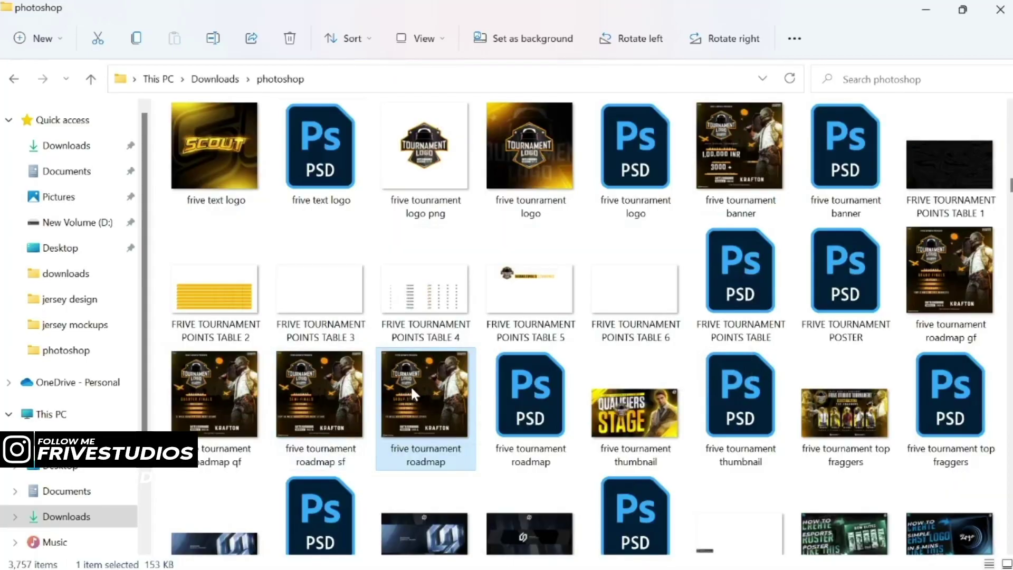
click(950, 285)
double_click(568, 243)
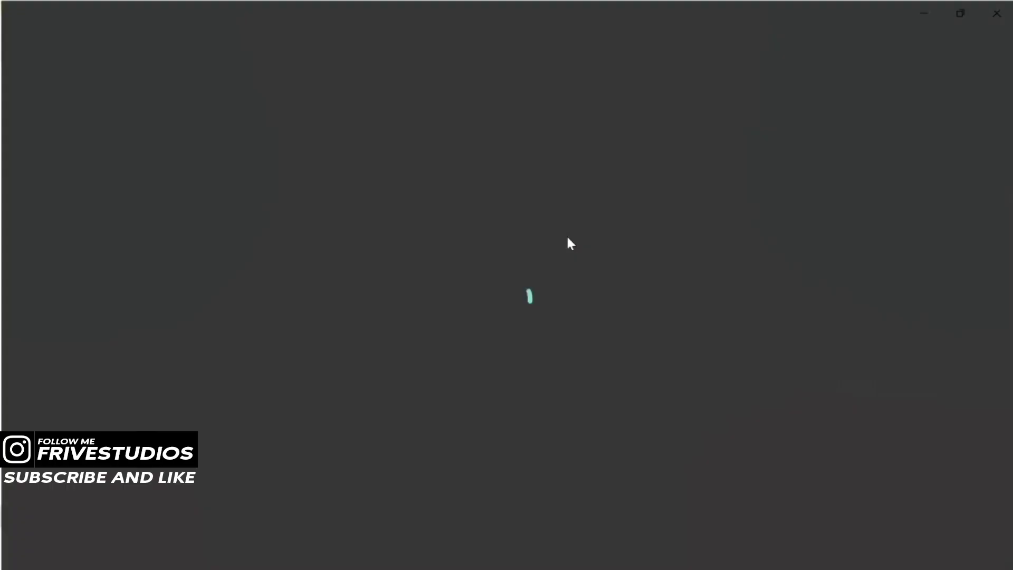
click(1001, 11)
click(225, 388)
double_click(225, 387)
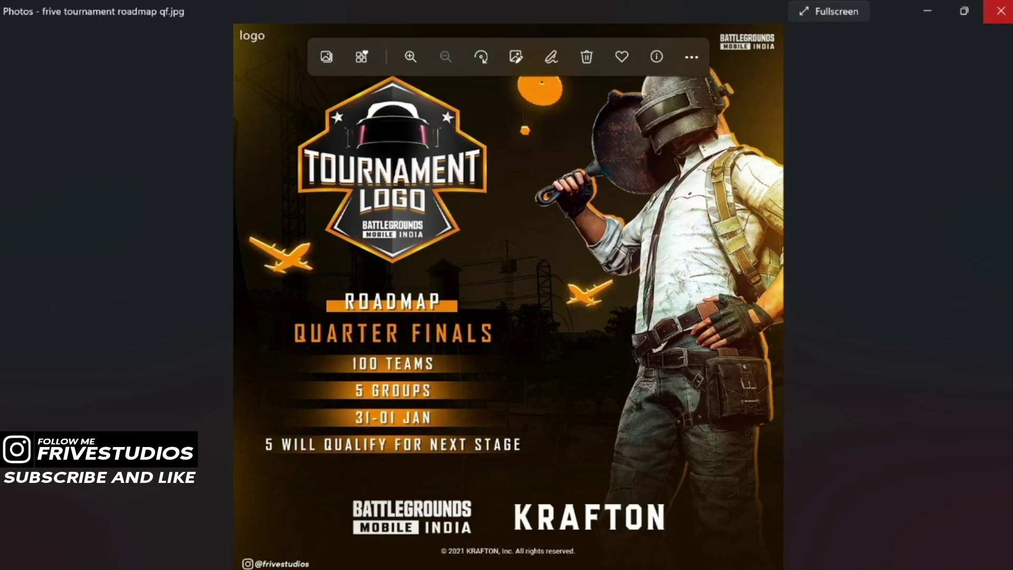
click(1002, 11)
- Preview and close the semi-finals (sf) roadmap JPG, then bring up the open-windows overview
click(318, 395)
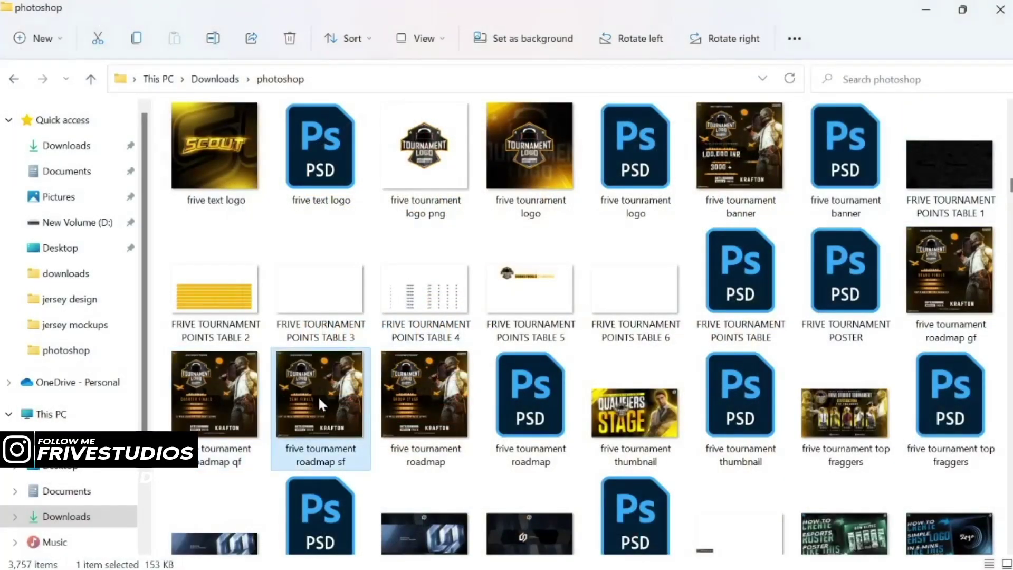
double_click(317, 396)
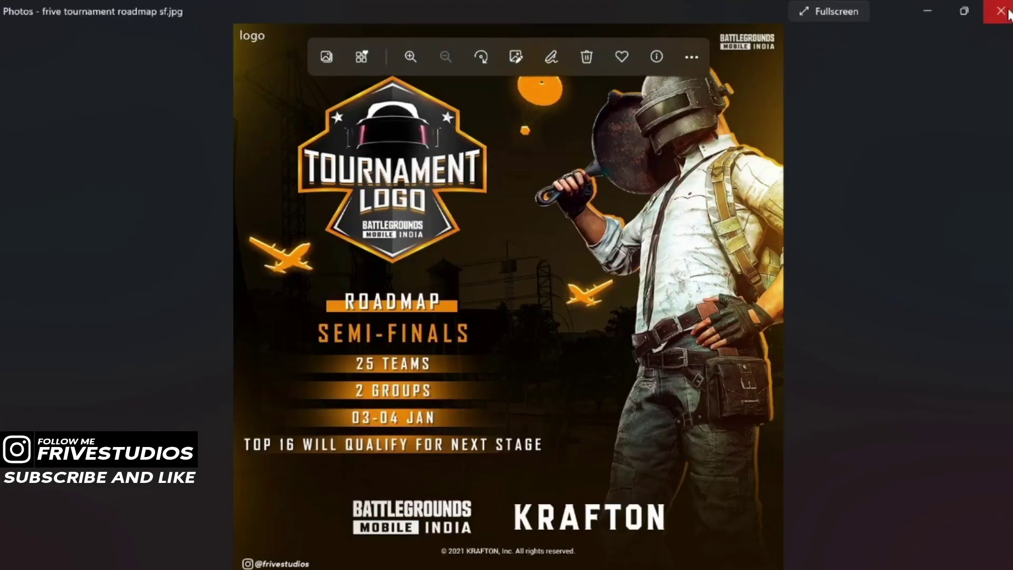
click(1001, 11)
key(Left)
key(Left)
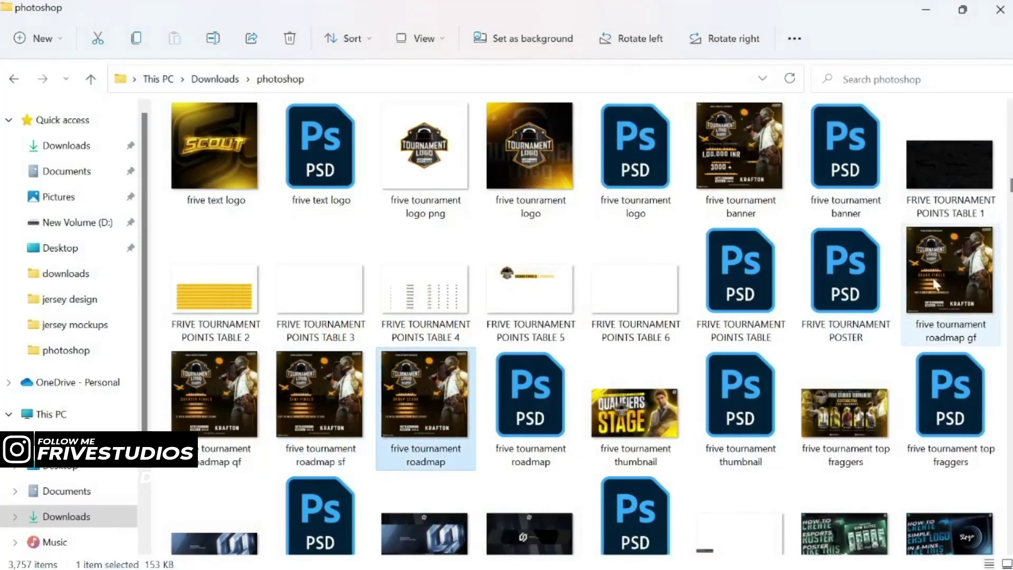
key(super+Tab)
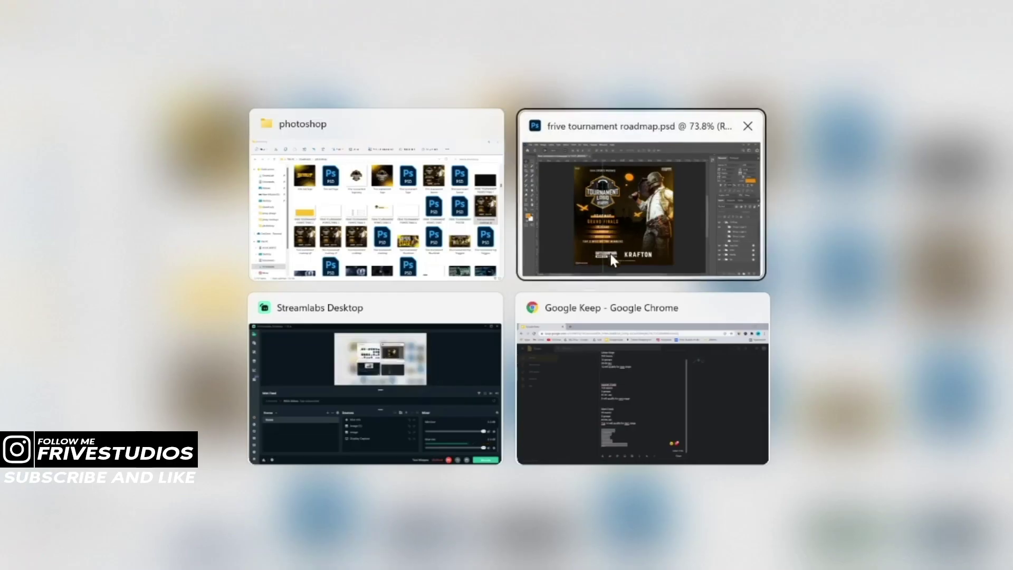
- Close the roadmap document in Photoshop, saving its changes
click(610, 252)
click(286, 55)
click(484, 239)
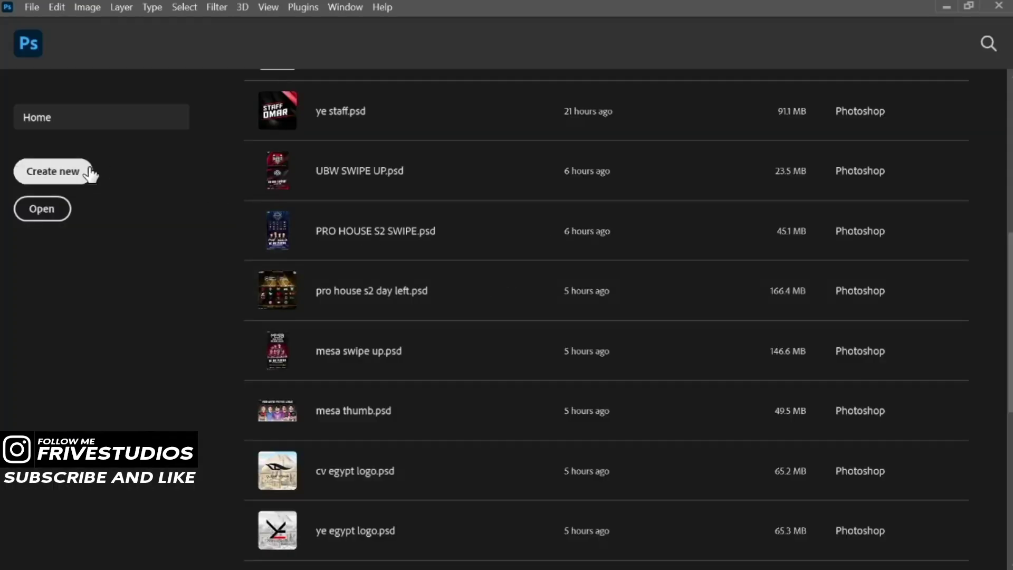
- Create a new blank 8000 × 2000 px document and look around its canvas
click(91, 173)
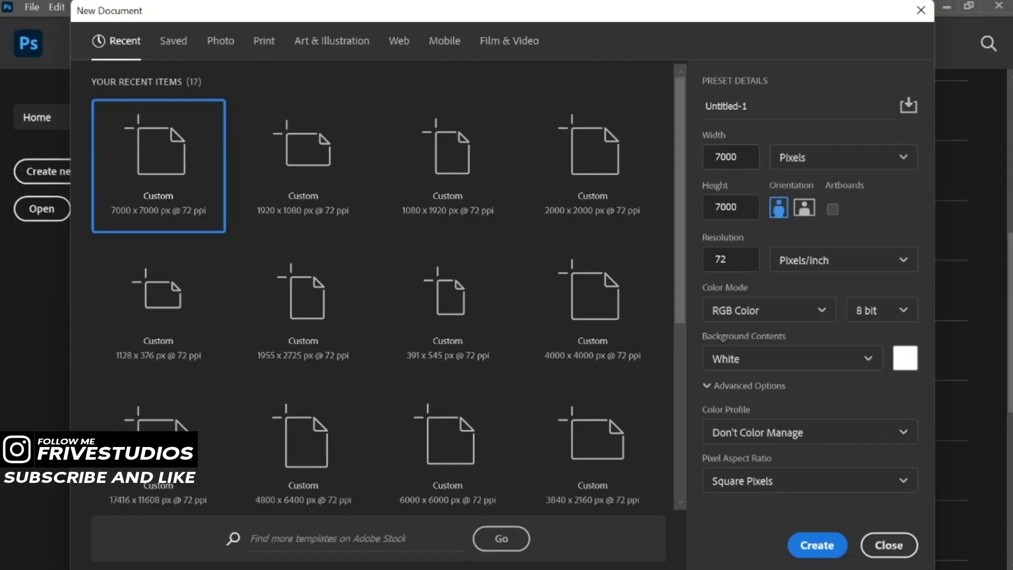
key(Tab)
key(Tab)
text(200)
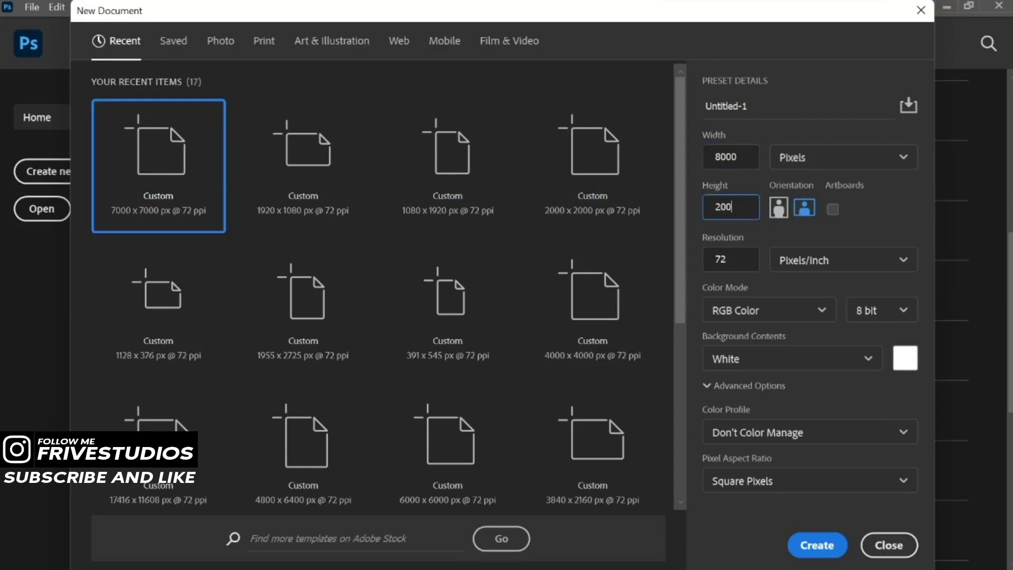
key(Return)
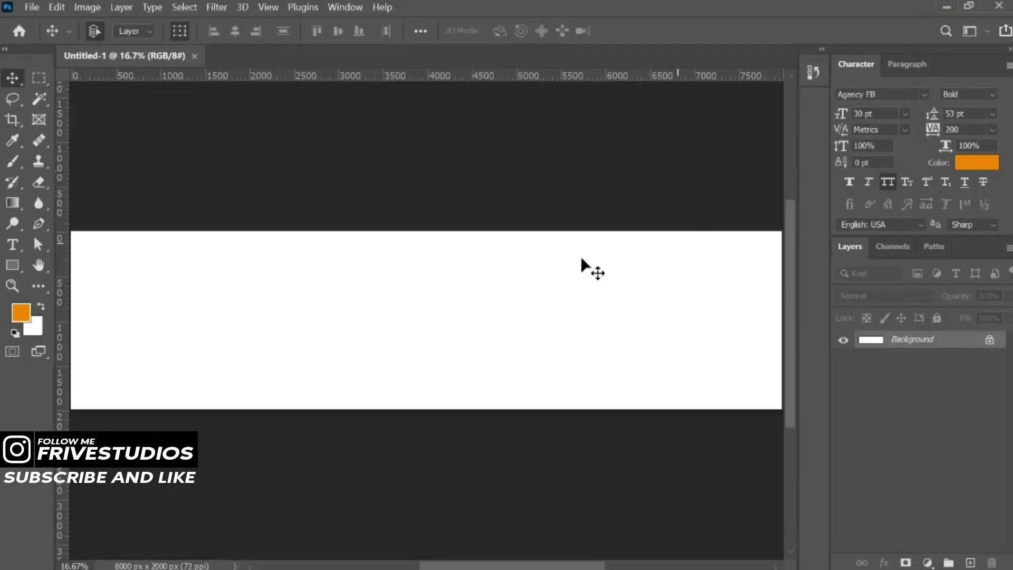
scroll(420, 281, up, 2)
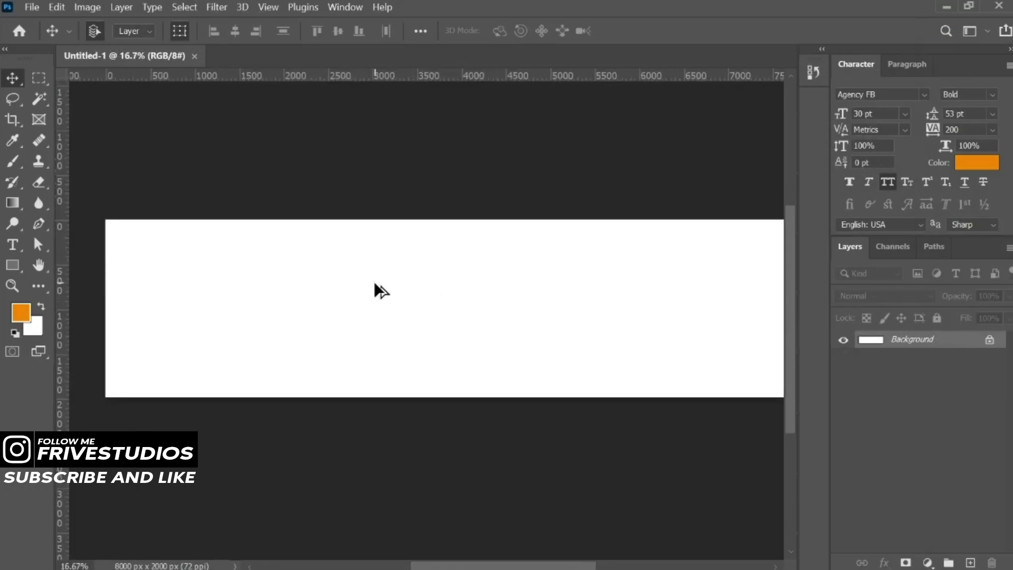
scroll(375, 289, down, 1)
drag(464, 299, 427, 289)
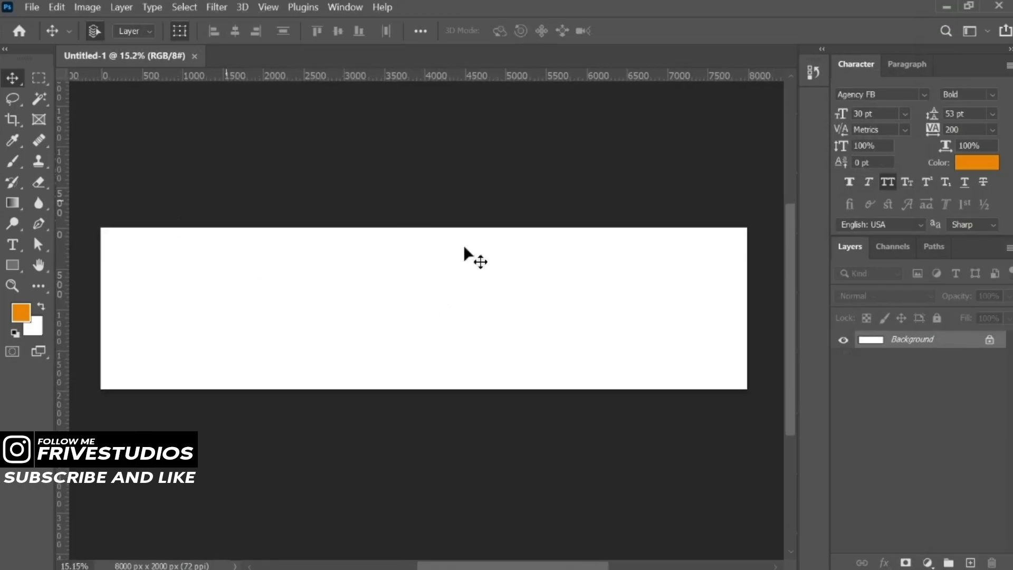
scroll(376, 287, up, 1)
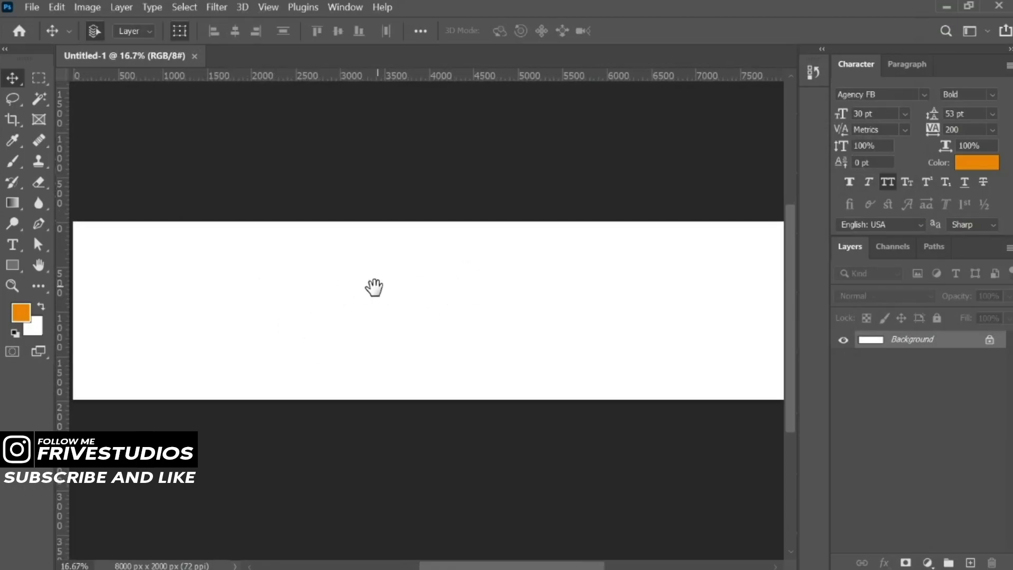
drag(375, 285, 373, 289)
scroll(378, 290, down, 1)
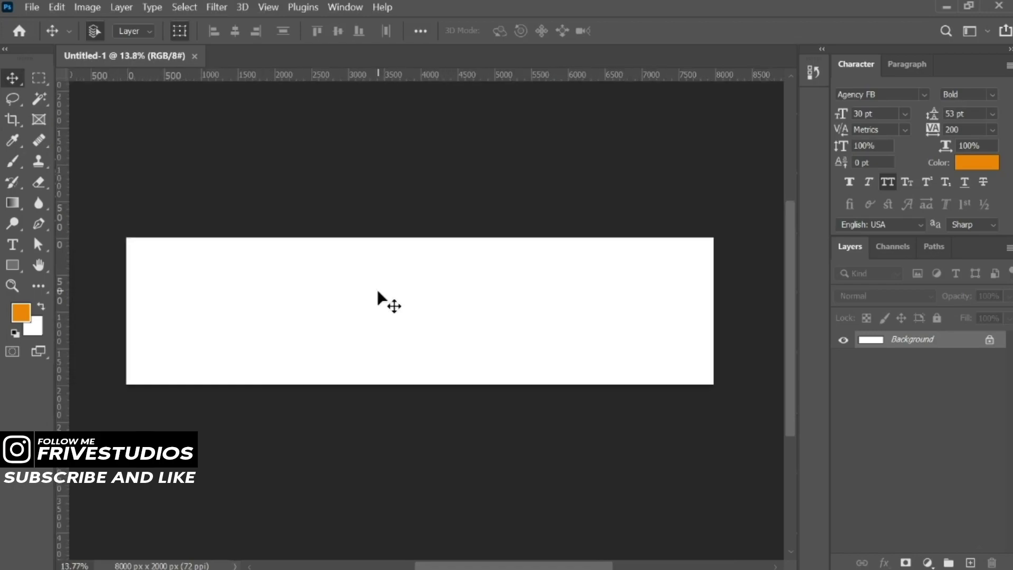
scroll(408, 296, up, 1)
key(super+Tab)
- Place the four roadmap poster JPGs from the photoshop folder onto the canvas as layers
click(623, 211)
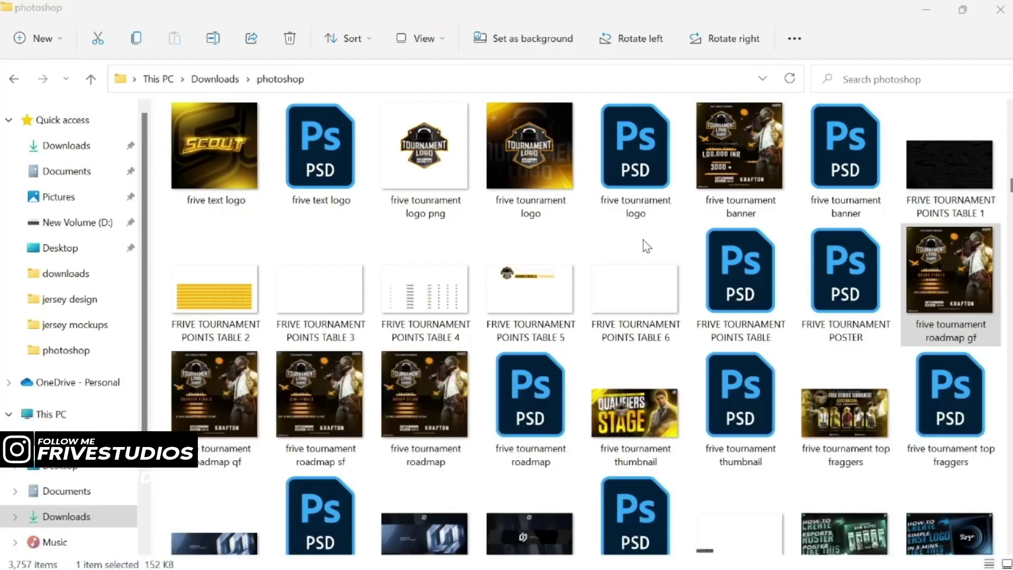
shift+click(423, 391)
drag(414, 394, 458, 351)
key(alt+Tab)
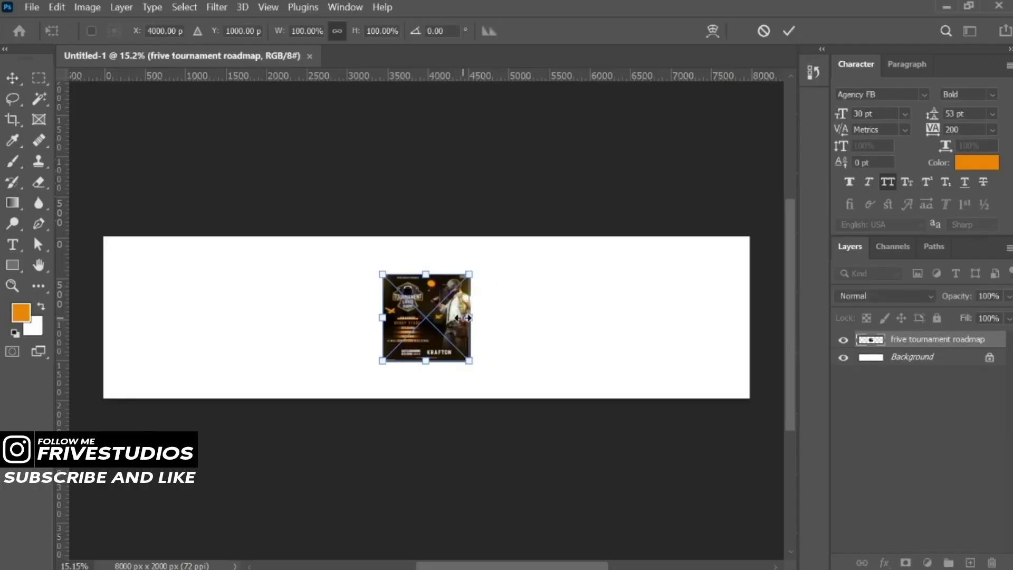
key(Return)
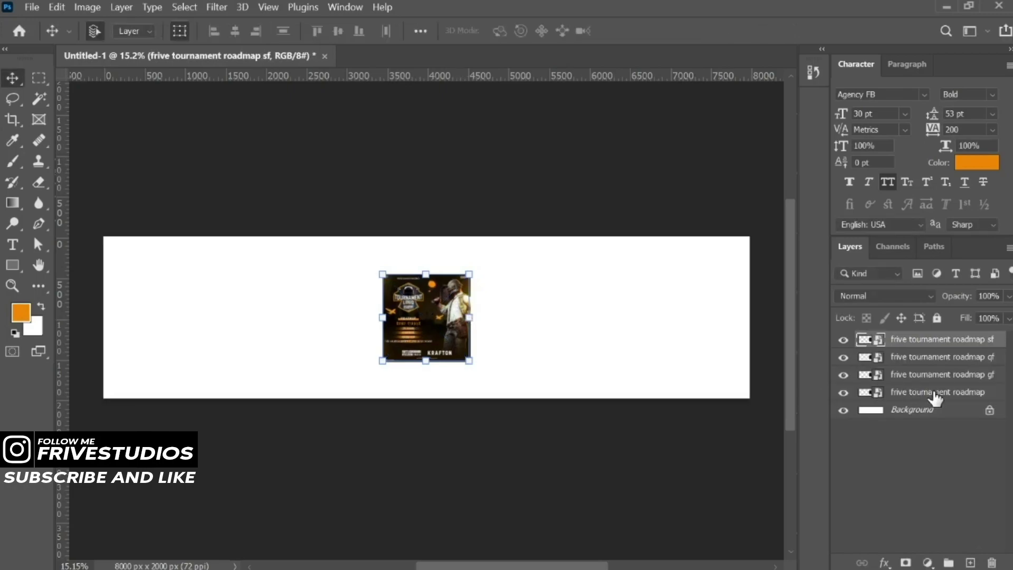
- Scale all four poster layers to 186.10% and align them to the canvas's left edge
shift+click(936, 393)
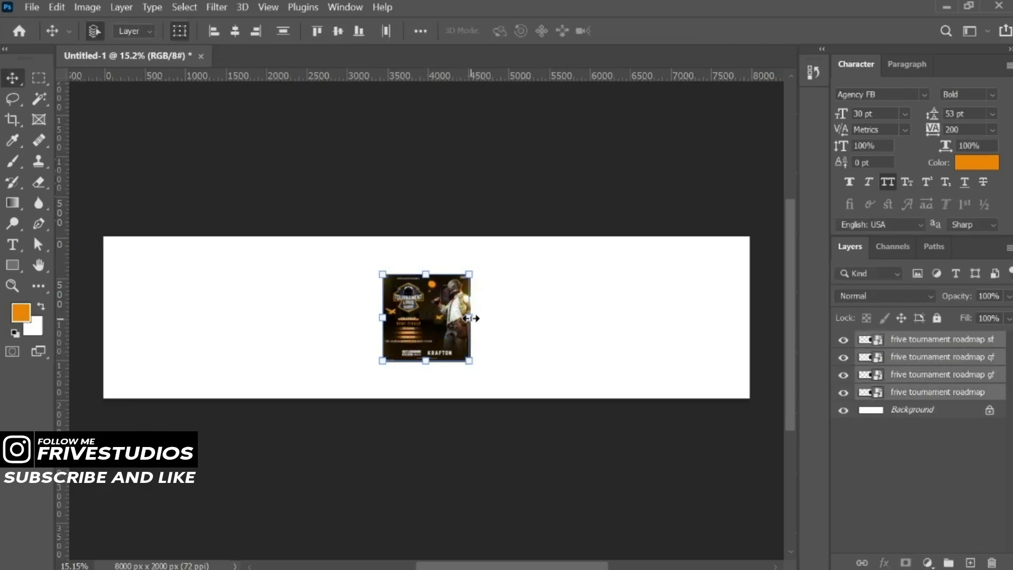
mouse_move(471, 319)
mouse_down()
mouse_move(547, 310)
mouse_move(271, 322)
mouse_up()
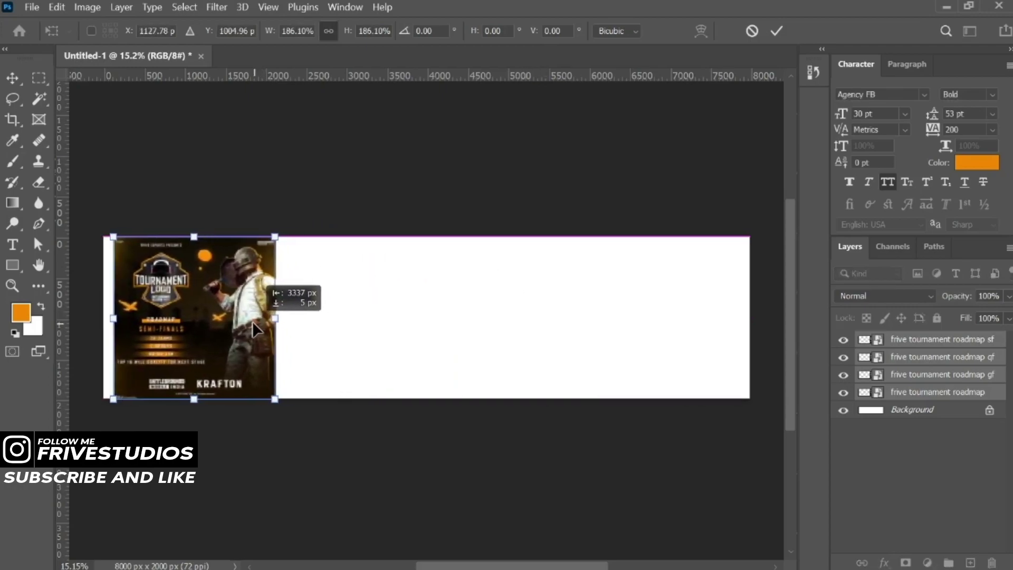
drag(274, 329, 242, 321)
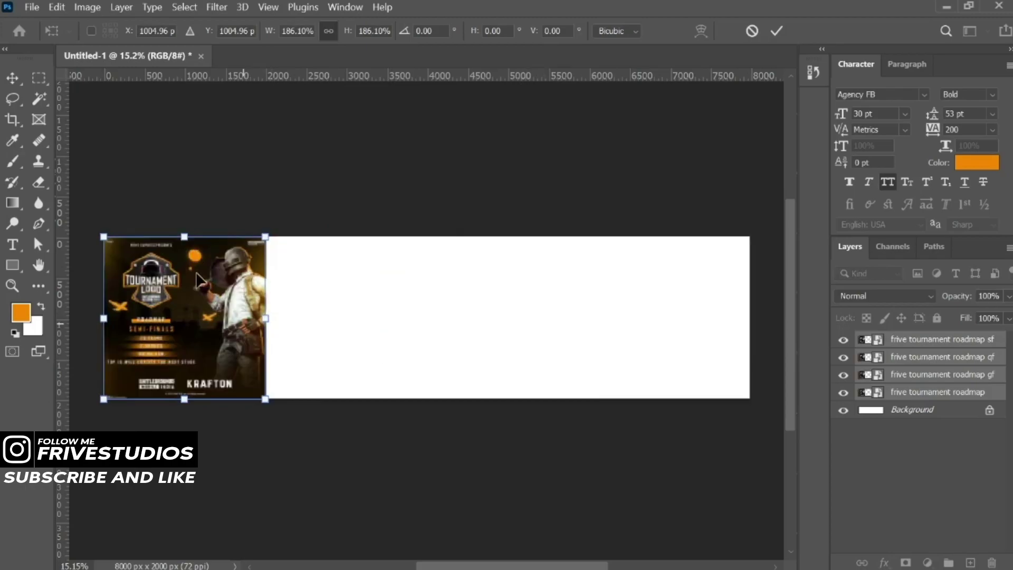
click(777, 31)
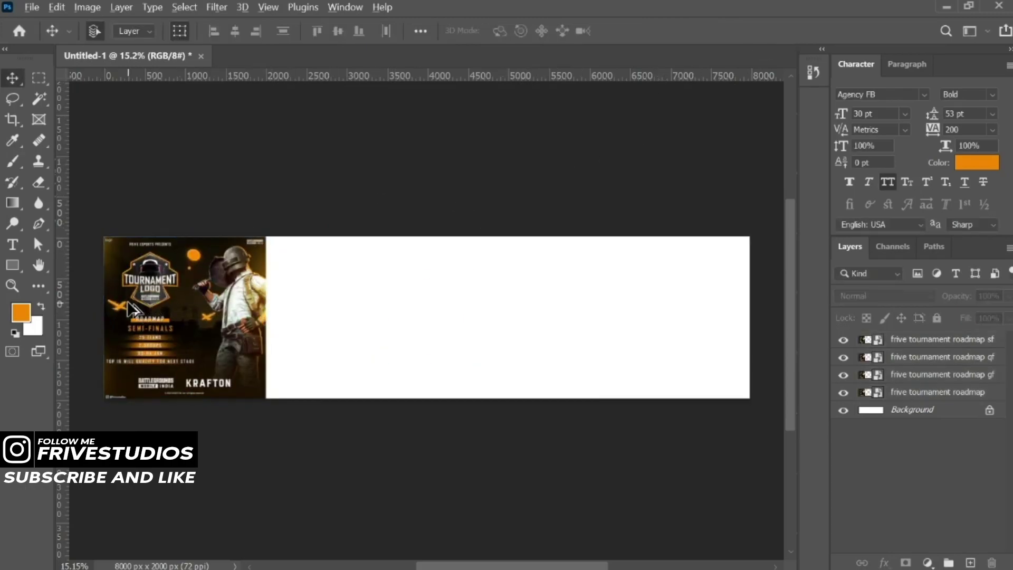
- Move the quarter-finals, semi-finals and grand-finals posters right to form a row
scroll(132, 312, up, 1)
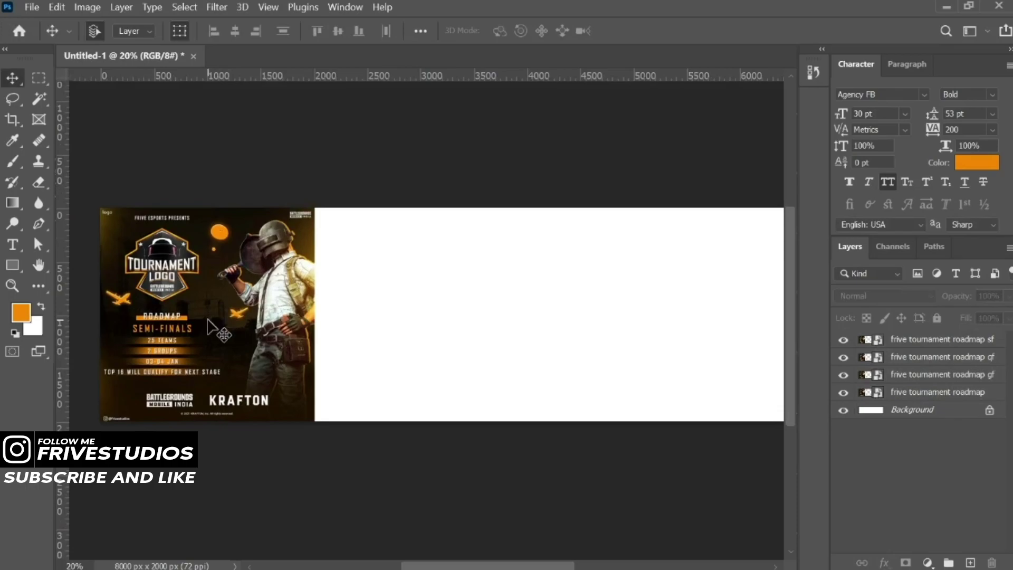
mouse_move(211, 327)
mouse_down()
mouse_move(529, 324)
mouse_move(270, 331)
mouse_move(391, 328)
mouse_move(677, 350)
mouse_up()
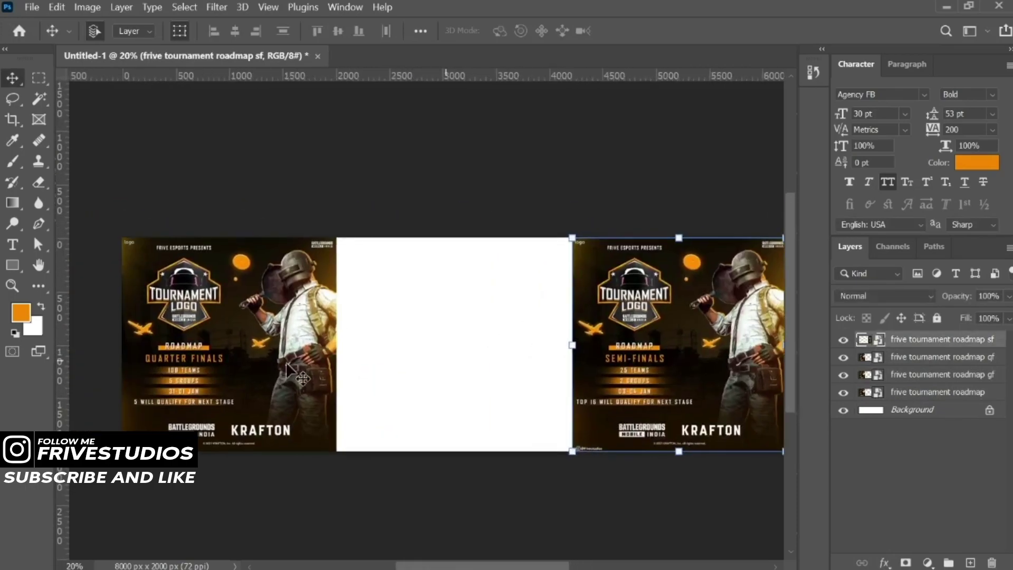
drag(287, 364, 452, 366)
mouse_move(244, 325)
mouse_down()
mouse_move(593, 342)
mouse_move(292, 335)
mouse_move(557, 355)
mouse_up()
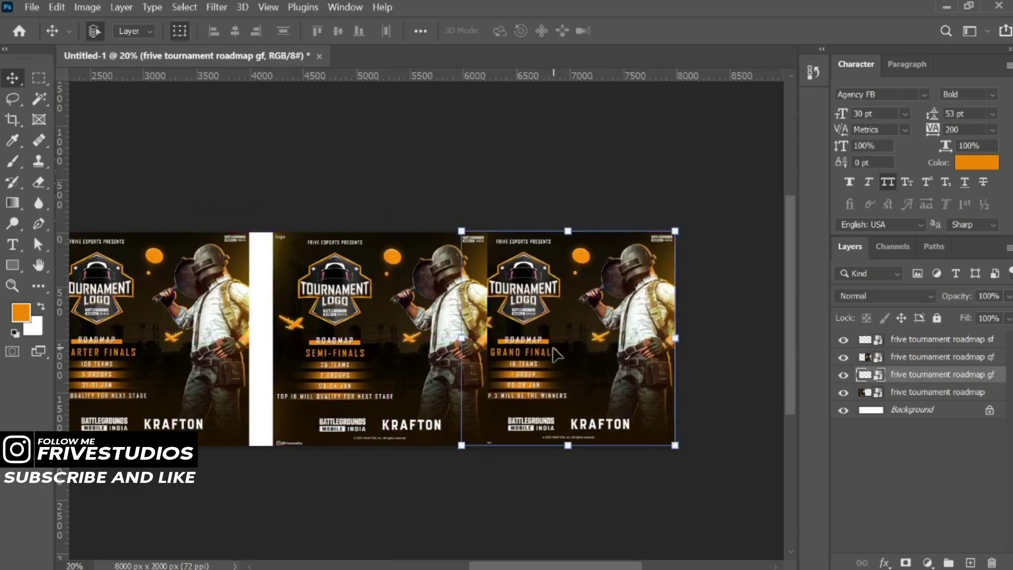
drag(424, 328, 400, 327)
- Zoom and pan along the row of posters to check their alignment
scroll(370, 330, down, 3)
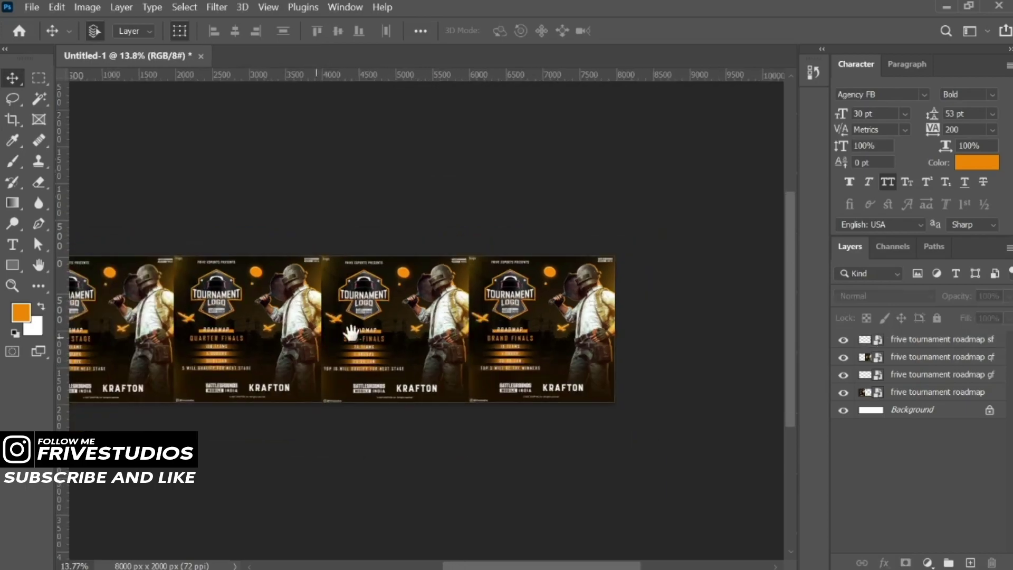
scroll(256, 321, up, 3)
scroll(256, 321, up, 2)
scroll(256, 321, up, 3)
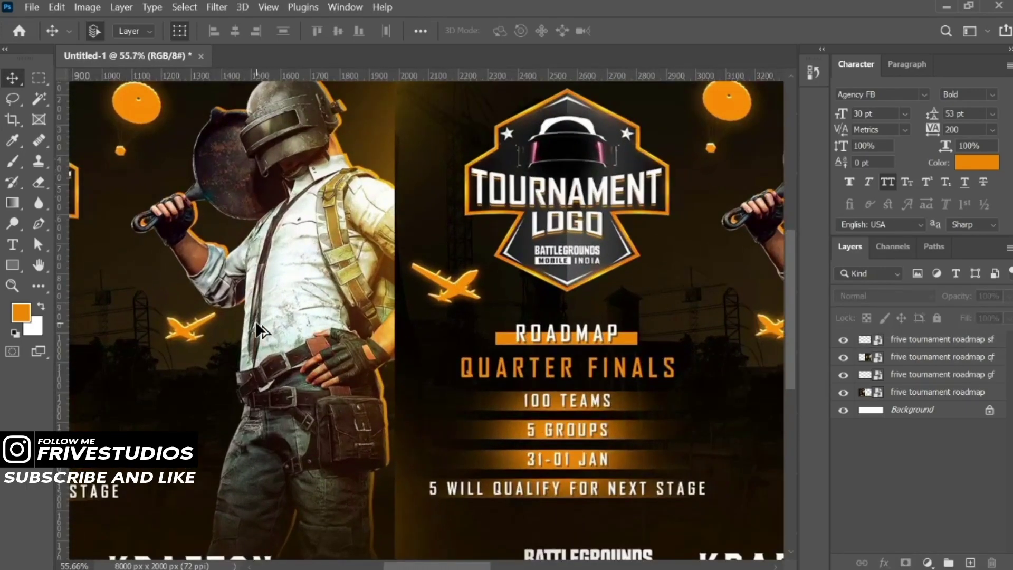
scroll(255, 321, down, 3)
mouse_move(765, 334)
mouse_down()
mouse_move(127, 334)
mouse_move(610, 290)
mouse_up()
scroll(611, 290, down, 3)
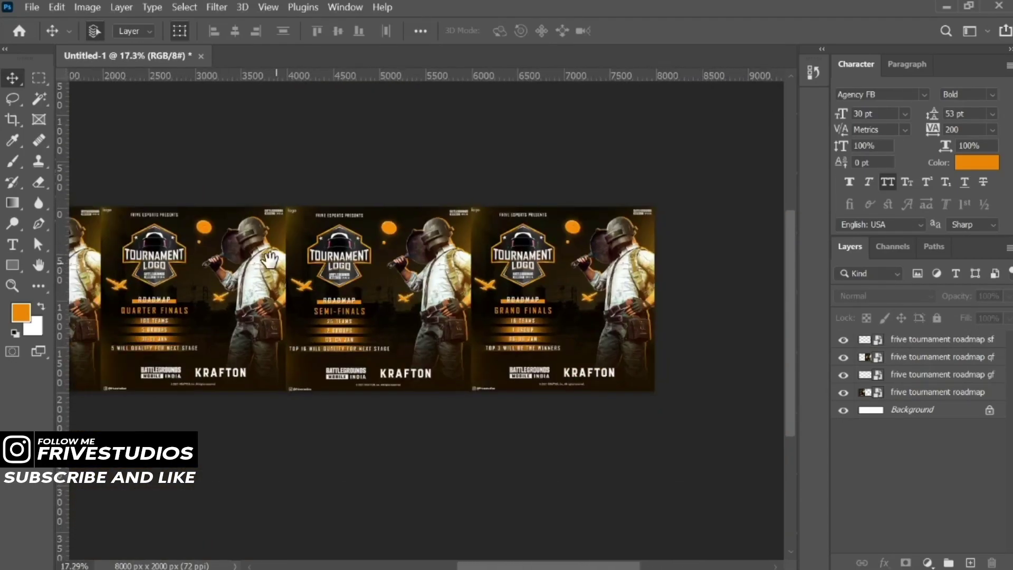
mouse_move(270, 258)
mouse_down()
mouse_move(417, 259)
mouse_move(365, 272)
mouse_move(389, 292)
mouse_up()
scroll(365, 272, down, 2)
scroll(365, 271, up, 2)
- Reopen frive tournament roadmap.psd from the Home screen's recent files
click(19, 31)
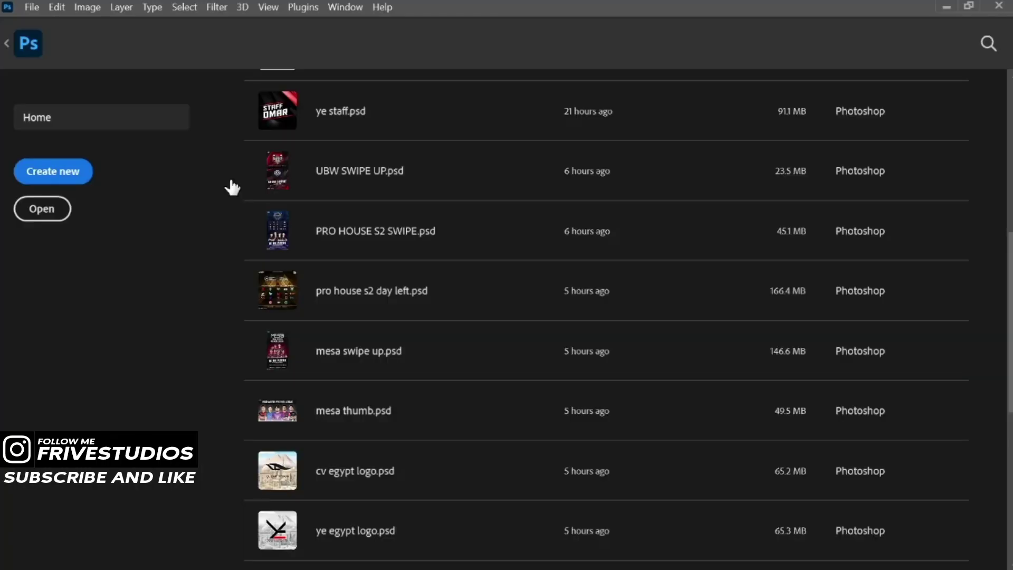
scroll(397, 242, up, 5)
scroll(398, 252, down, 5)
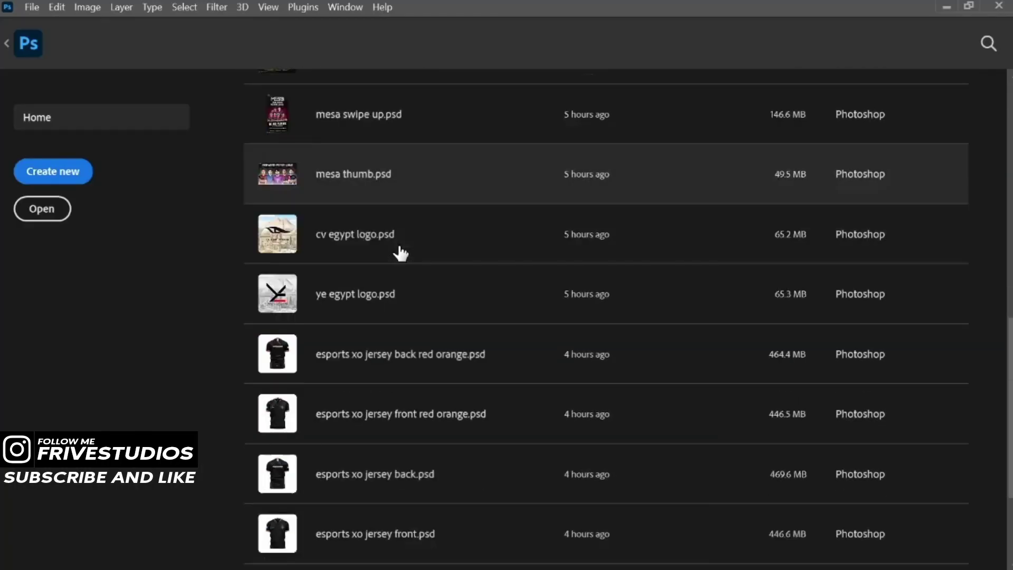
scroll(398, 252, down, 2)
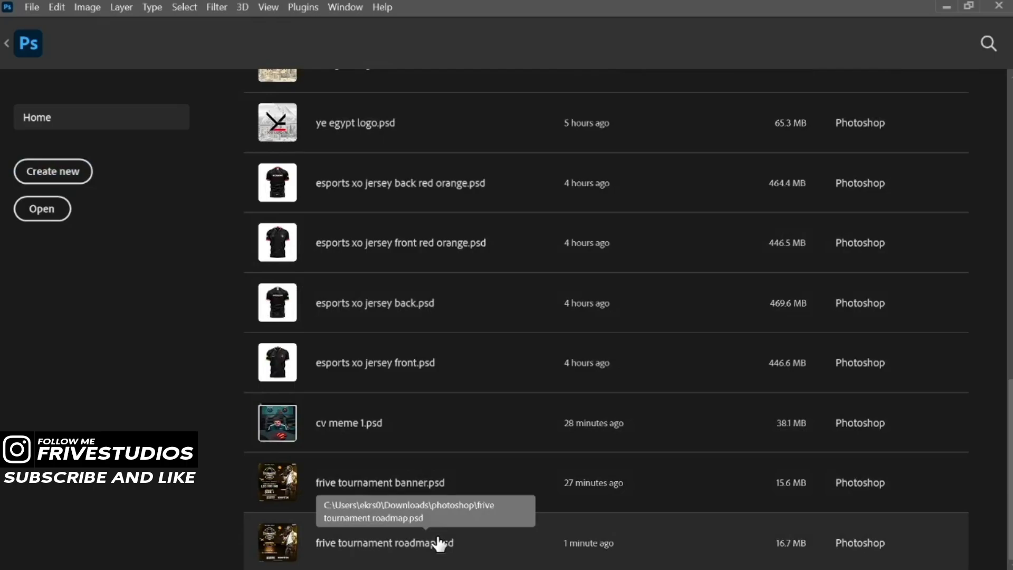
click(430, 532)
- Expand the bg group in roadmap.psd and toggle the Lvl3 soldier layer's visibility off and on
click(702, 324)
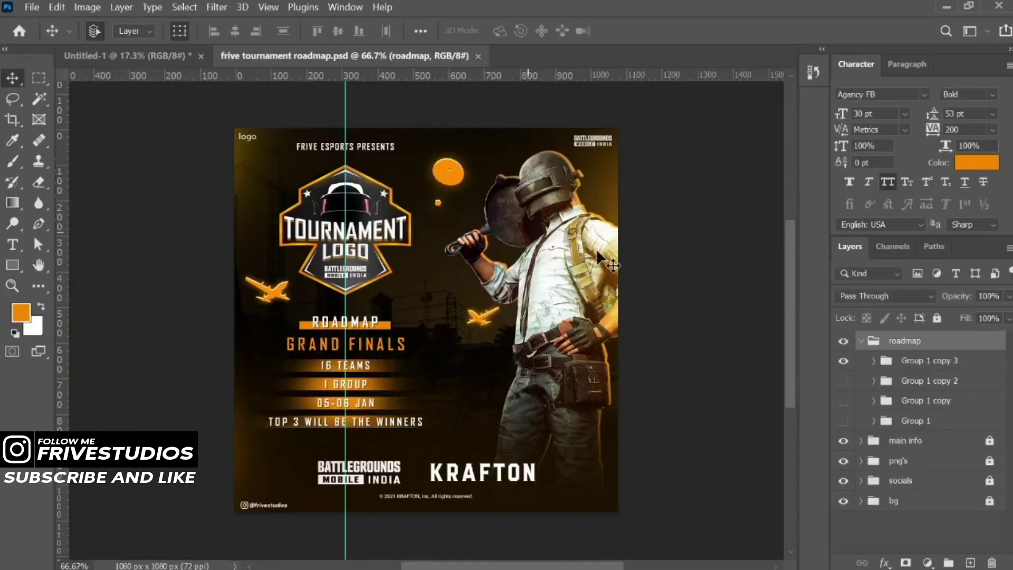
click(990, 501)
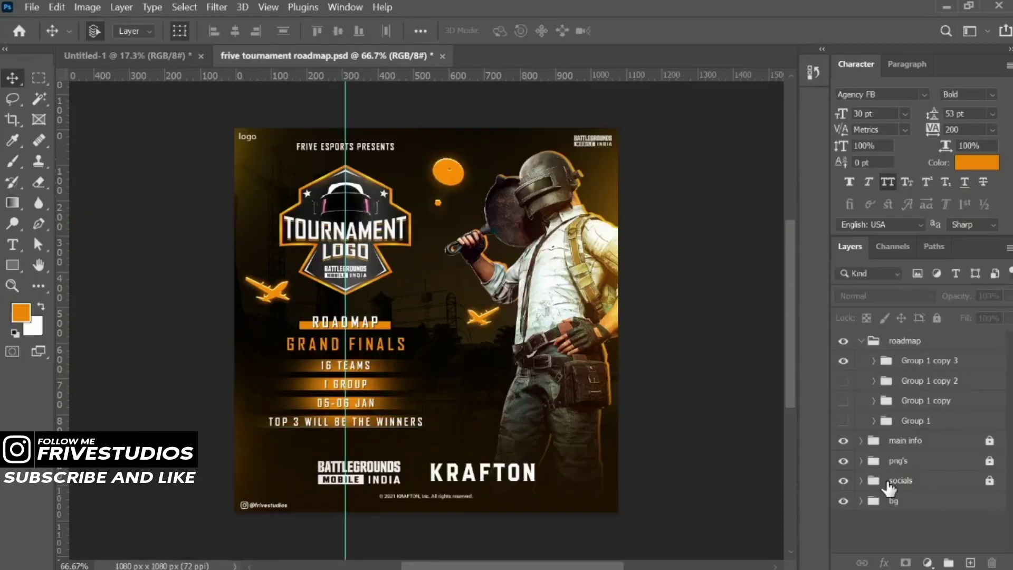
click(844, 501)
click(861, 501)
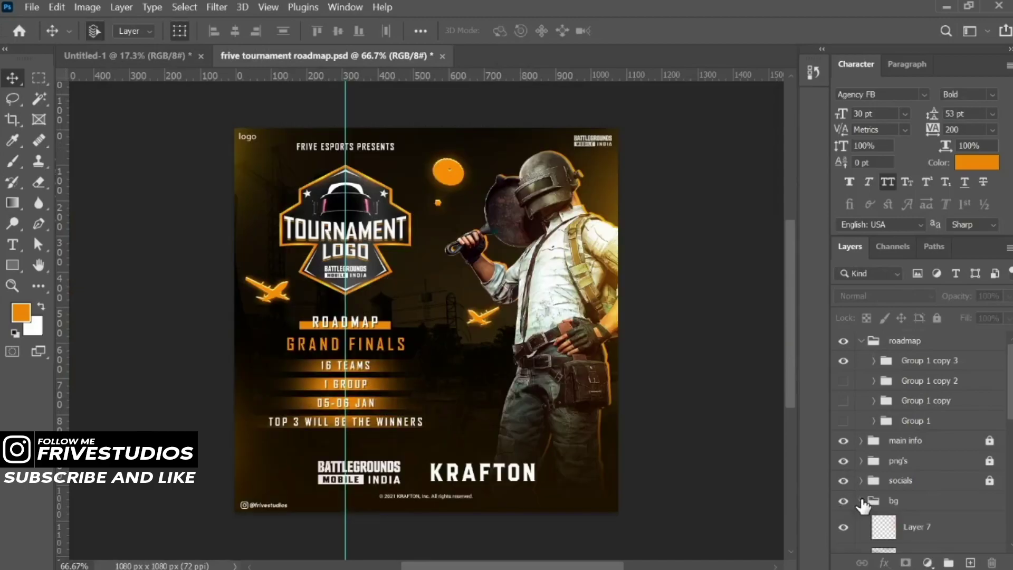
click(550, 211)
scroll(555, 211, up, 3)
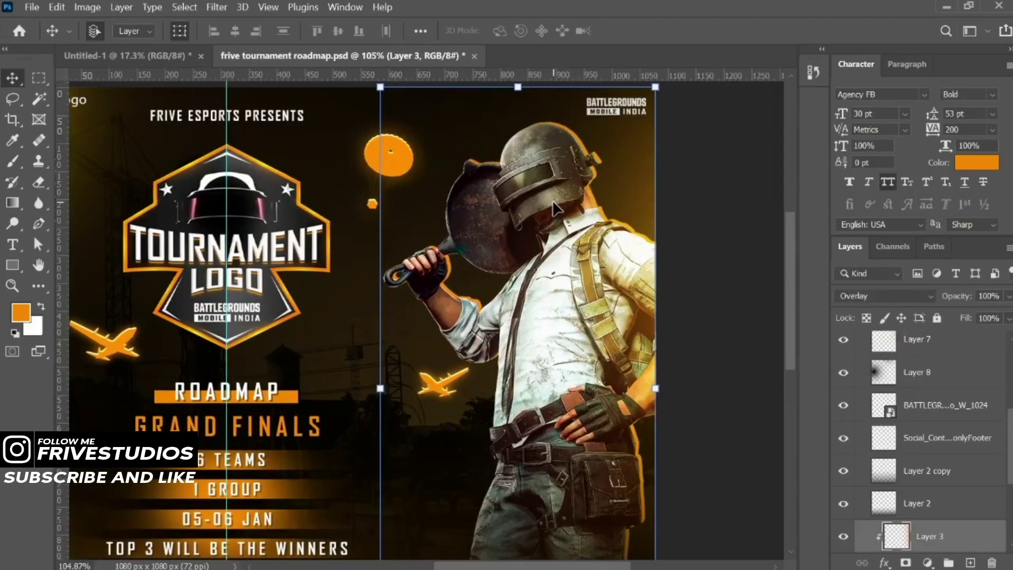
scroll(554, 212, right, 5)
scroll(918, 462, down, 2)
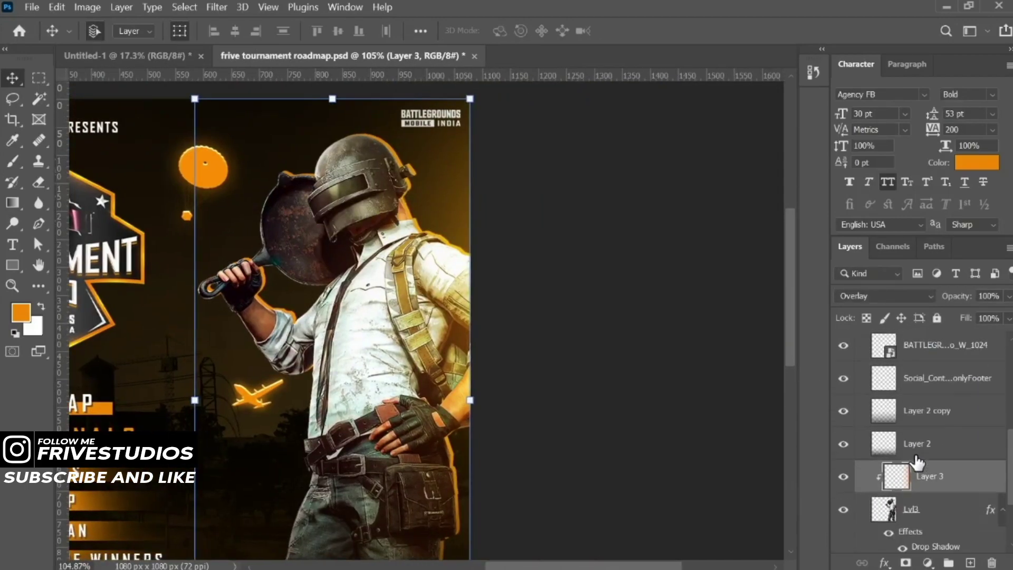
click(844, 509)
scroll(352, 260, down, 3)
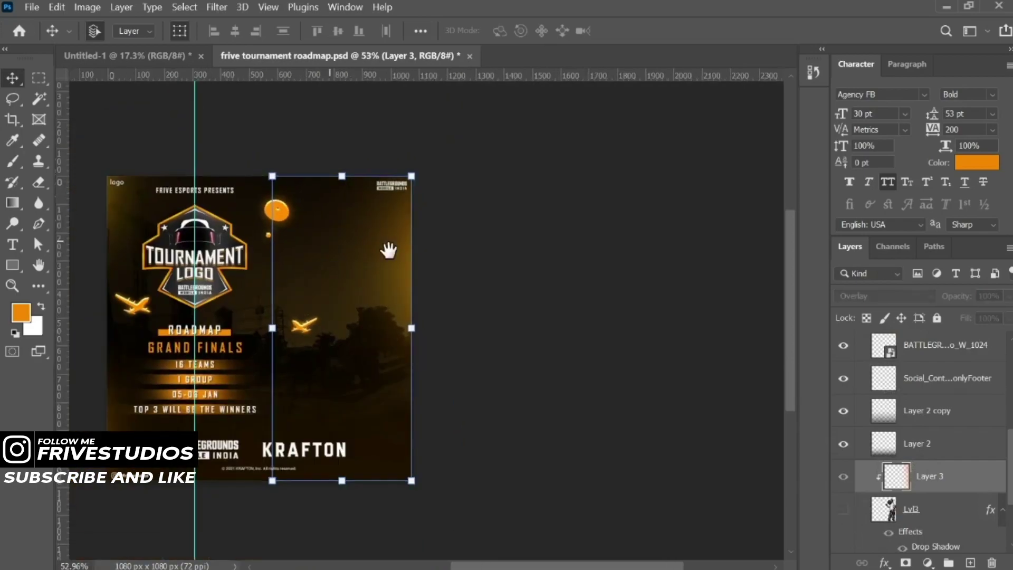
scroll(389, 249, left, 2)
click(844, 509)
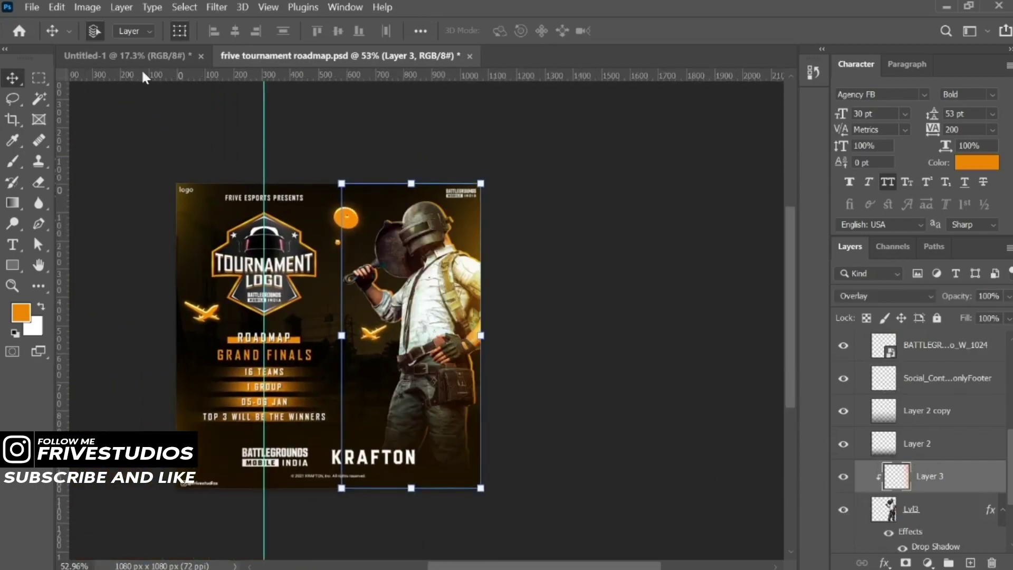
- Close frive tournament roadmap.psd without saving and add an empty Layer 1 above the posters
click(127, 55)
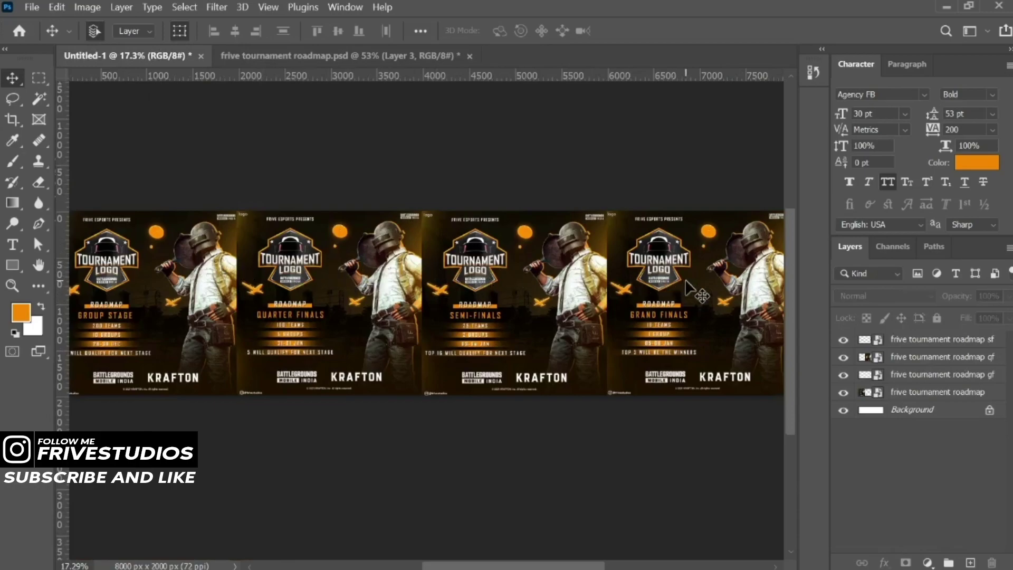
scroll(454, 300, down, 1)
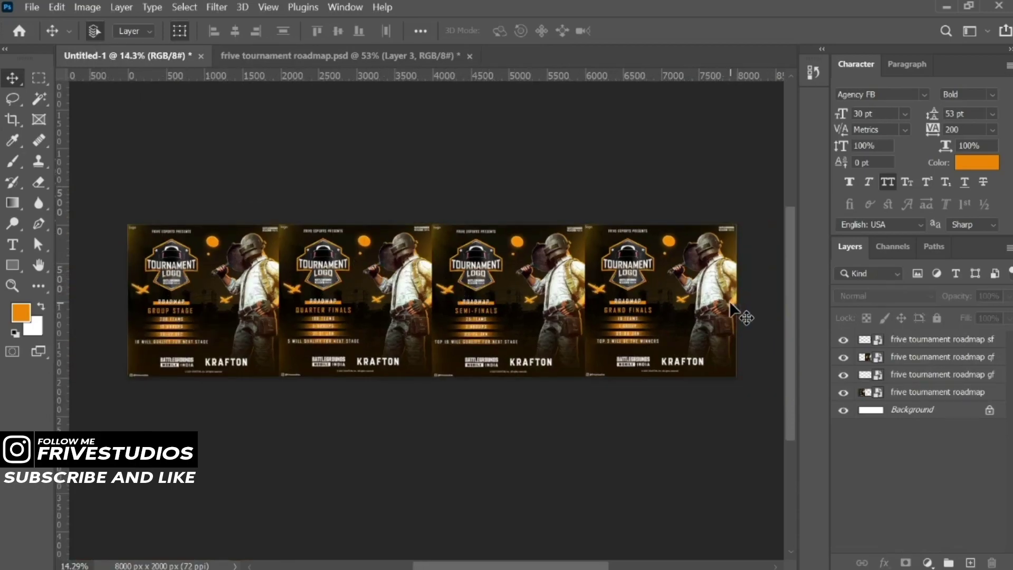
click(469, 56)
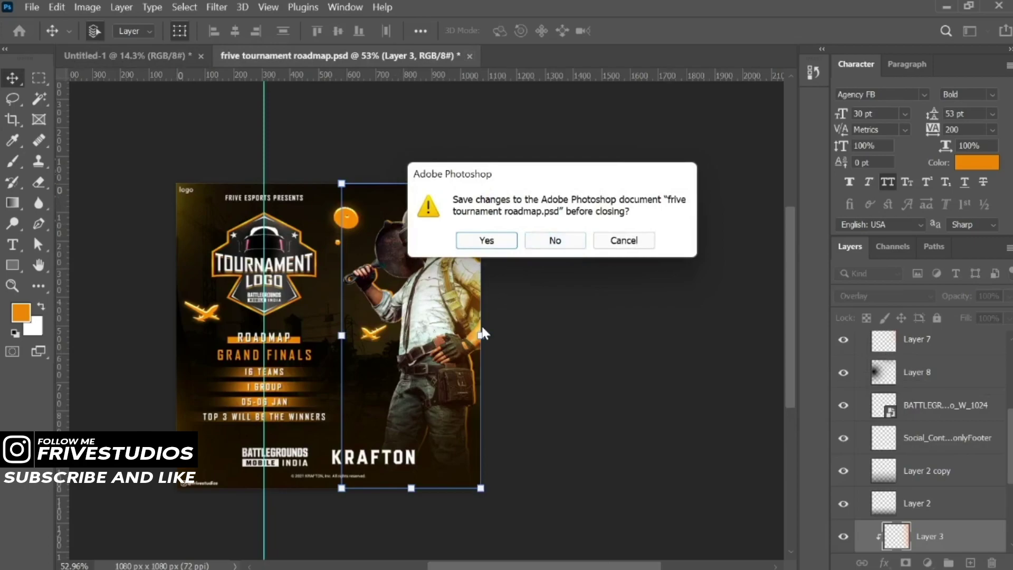
key(n)
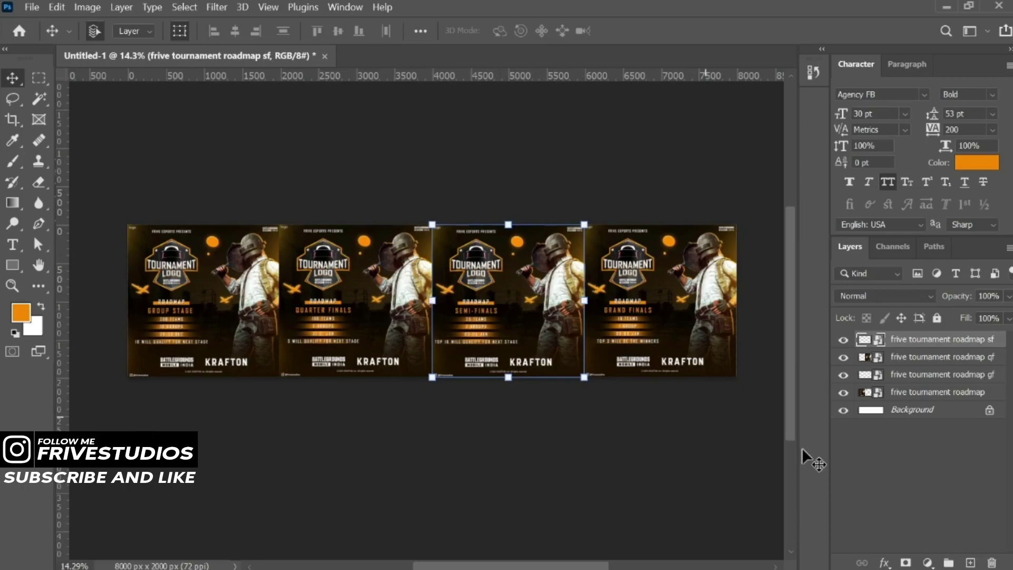
click(971, 562)
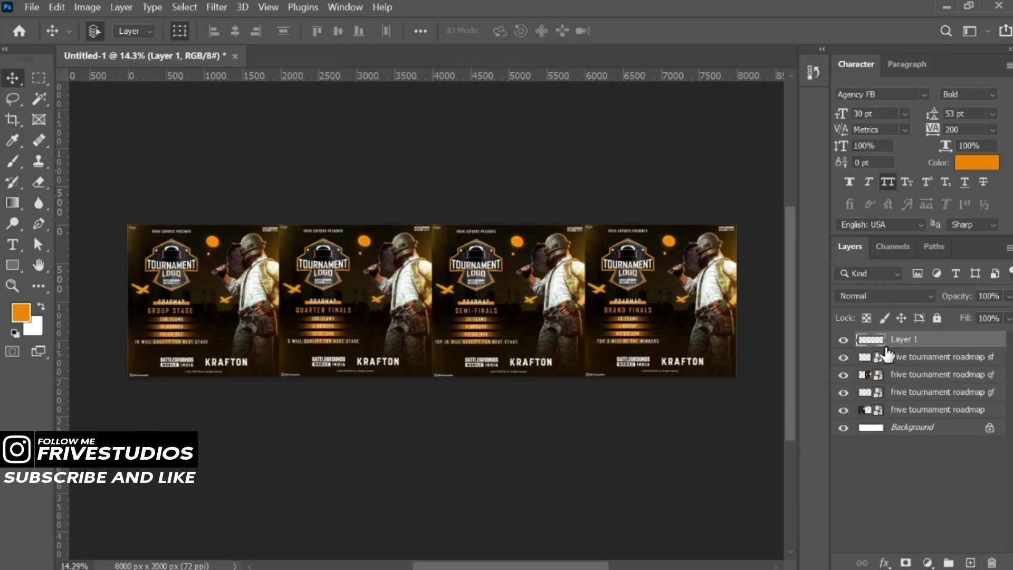
click(41, 224)
- Draw a curved Shape-mode pen path from the GROUP STAGE poster across the QUARTER FINALS poster
click(102, 219)
scroll(221, 354, up, 3)
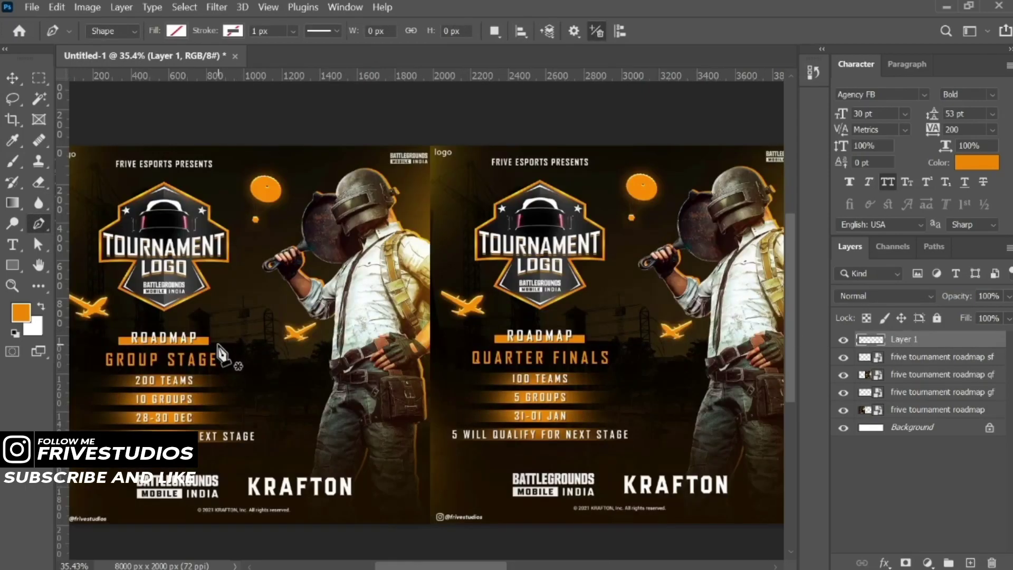
click(219, 343)
drag(322, 332, 353, 311)
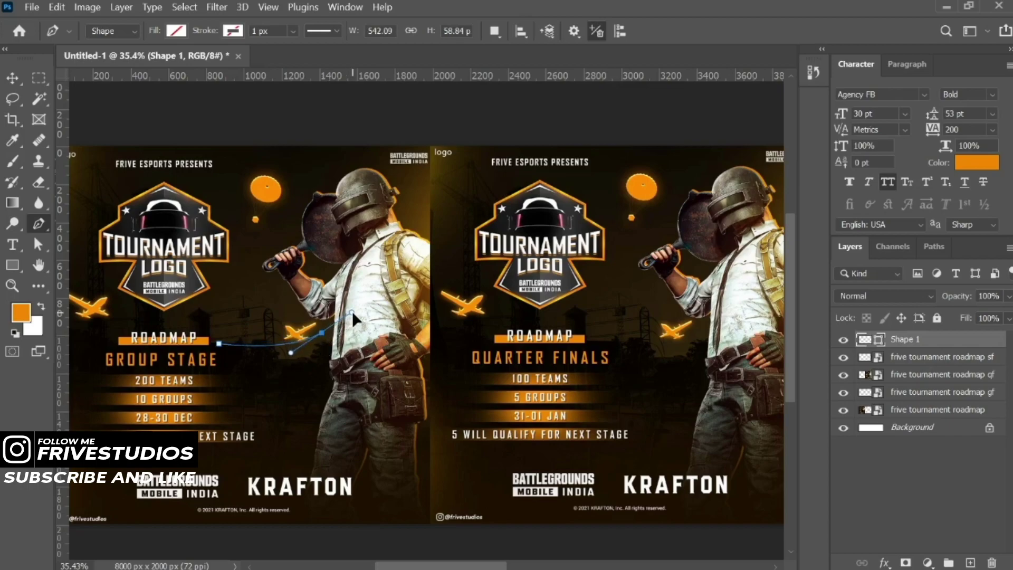
drag(459, 322, 471, 331)
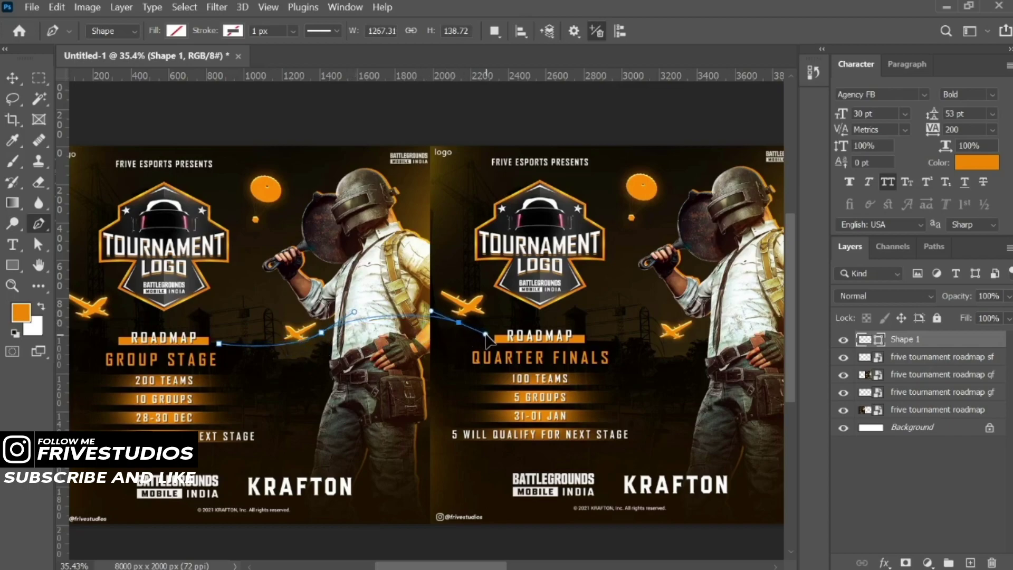
drag(550, 354, 194, 357)
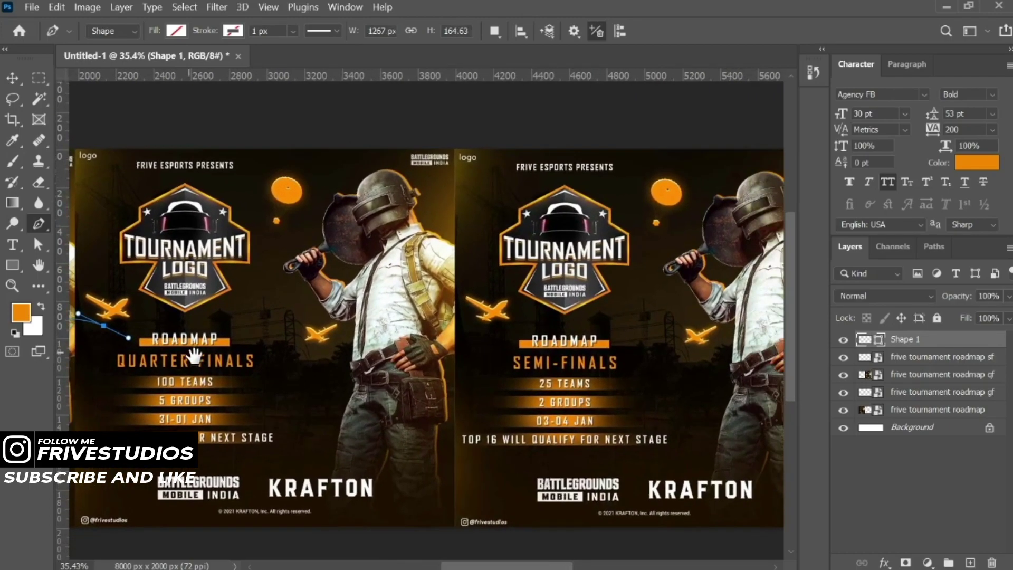
mouse_move(276, 334)
mouse_down()
mouse_move(303, 324)
mouse_move(346, 340)
mouse_up()
key(ctrl+z)
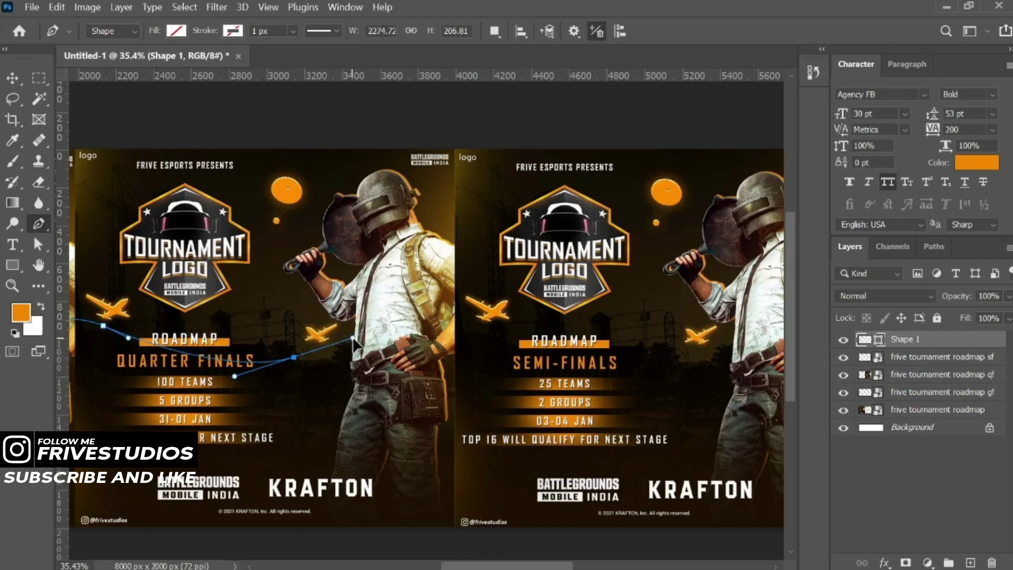
drag(415, 332, 444, 342)
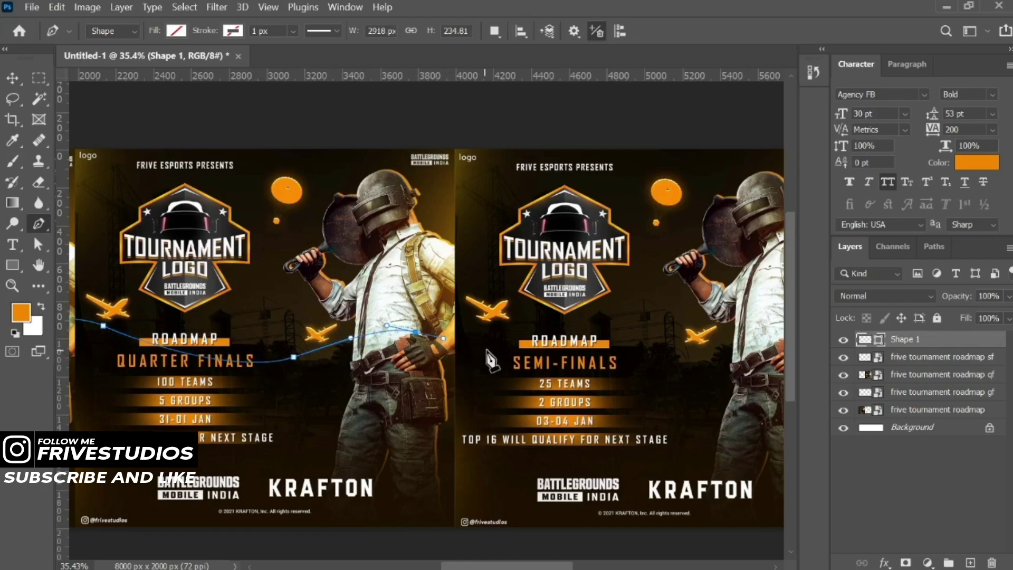
drag(490, 341, 544, 364)
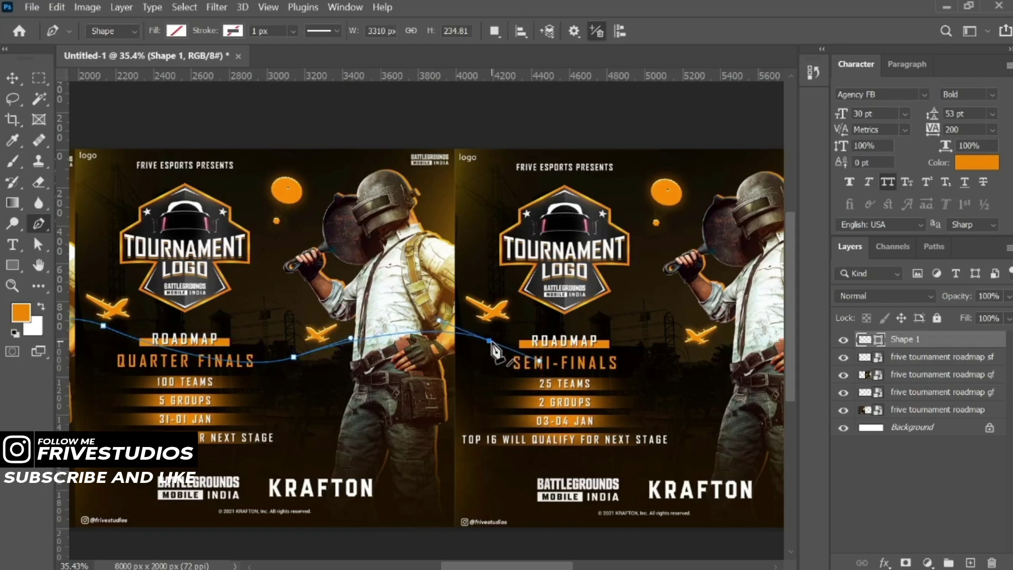
- Continue the curved path across the SEMI-FINALS soldier to the GRAND FINALS title
drag(247, 389, 323, 368)
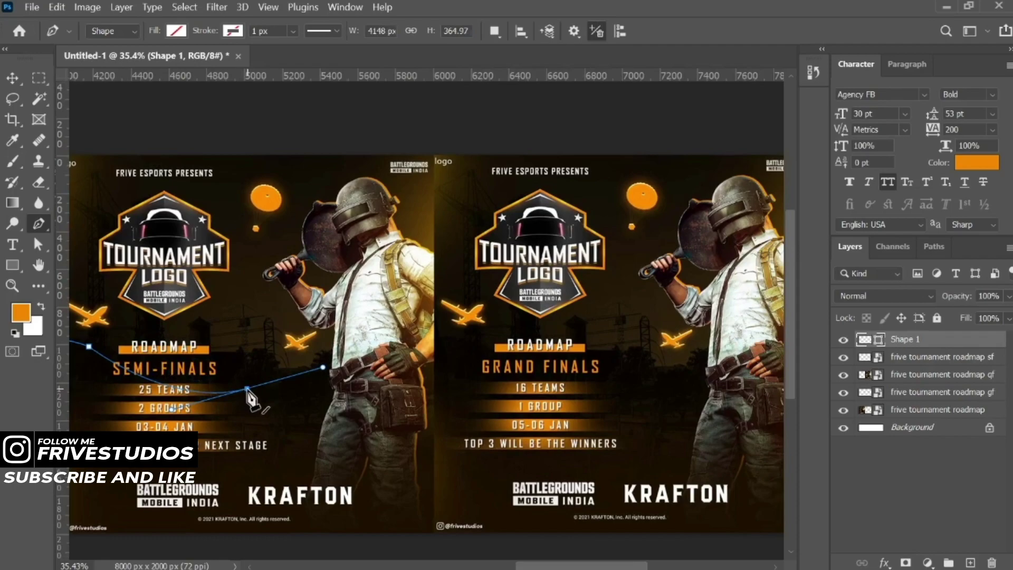
drag(451, 356, 491, 375)
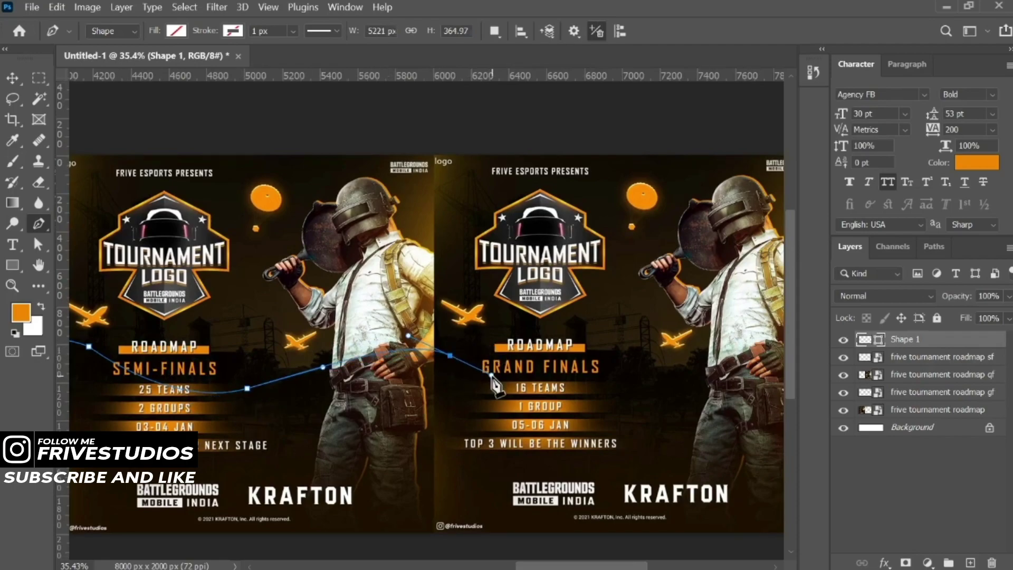
drag(482, 370, 491, 372)
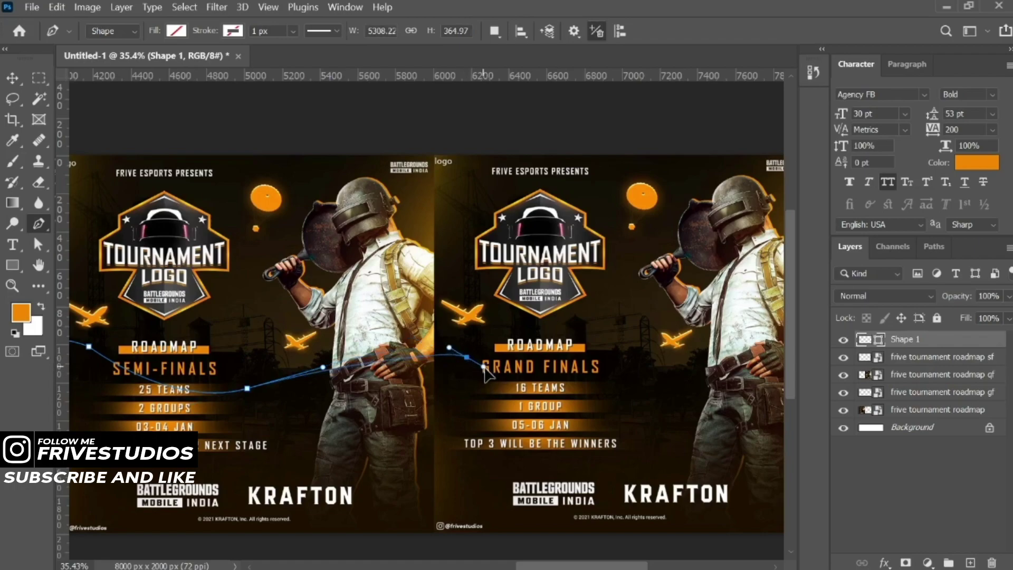
drag(537, 347, 273, 343)
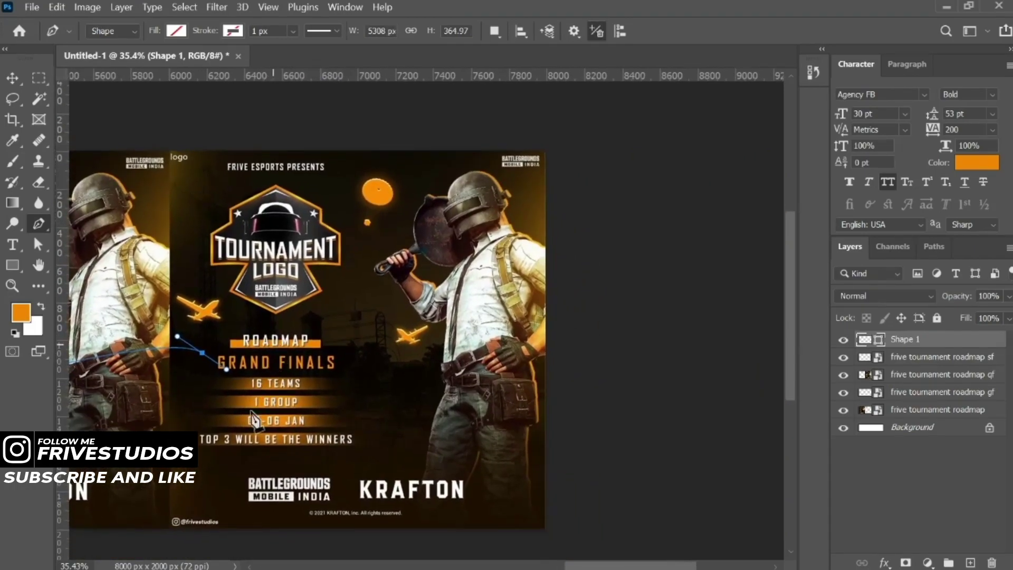
drag(354, 374, 423, 381)
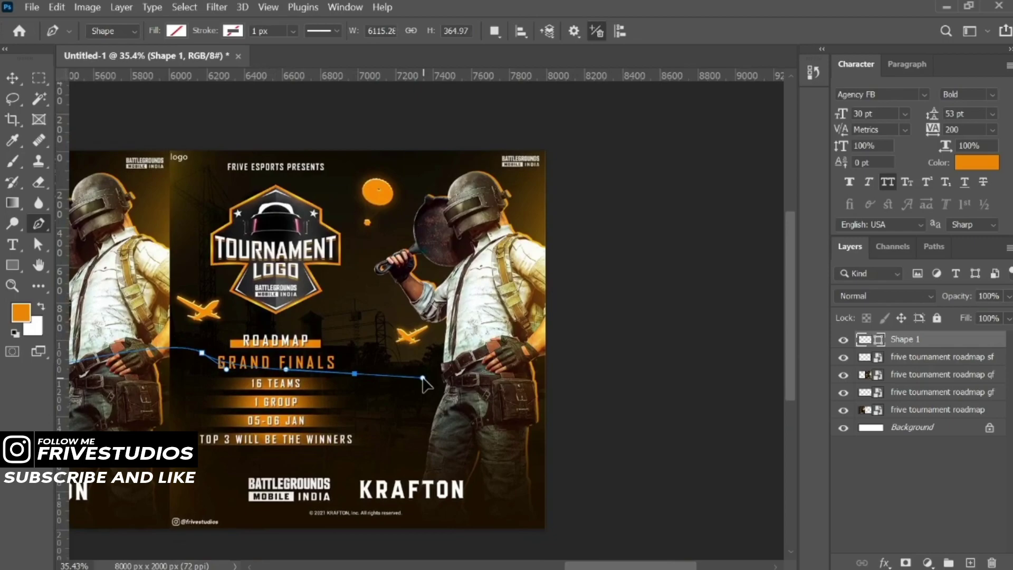
key(ctrl+z)
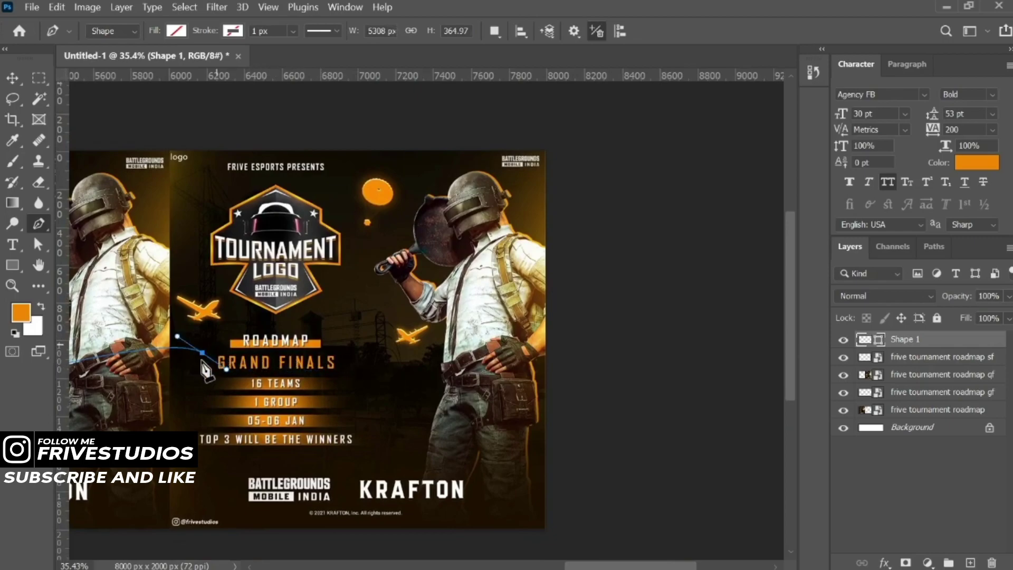
drag(246, 332, 568, 302)
- Give the path a white dotted stroke and thicken it to 7 px
scroll(571, 311, down, 1)
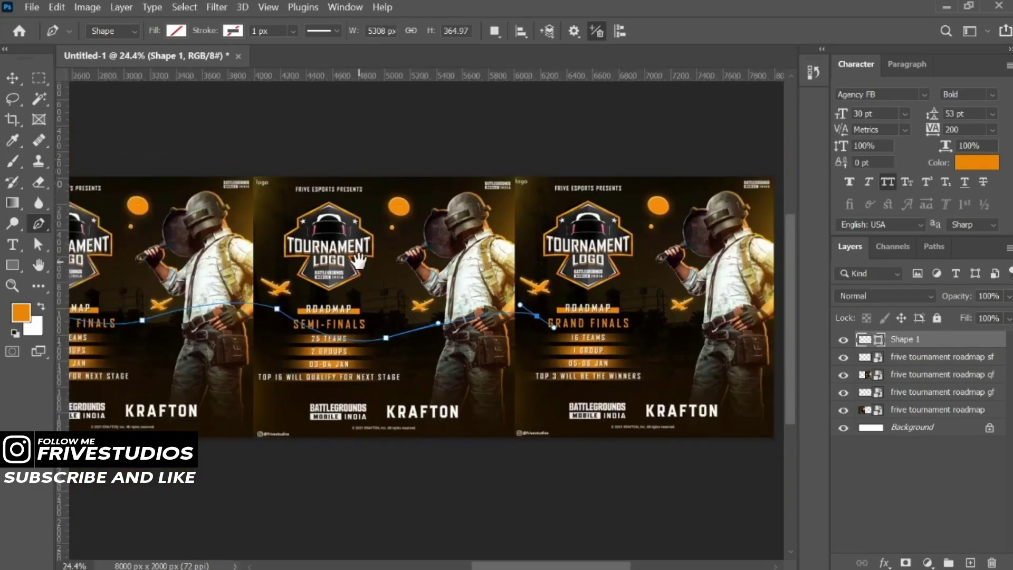
scroll(355, 260, down, 1)
scroll(390, 272, down, 1)
scroll(483, 280, down, 1)
drag(484, 280, 444, 285)
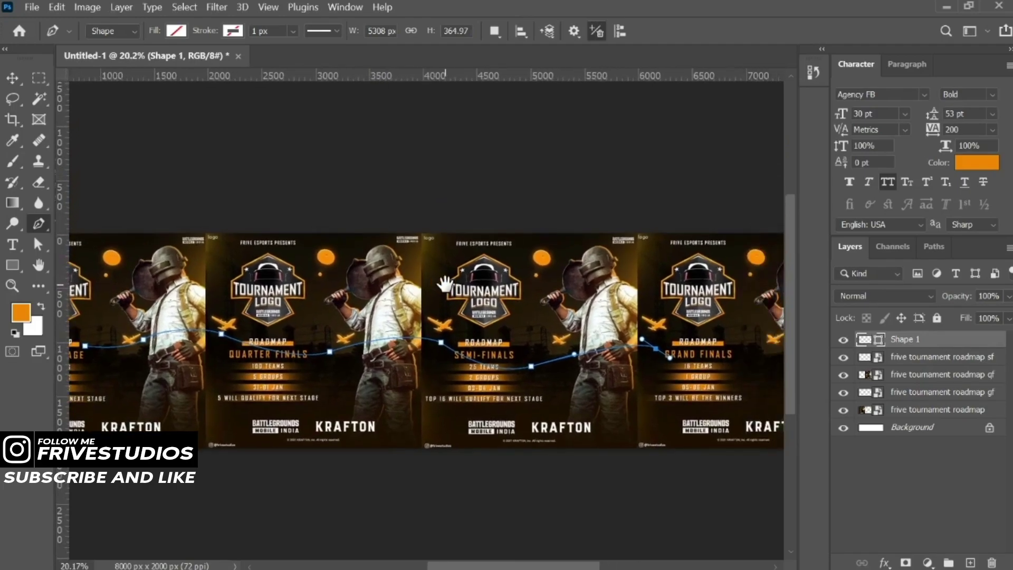
scroll(87, 347, up, 3)
scroll(87, 347, up, 2)
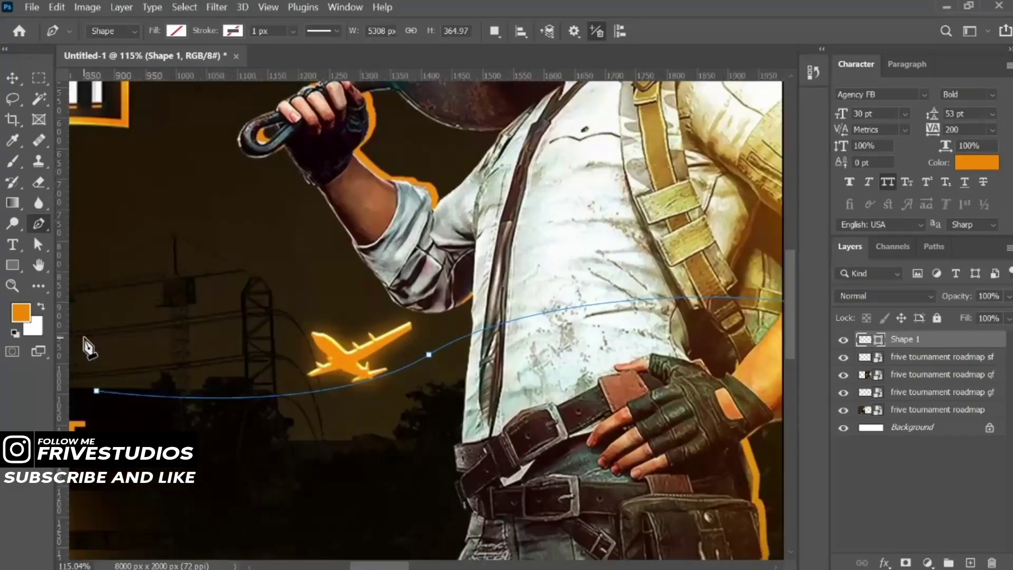
drag(126, 321, 253, 248)
scroll(256, 258, up, 2)
click(325, 31)
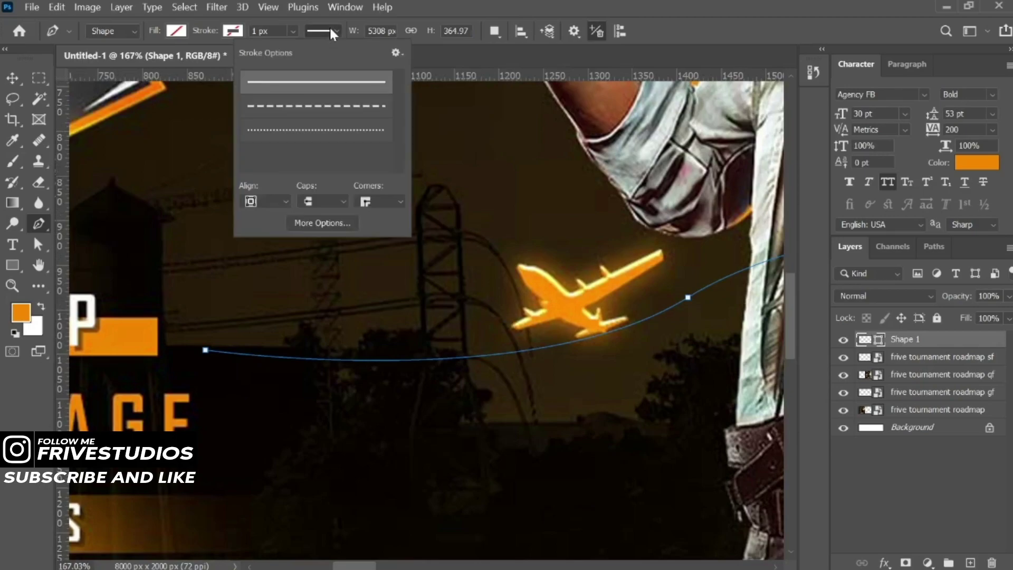
click(293, 138)
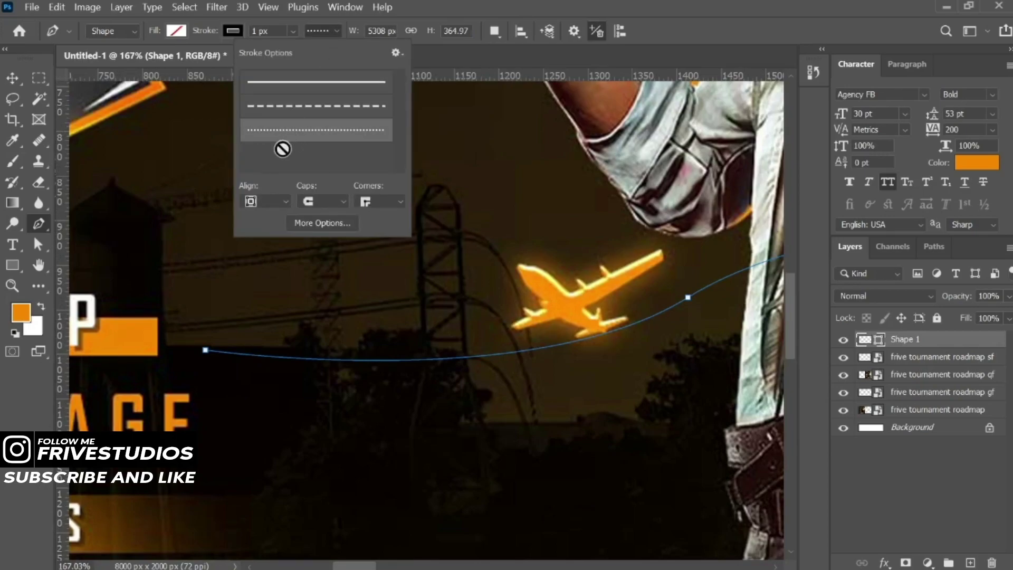
click(233, 30)
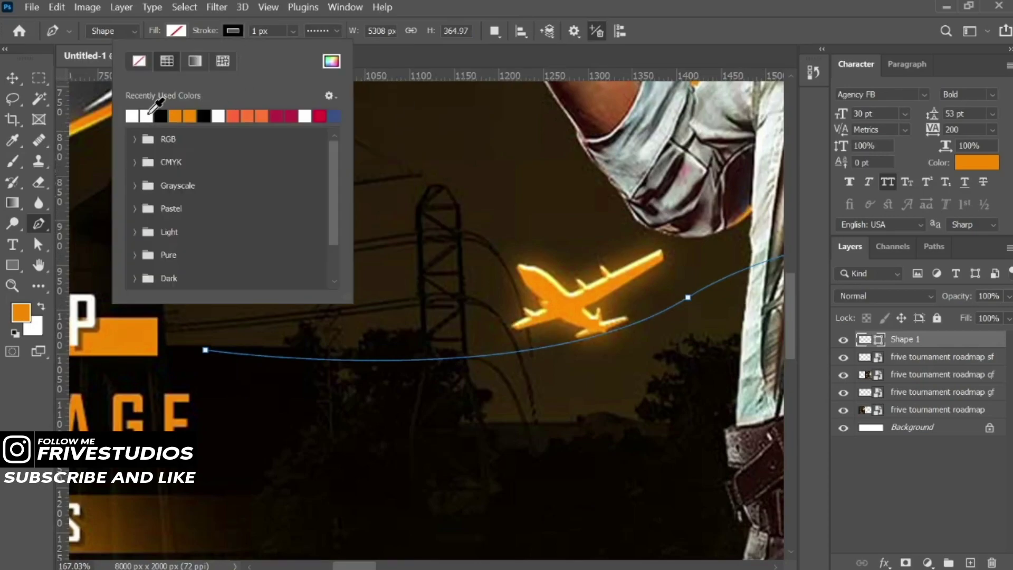
click(204, 38)
drag(213, 32, 215, 32)
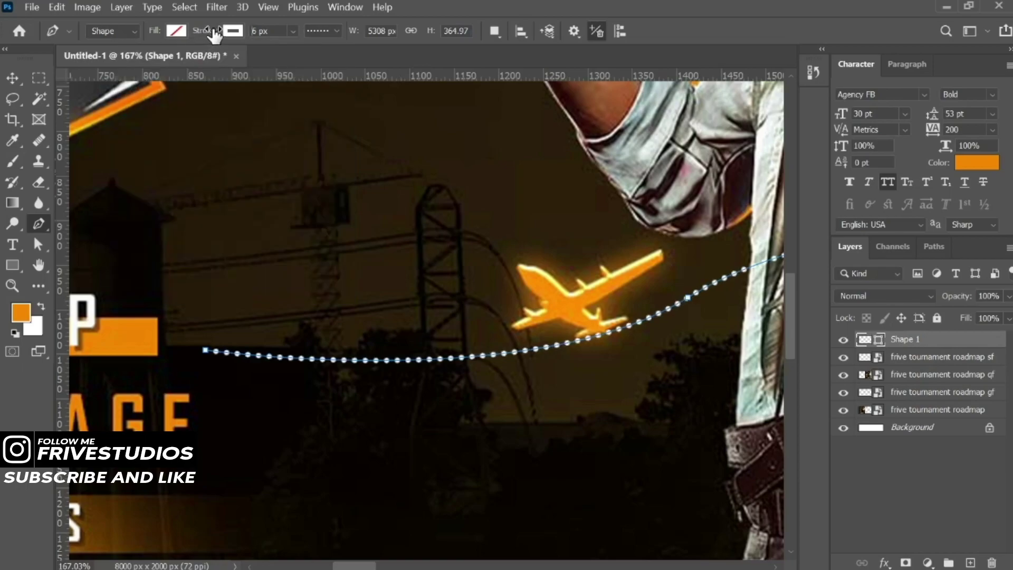
- Switch the path to a dashed stroke at 6 px and zoom out to show all four posters
click(306, 30)
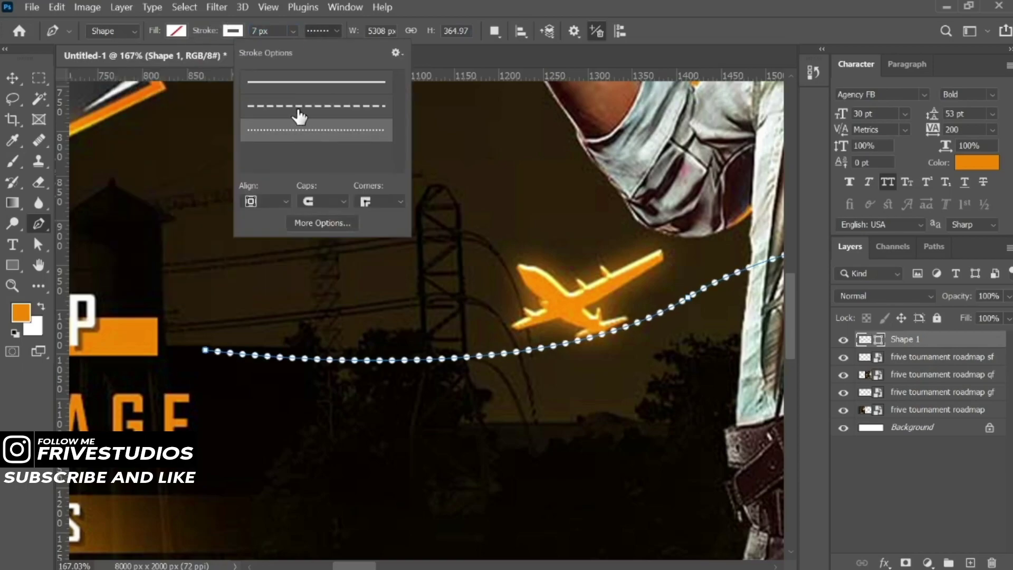
click(300, 106)
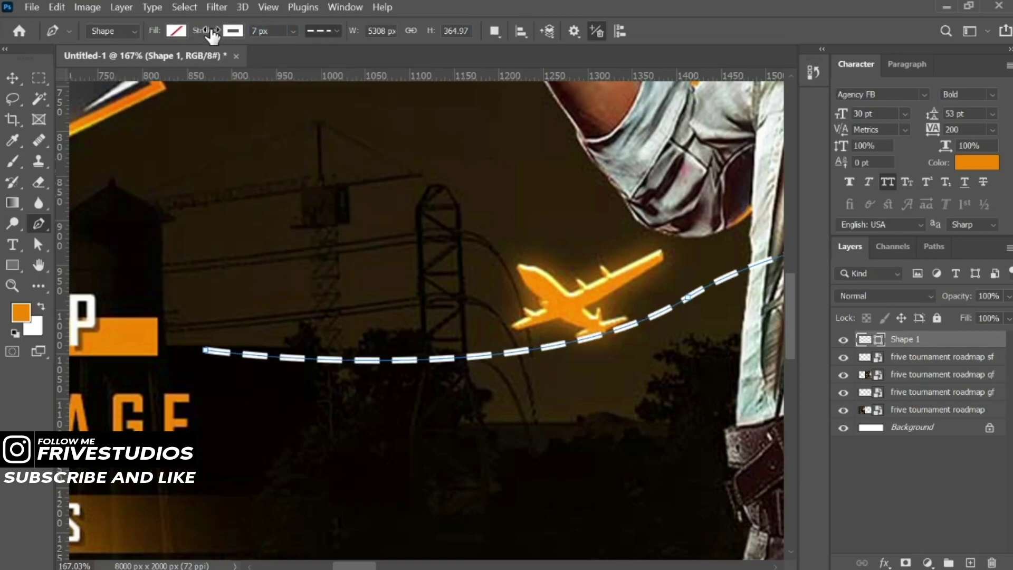
drag(212, 31, 210, 32)
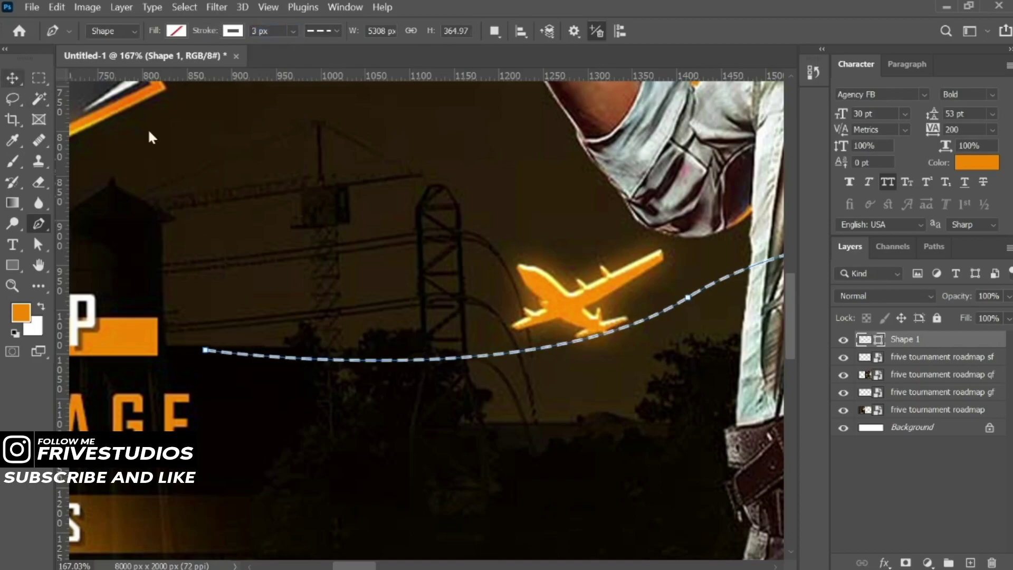
scroll(362, 285, down, 3)
scroll(359, 277, down, 2)
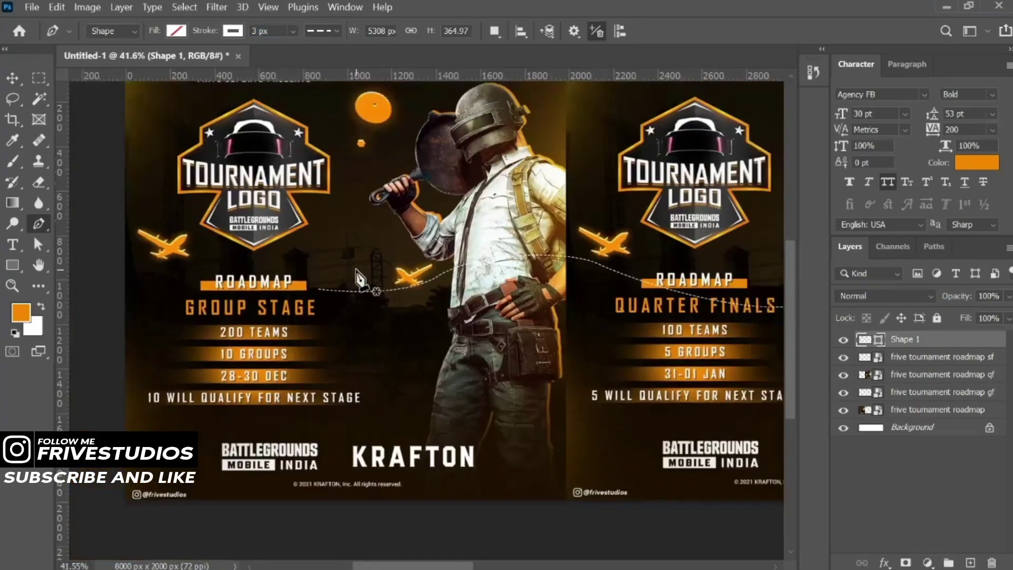
scroll(360, 278, down, 2)
scroll(462, 293, up, 1)
scroll(462, 293, up, 2)
scroll(461, 298, up, 1)
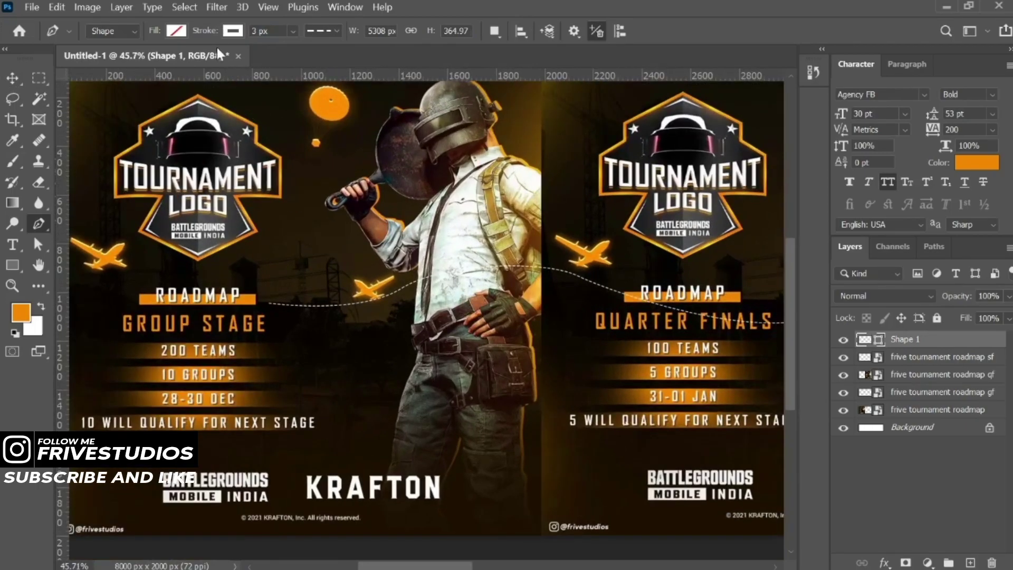
drag(214, 34, 218, 35)
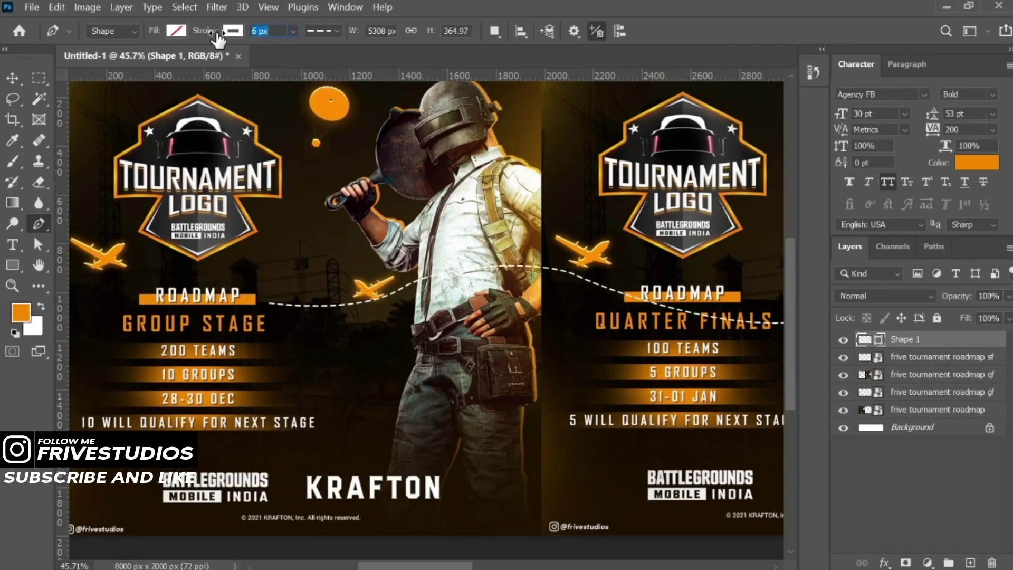
scroll(245, 292, down, 3)
scroll(245, 291, up, 2)
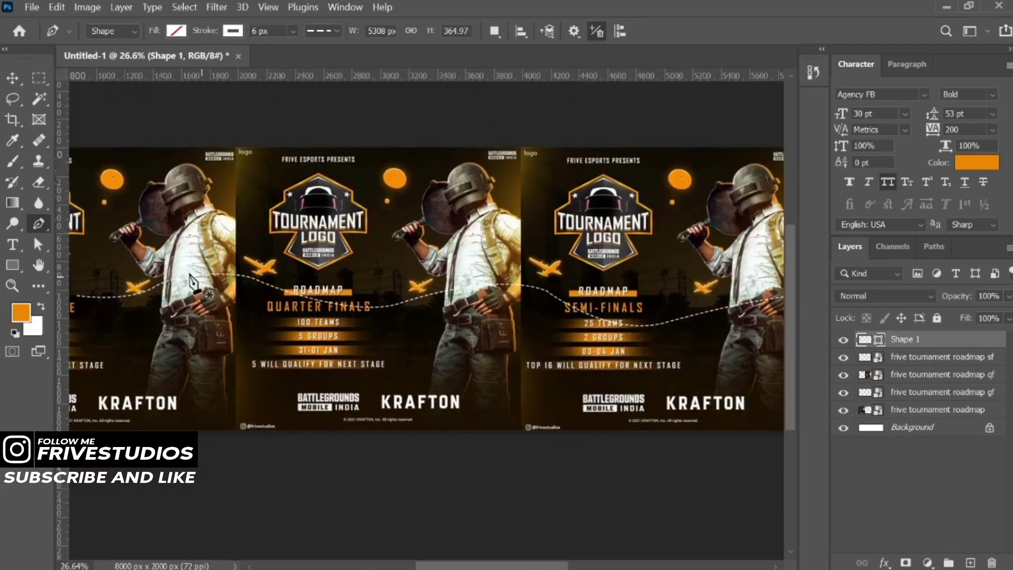
scroll(193, 284, down, 2)
drag(328, 355, 357, 312)
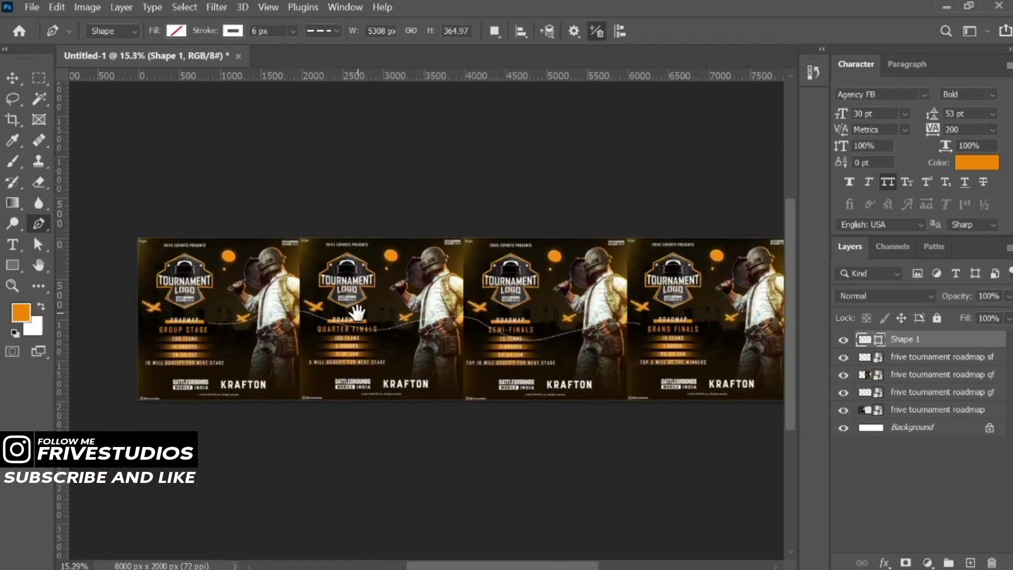
- Add a layer mask to the Shape 1 dashed path layer
key(v)
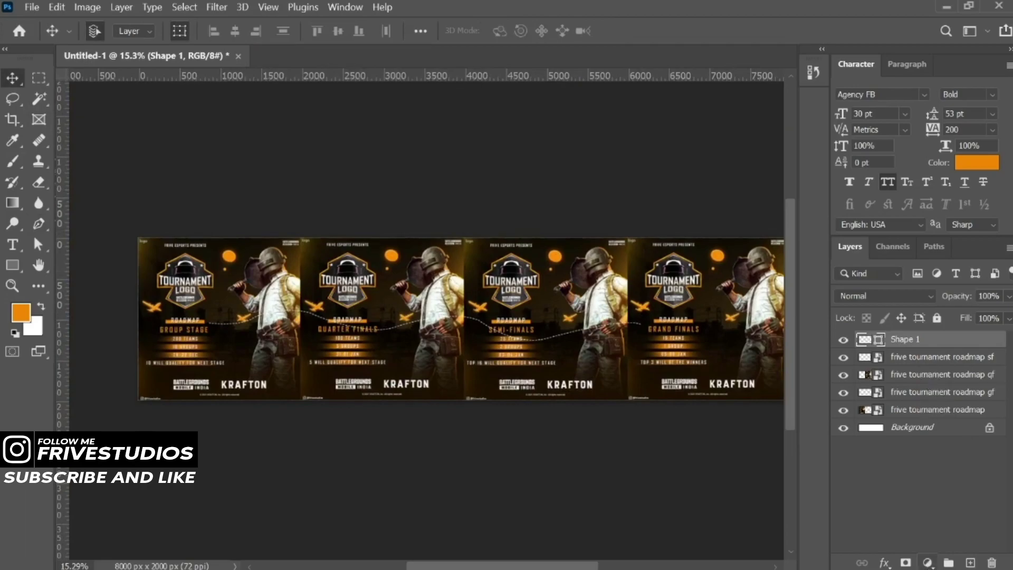
click(913, 566)
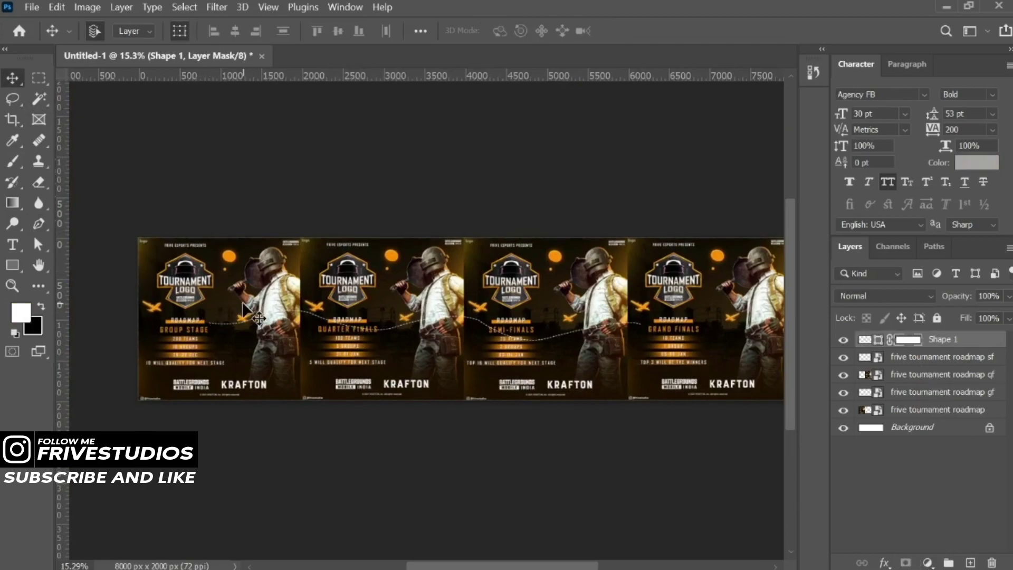
scroll(198, 414, up, 2)
scroll(227, 401, up, 2)
scroll(251, 389, up, 2)
scroll(316, 373, up, 2)
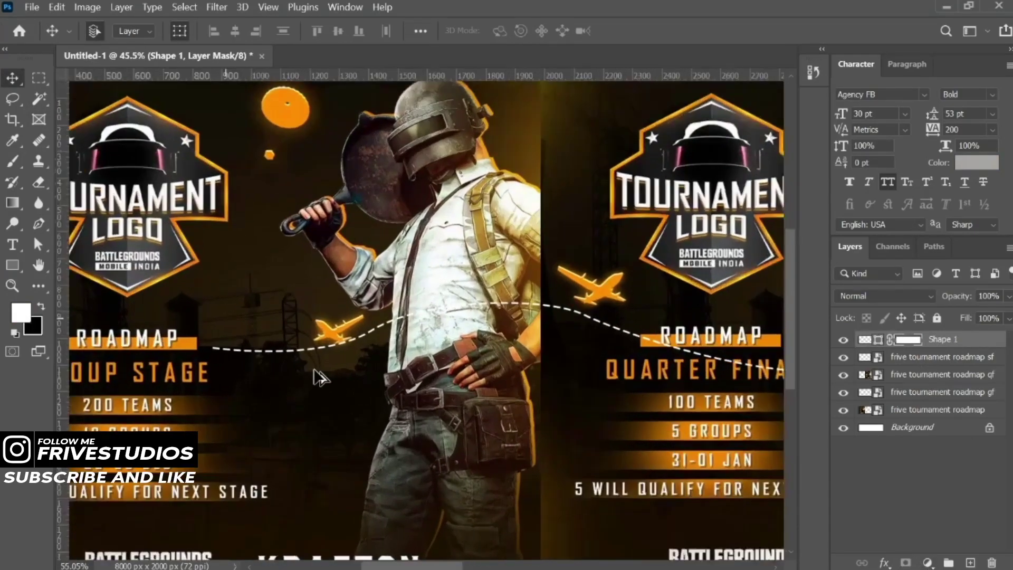
drag(341, 368, 179, 348)
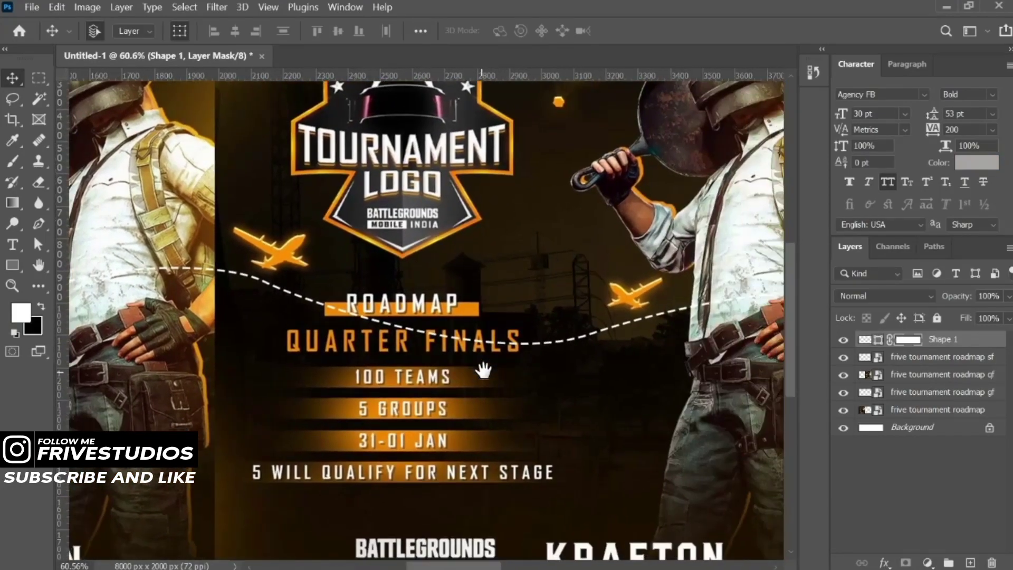
- Mask out the dashed path inside boxes over the Quarter Finals and Semi-Finals text
click(38, 78)
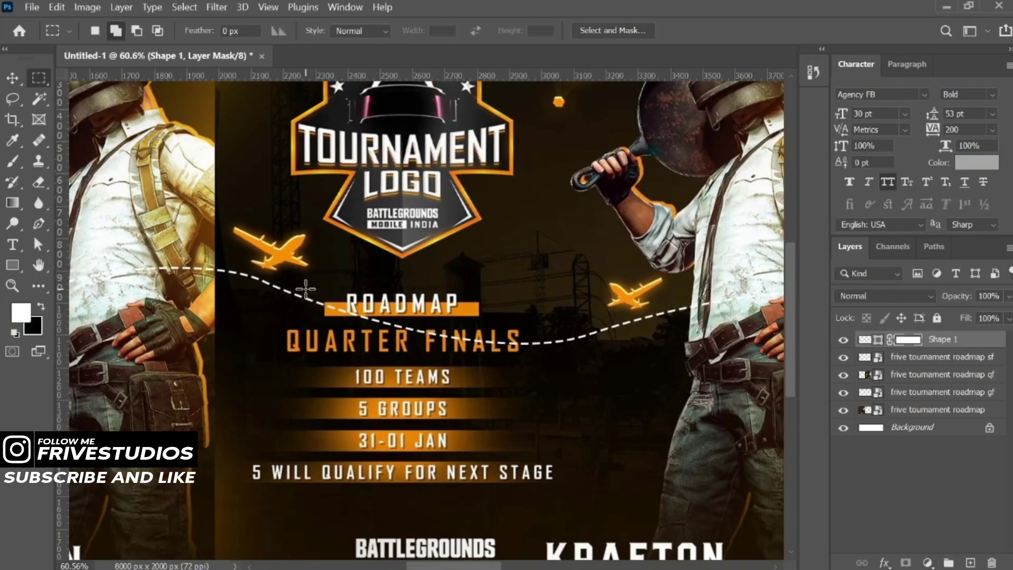
drag(306, 288, 534, 444)
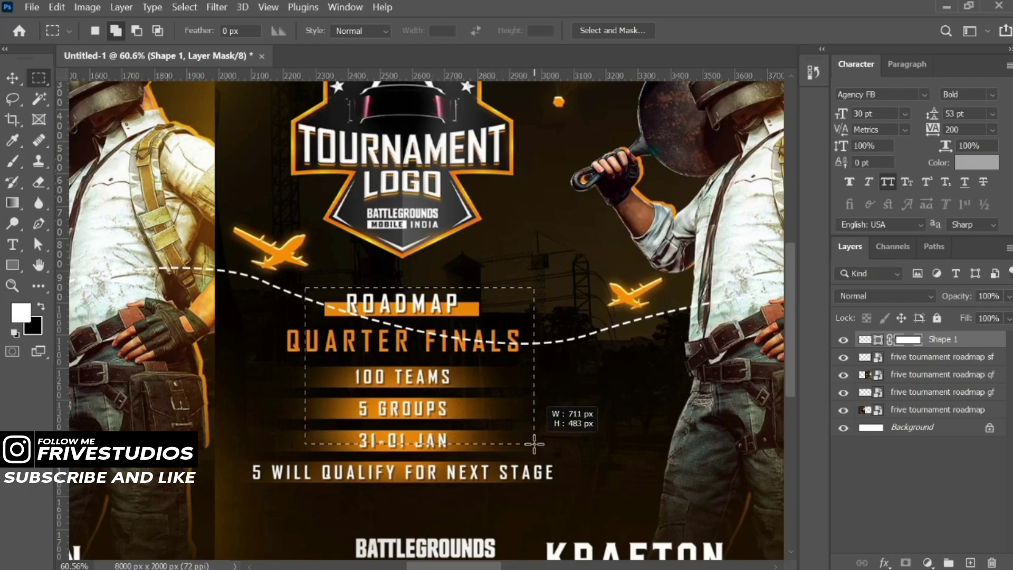
drag(605, 423, 310, 403)
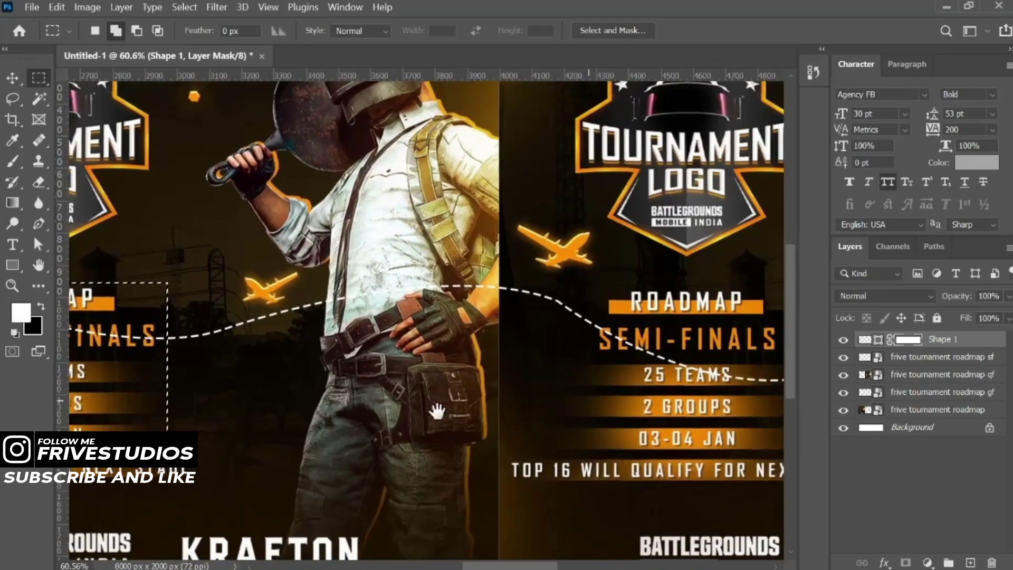
drag(436, 411, 238, 420)
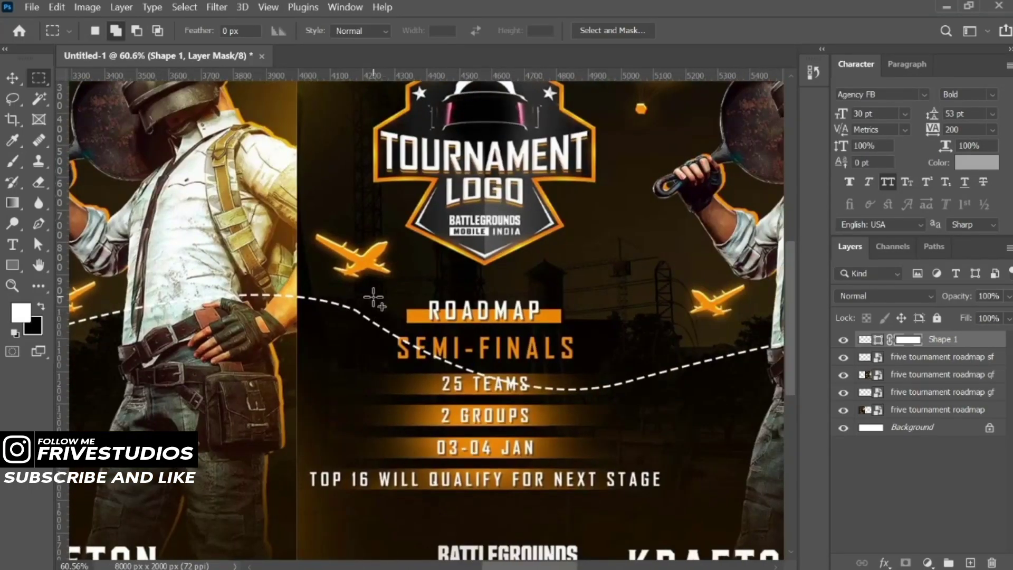
drag(368, 299, 609, 448)
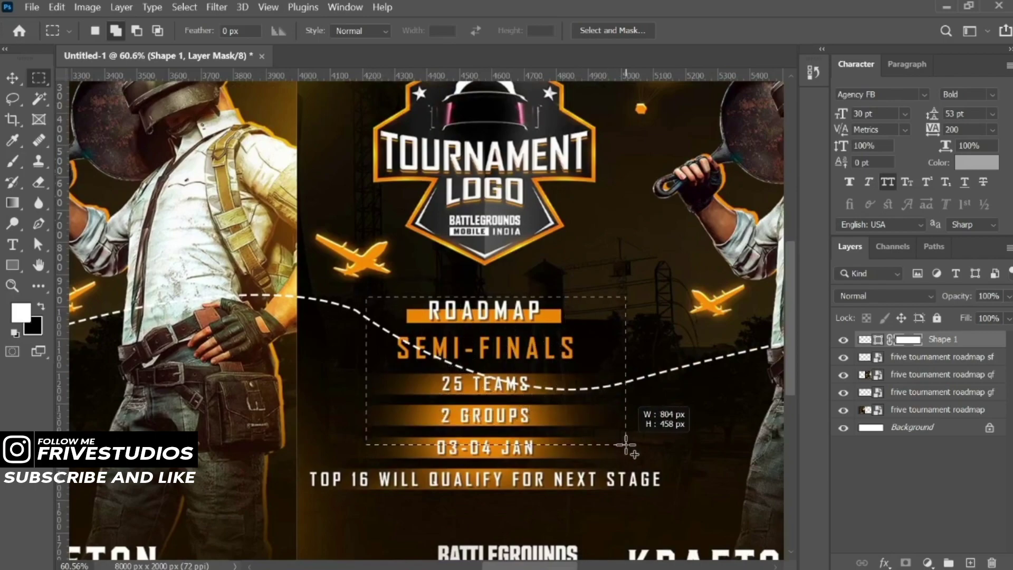
drag(609, 448, 629, 448)
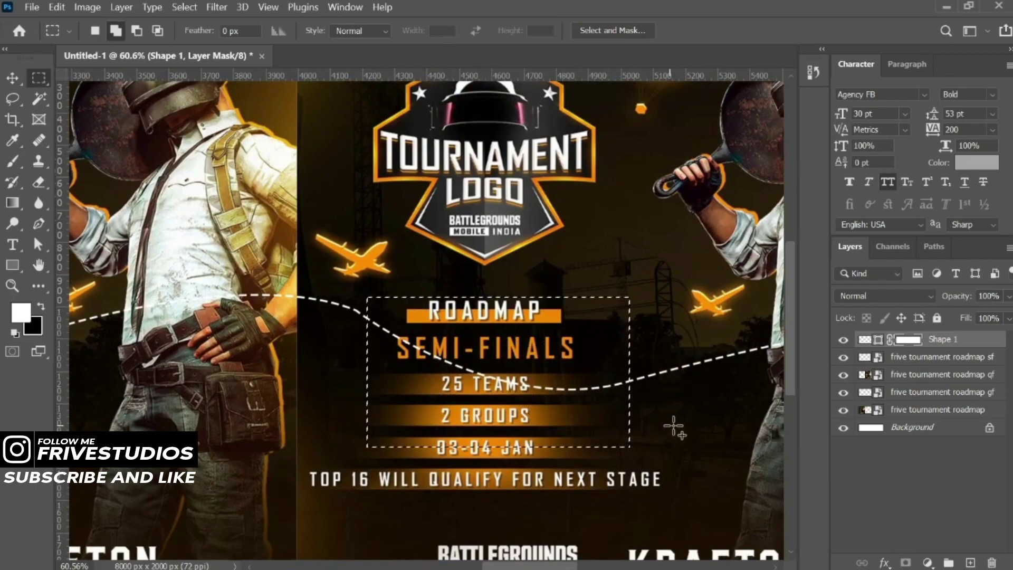
drag(510, 404, 58, 406)
mouse_move(525, 368)
mouse_down()
mouse_move(400, 380)
mouse_move(322, 430)
mouse_up()
scroll(401, 382, down, 5)
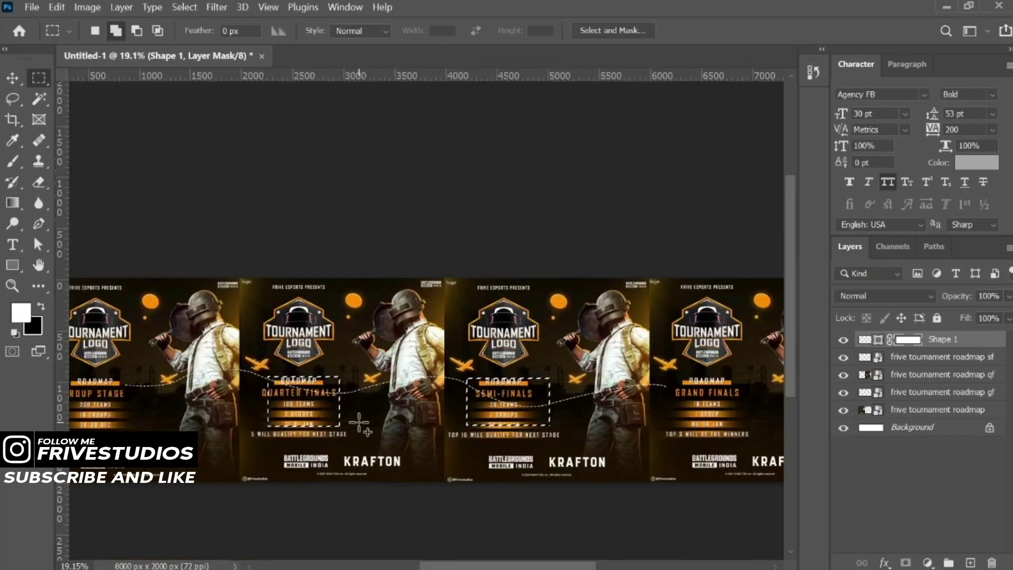
key(Delete)
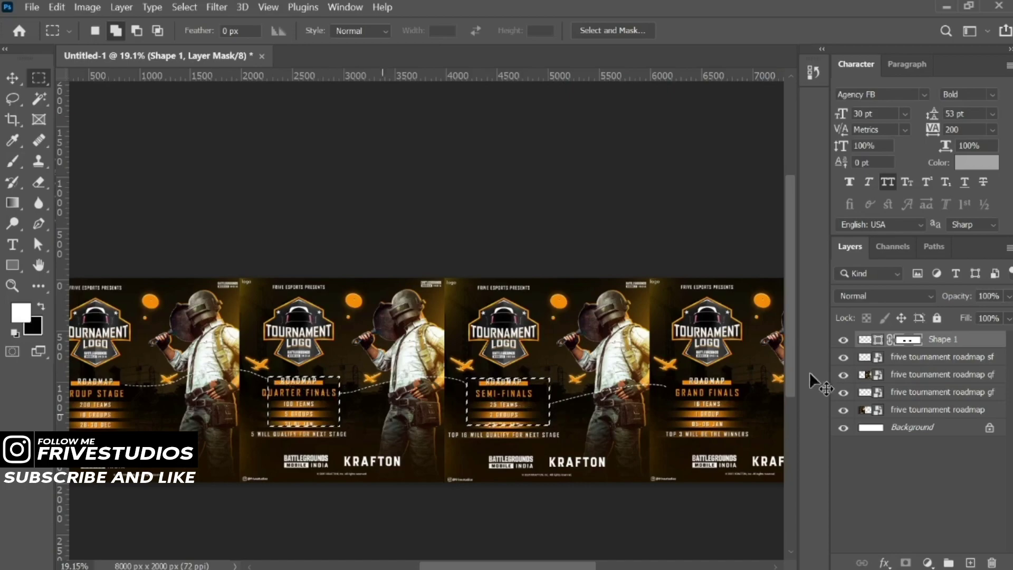
key(ctrl+d)
drag(257, 381, 340, 363)
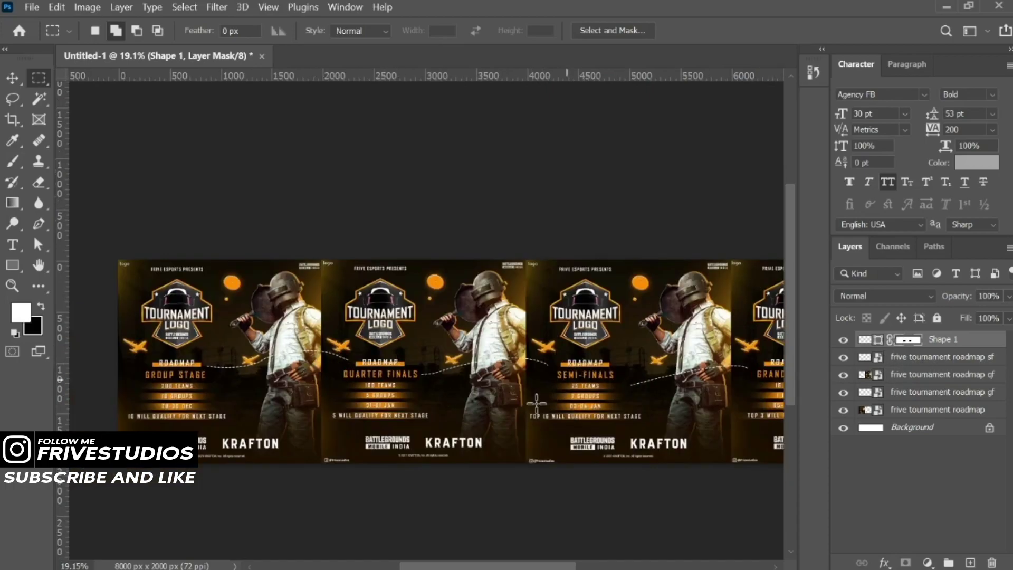
- Add a new empty layer above the dashed path's layer
key(v)
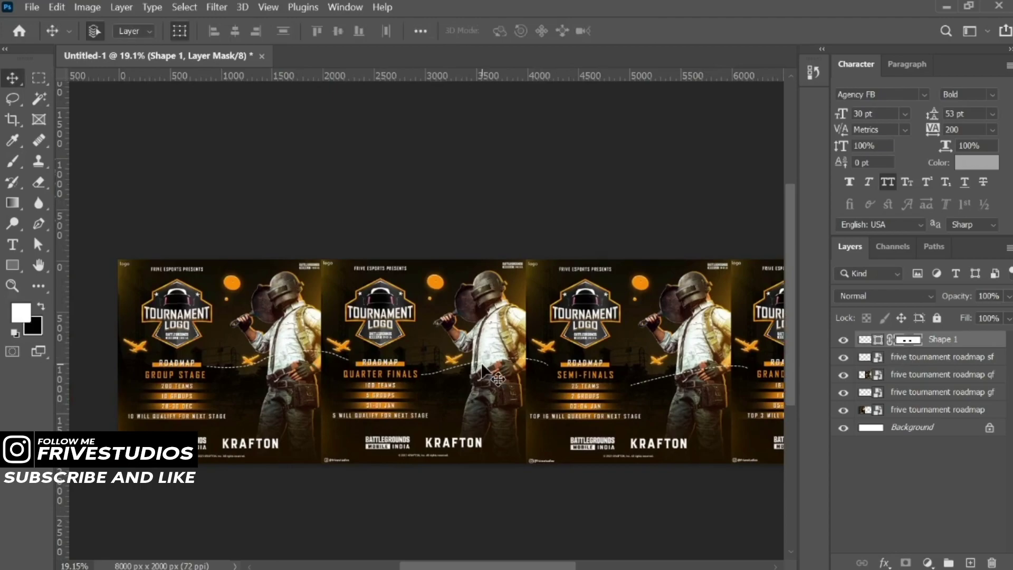
click(474, 217)
scroll(372, 404, up, 2)
scroll(348, 340, up, 2)
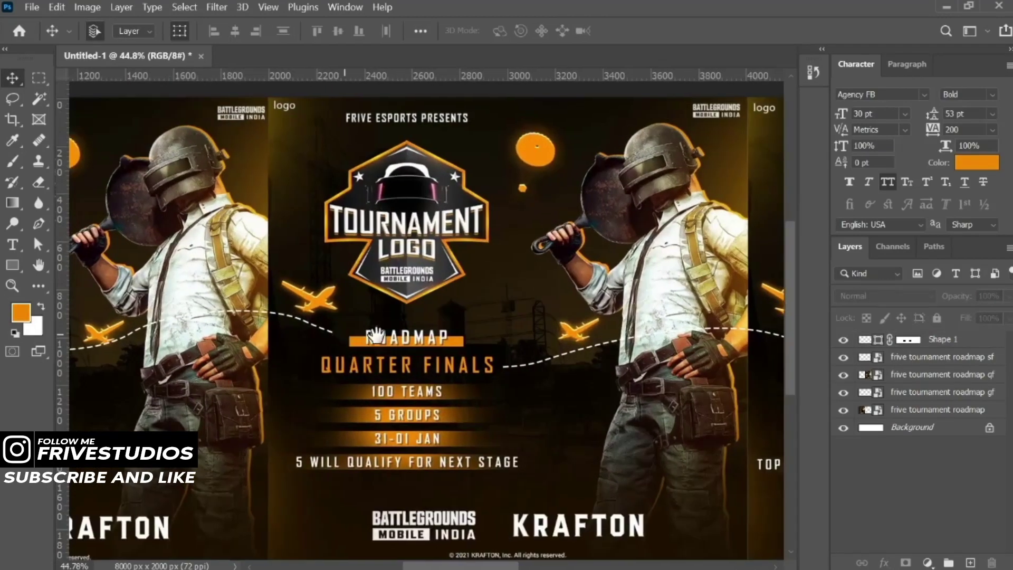
drag(348, 341, 404, 347)
click(942, 340)
click(970, 563)
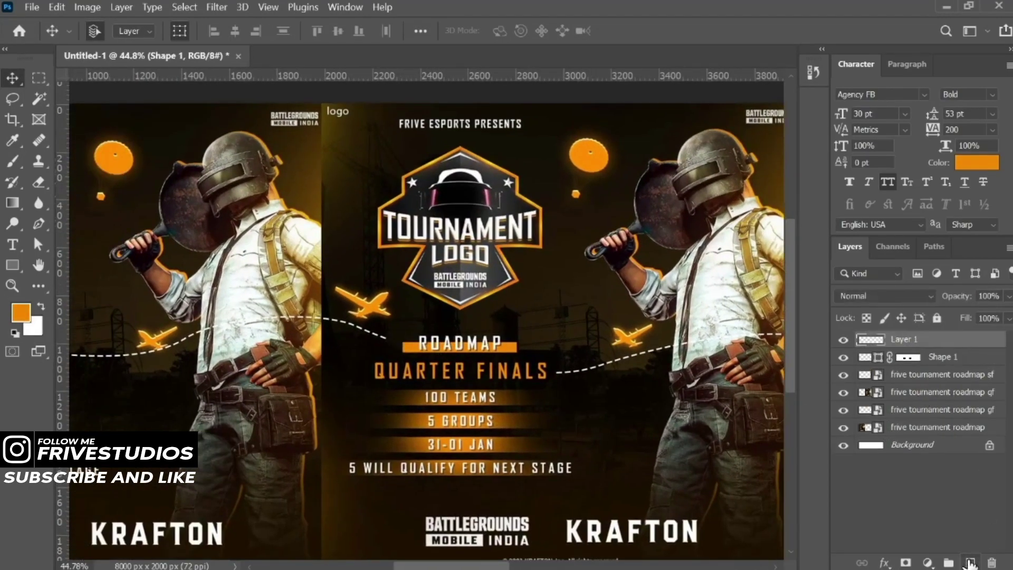
- Draw a three-point triangular arrowhead with the Pen tool at the line's end near ROADMAP
scroll(333, 327, up, 2)
scroll(333, 327, up, 2)
scroll(334, 327, up, 2)
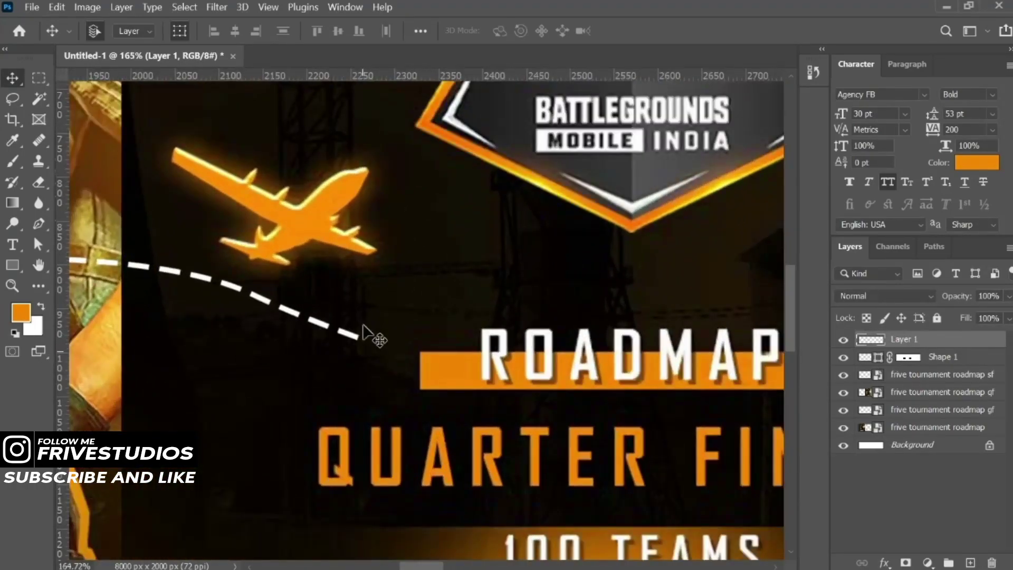
click(38, 223)
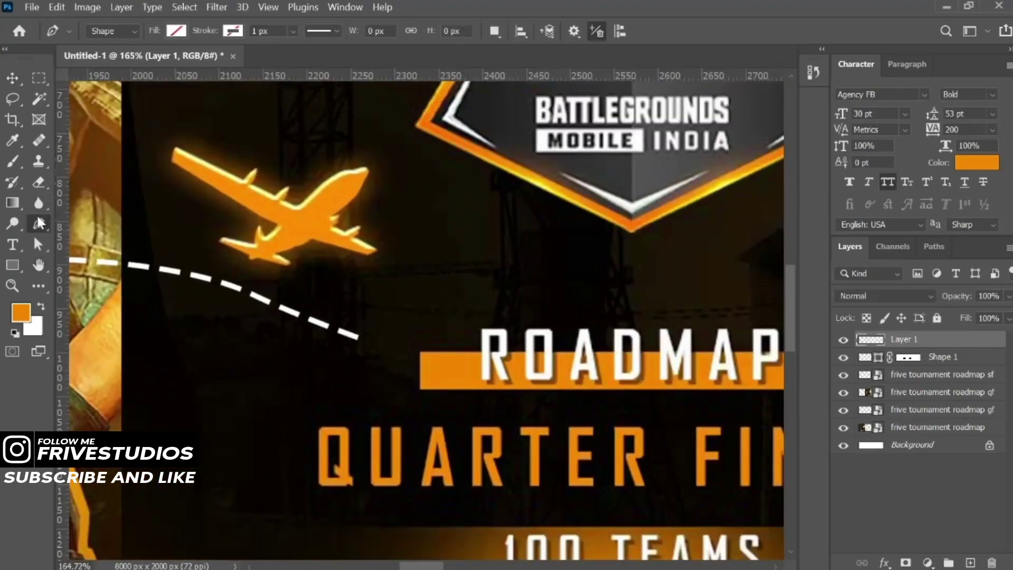
scroll(338, 351, up, 2)
scroll(343, 353, up, 2)
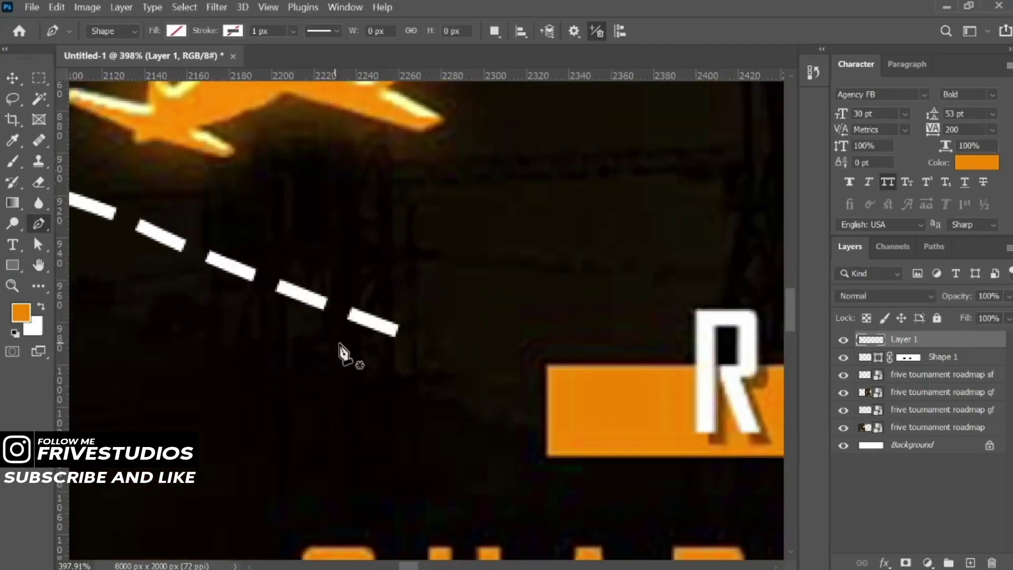
click(407, 315)
click(389, 352)
click(431, 353)
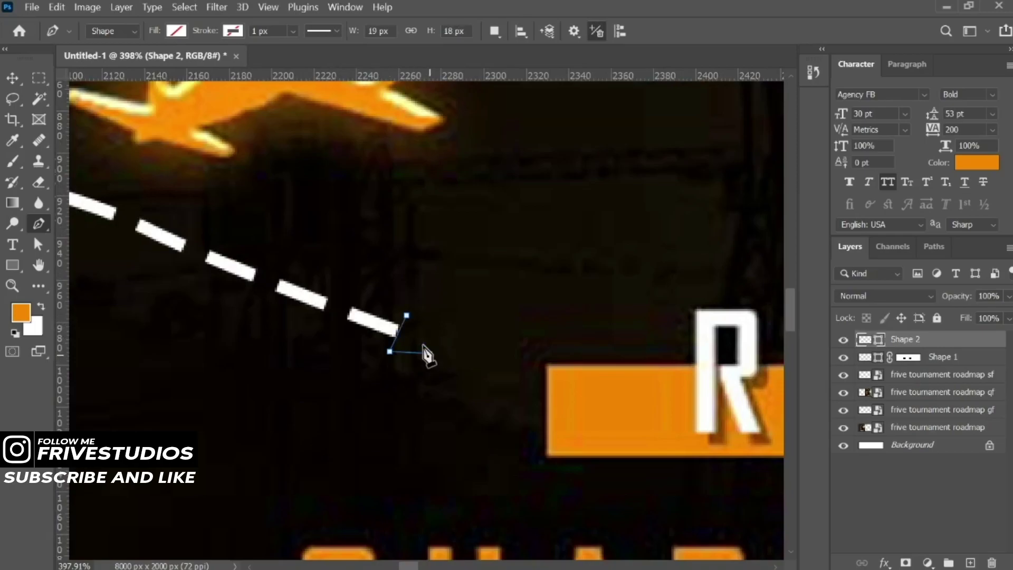
click(408, 316)
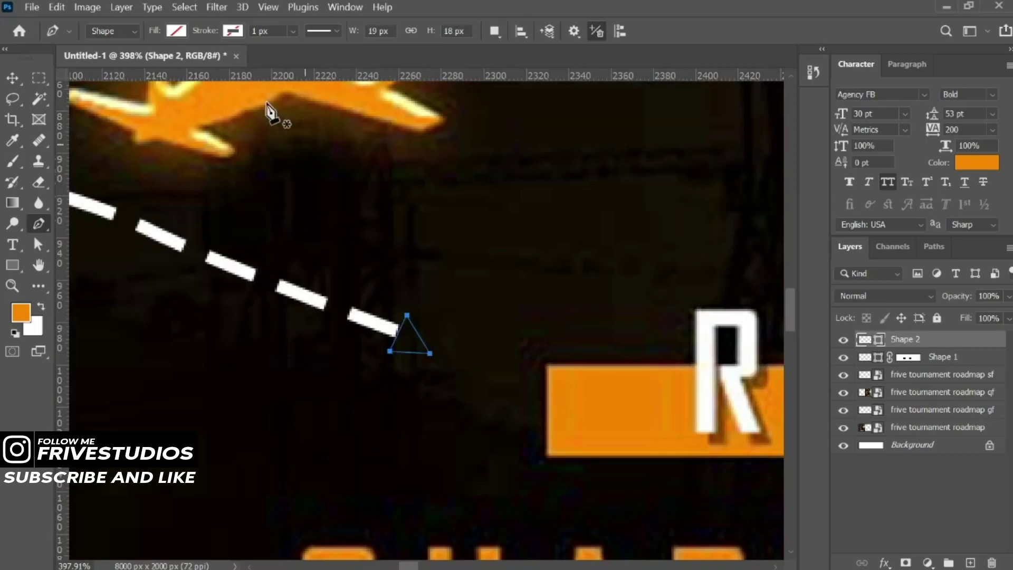
- Fill the arrowhead white and nudge it up one pixel
click(175, 31)
click(95, 112)
key(v)
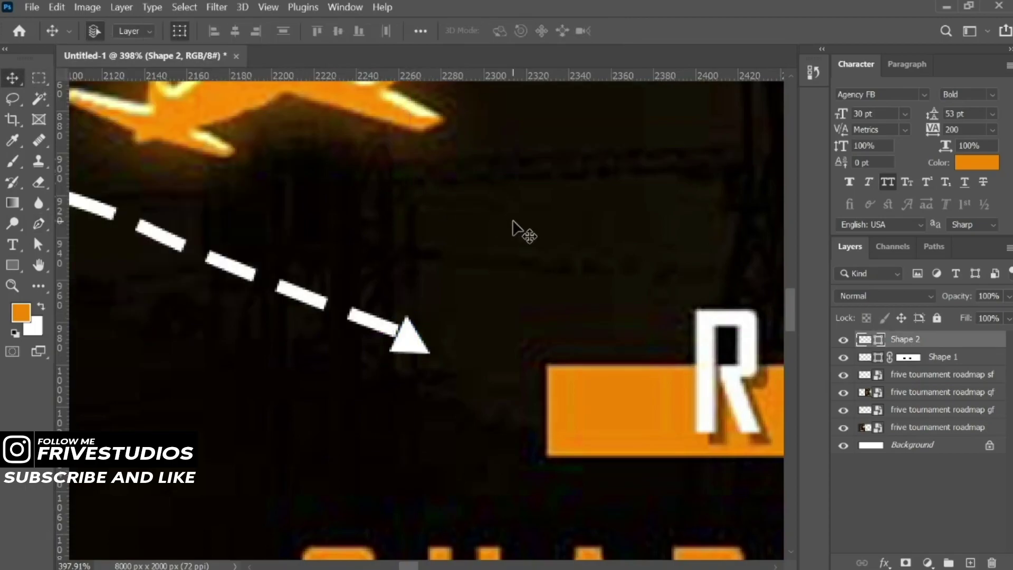
key(Up)
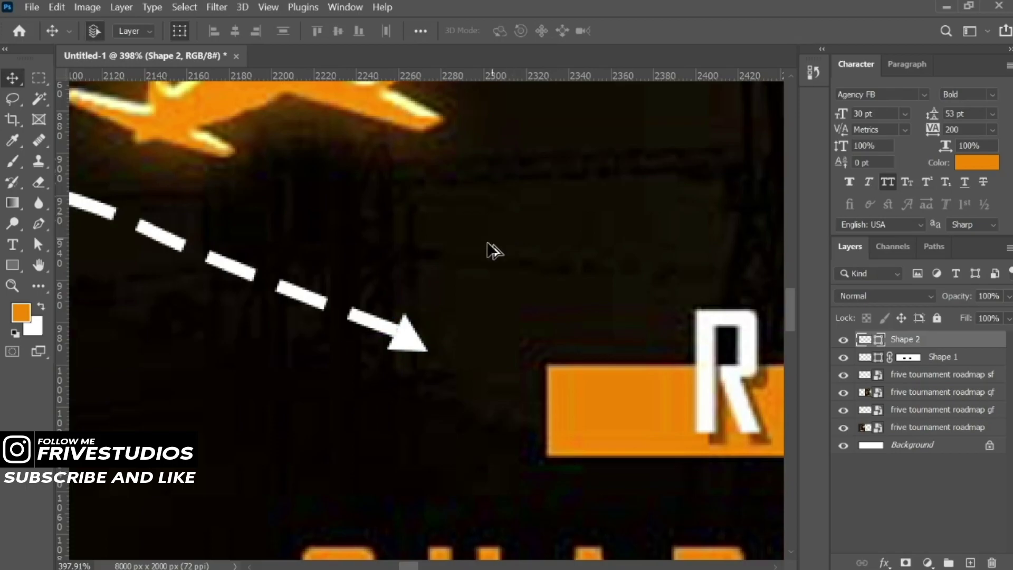
scroll(486, 249, down, 5)
scroll(486, 248, down, 5)
- Duplicate the arrowhead and move the copy to the next dashed line end
drag(533, 259, 329, 296)
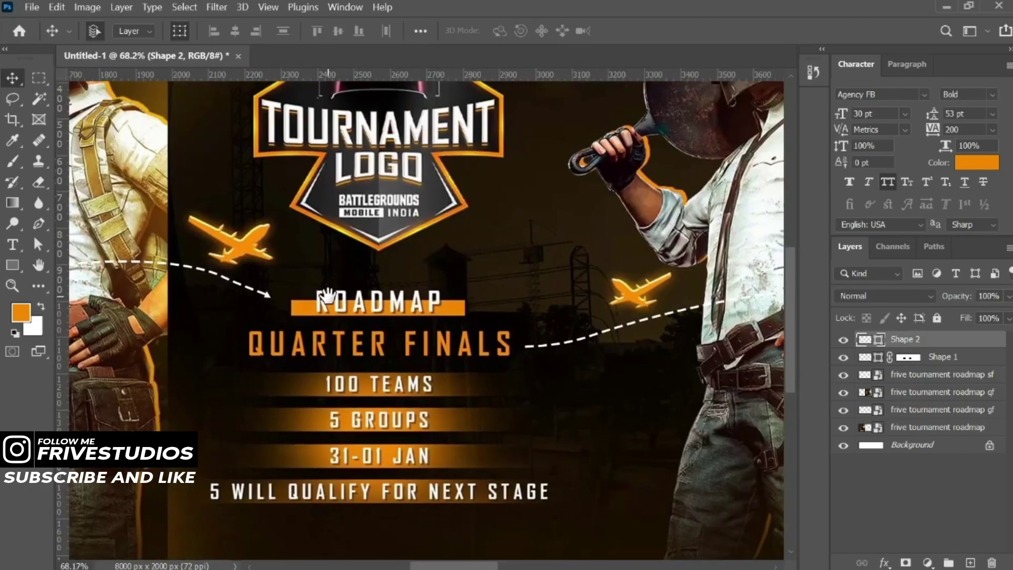
key(ctrl+j)
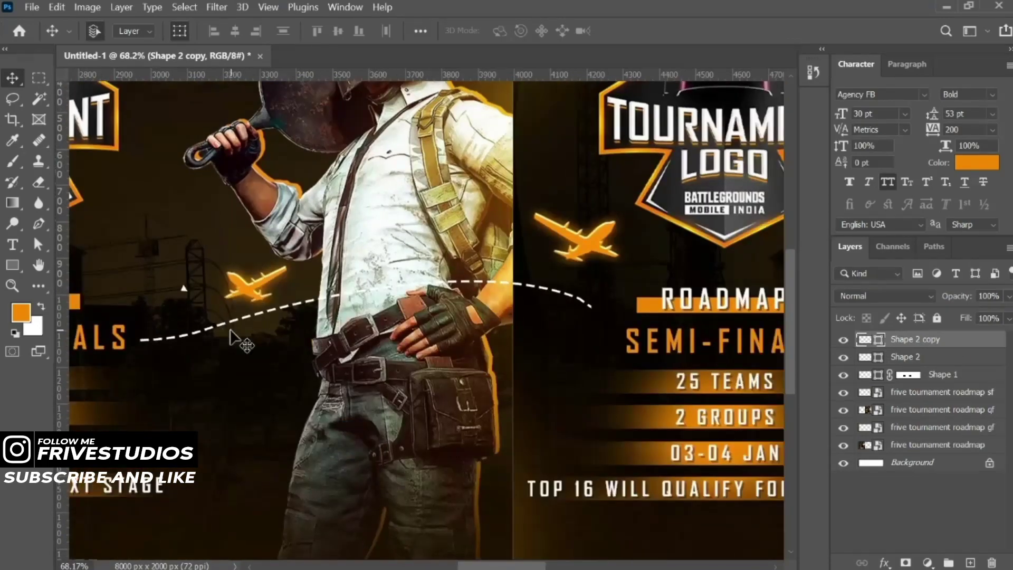
drag(419, 330, 433, 338)
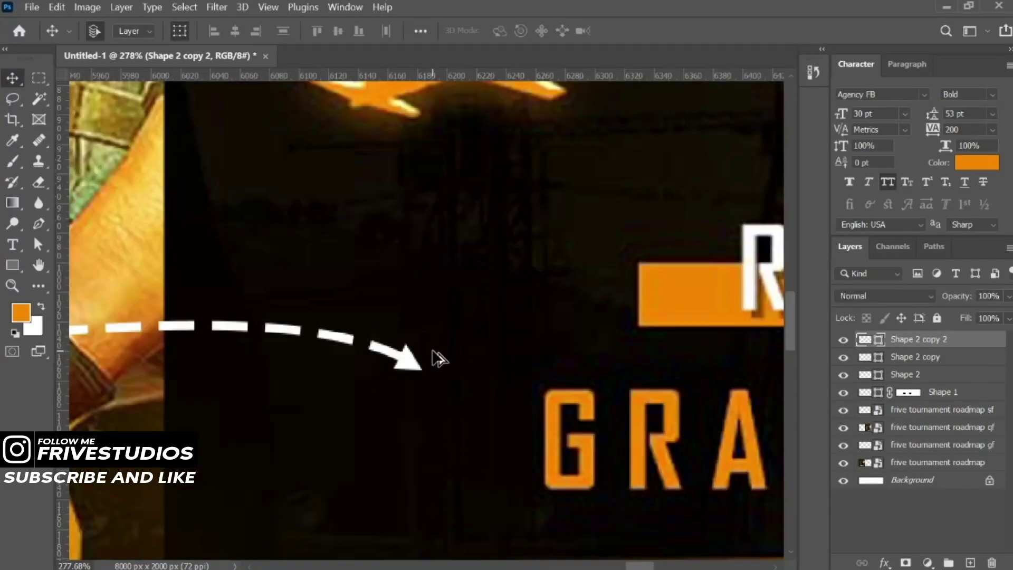
- Select the four arrow layers from Shape 2 copy 2 down to Shape 1
scroll(437, 357, down, 2)
scroll(438, 359, down, 3)
scroll(438, 359, down, 4)
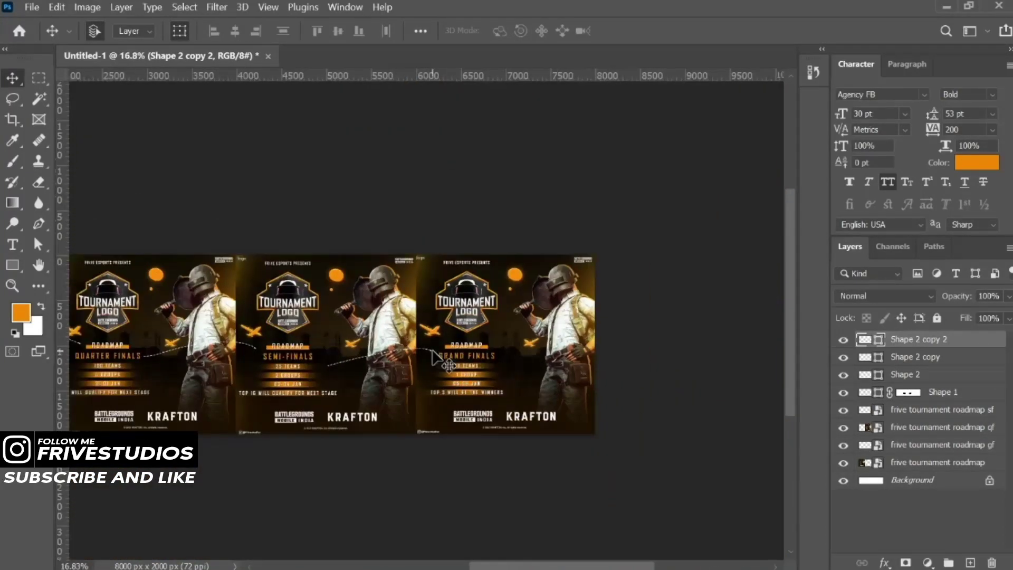
drag(248, 310, 457, 313)
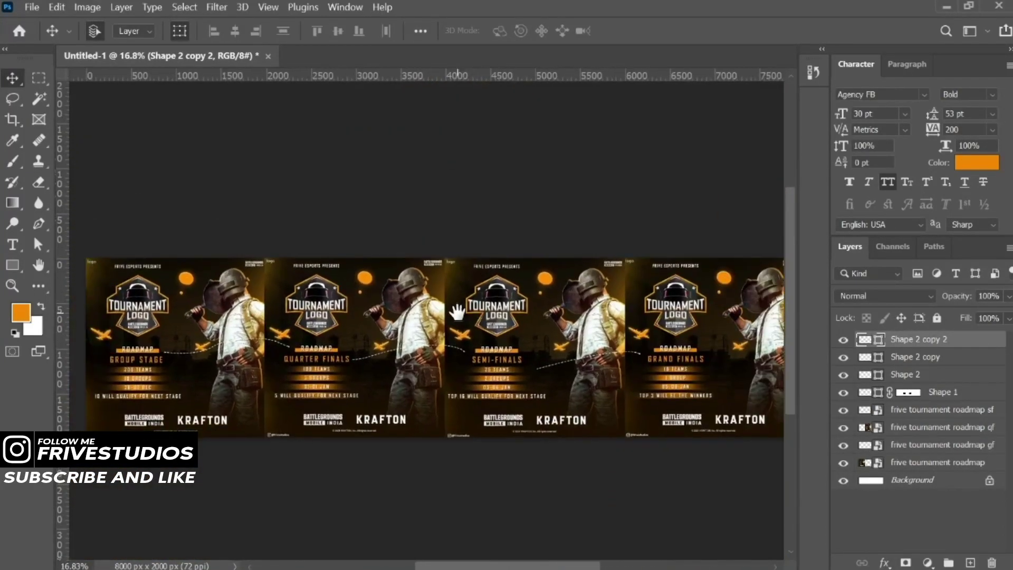
click(515, 207)
click(908, 343)
shift+click(947, 395)
- Group the four arrow shape layers into Group 1
key(ctrl+g)
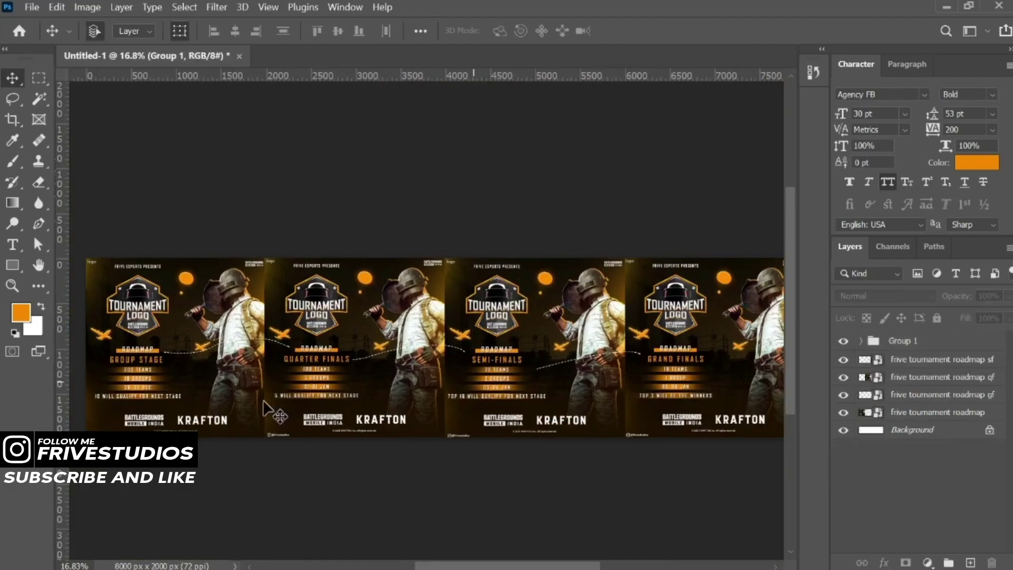
alt+scroll(288, 354, up, 3)
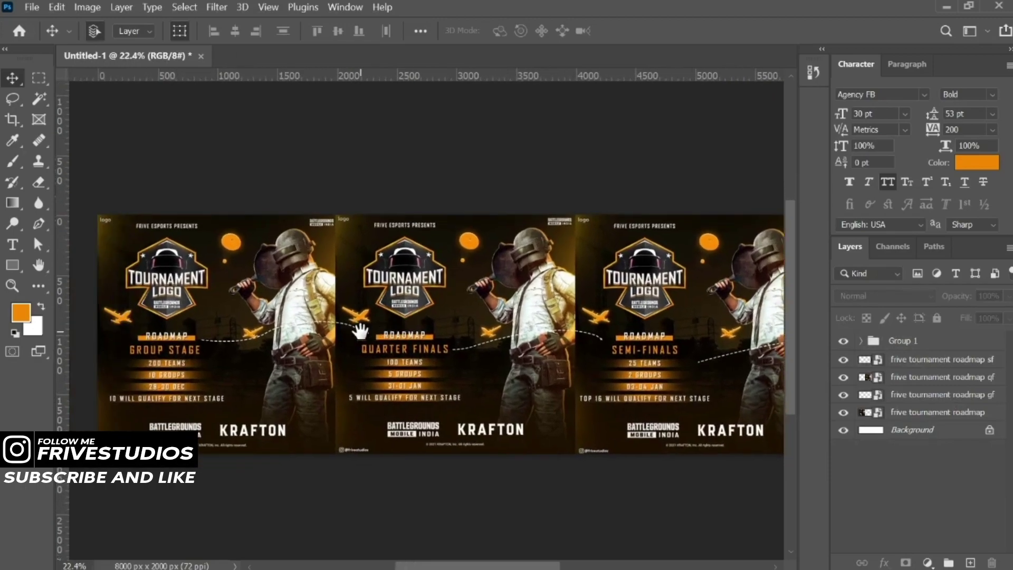
scroll(533, 333, right, 5)
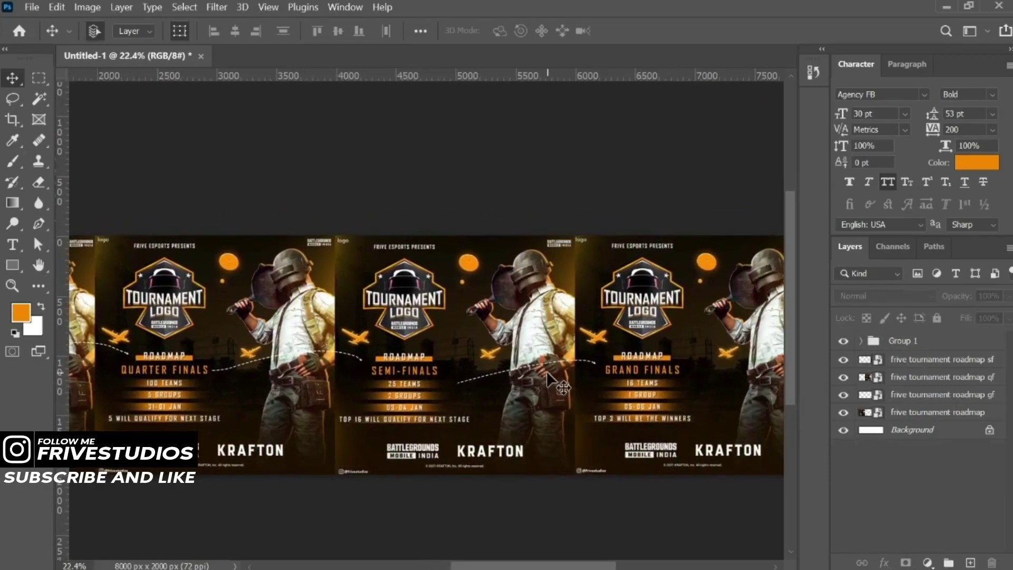
alt+scroll(404, 393, down, 2)
alt+scroll(404, 394, up, 1)
alt+scroll(422, 383, up, 2)
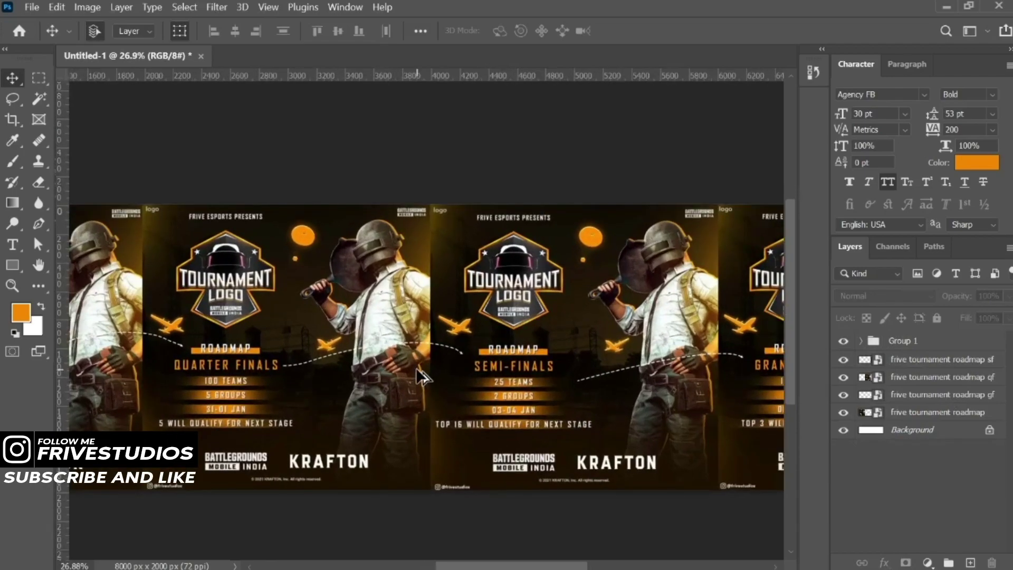
alt+scroll(419, 376, up, 3)
alt+scroll(422, 377, down, 2)
- Review the whole poster strip and switch to the Crop tool
alt+scroll(423, 376, down, 2)
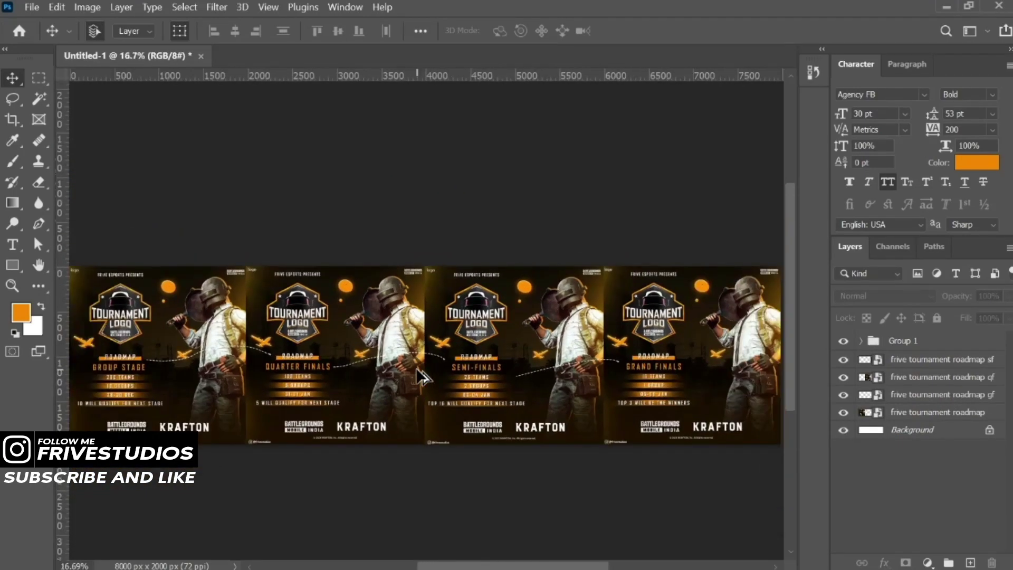
alt+scroll(420, 375, down, 1)
scroll(338, 359, left, 1)
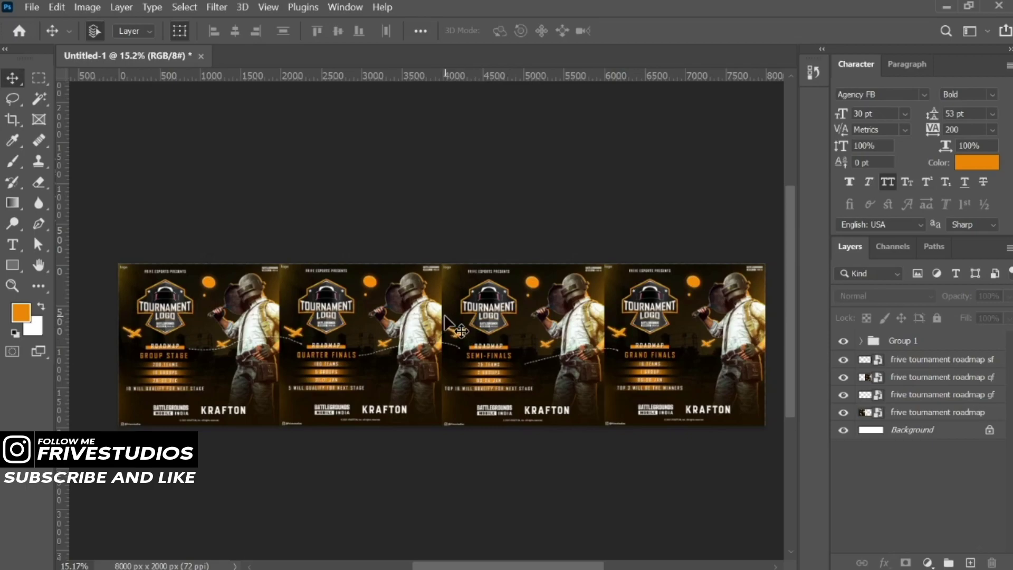
drag(494, 327, 468, 334)
scroll(473, 341, up, 1)
scroll(457, 351, down, 1)
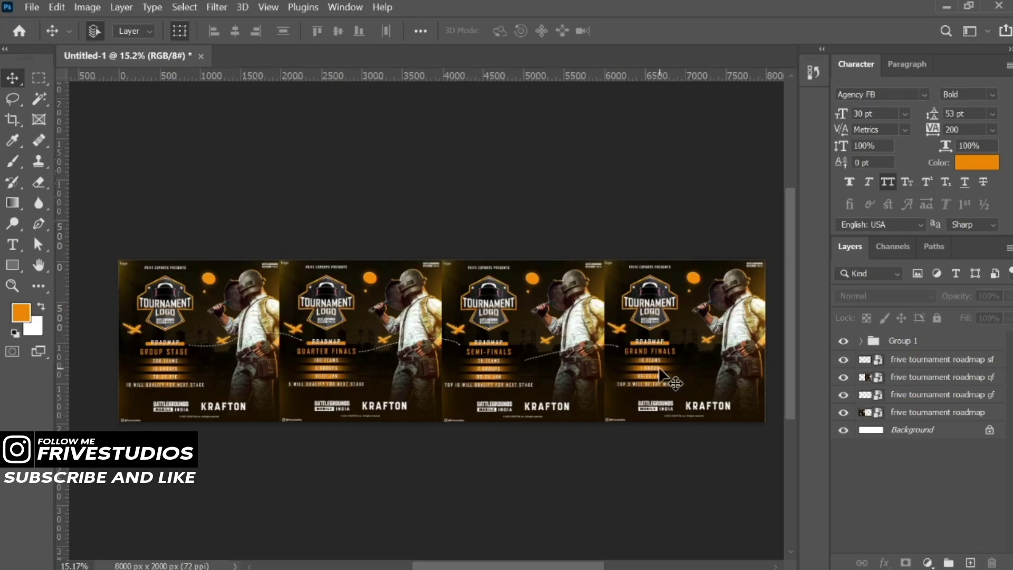
click(11, 120)
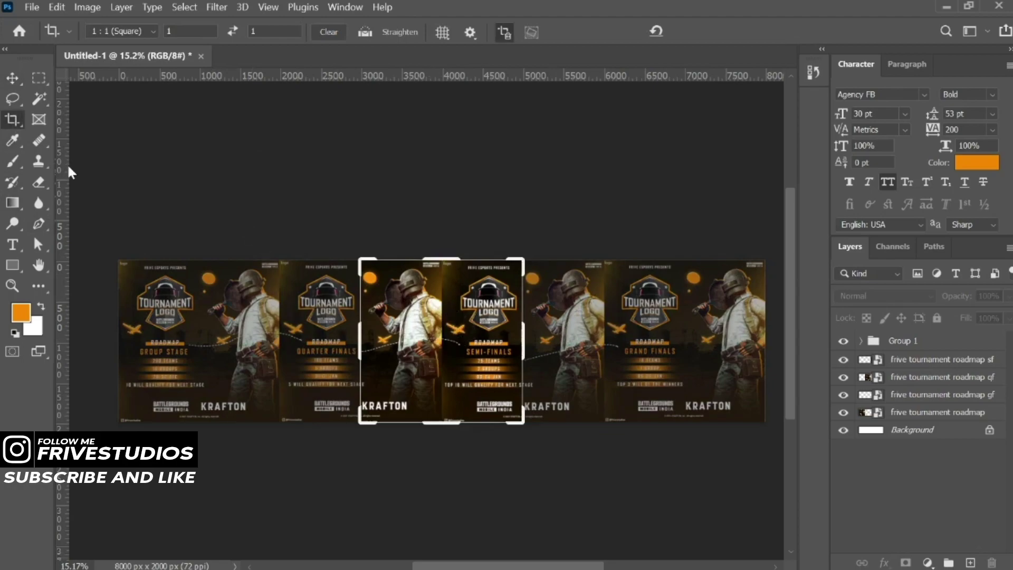
- Crop the canvas to a 1:1 square around the Group Stage poster
click(127, 29)
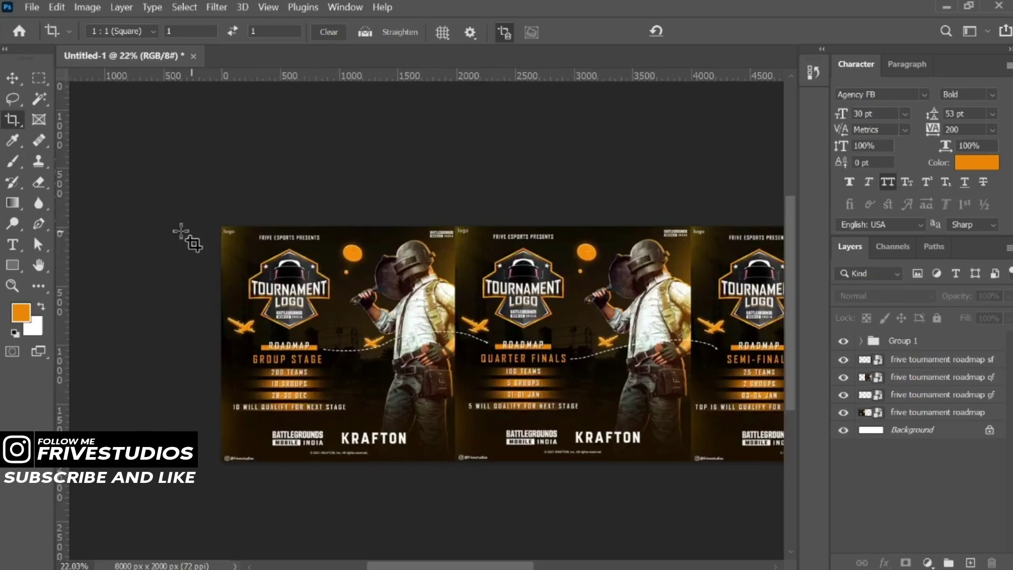
drag(220, 227, 454, 475)
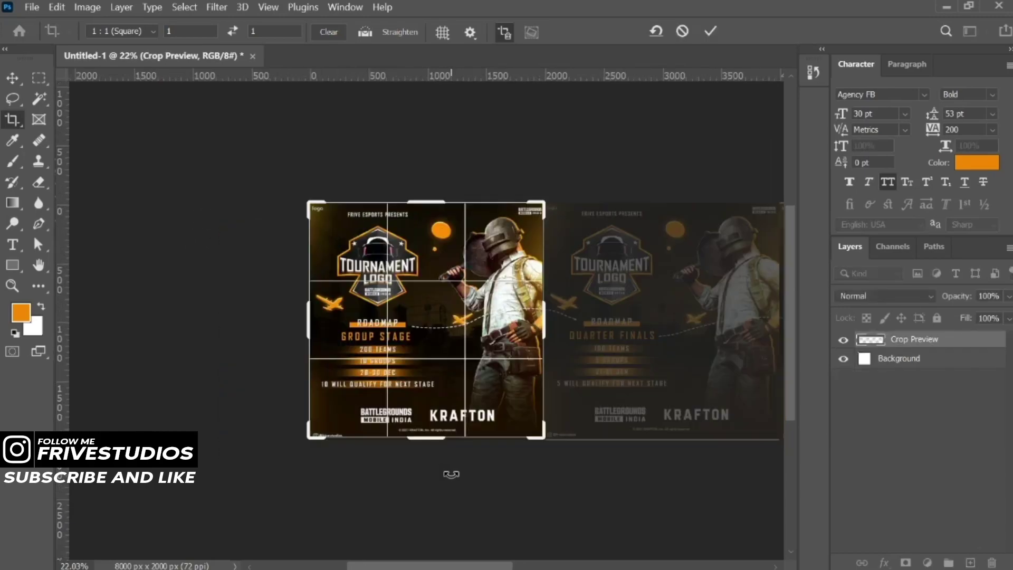
key(ctrl+plus)
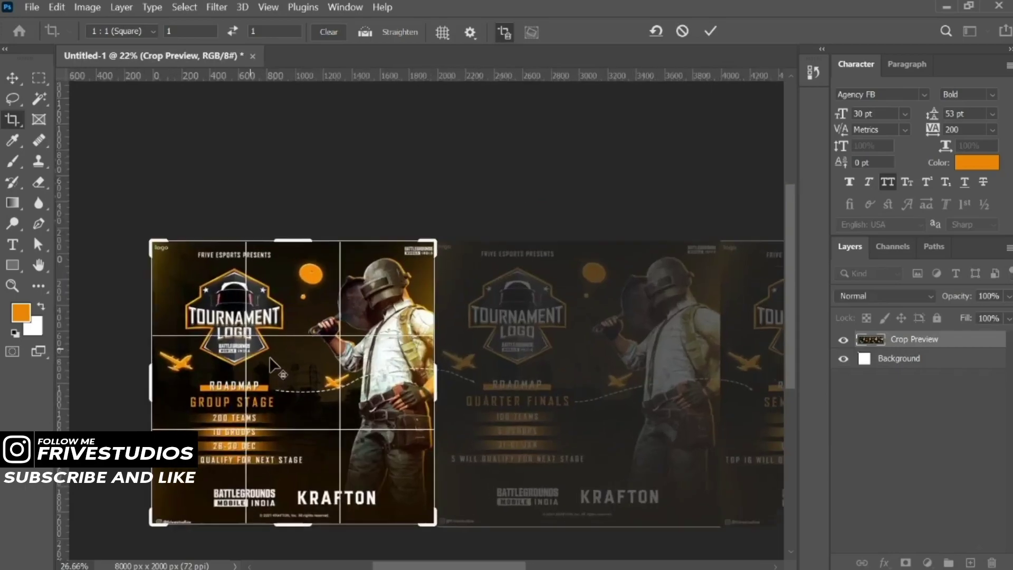
key(ctrl+plus)
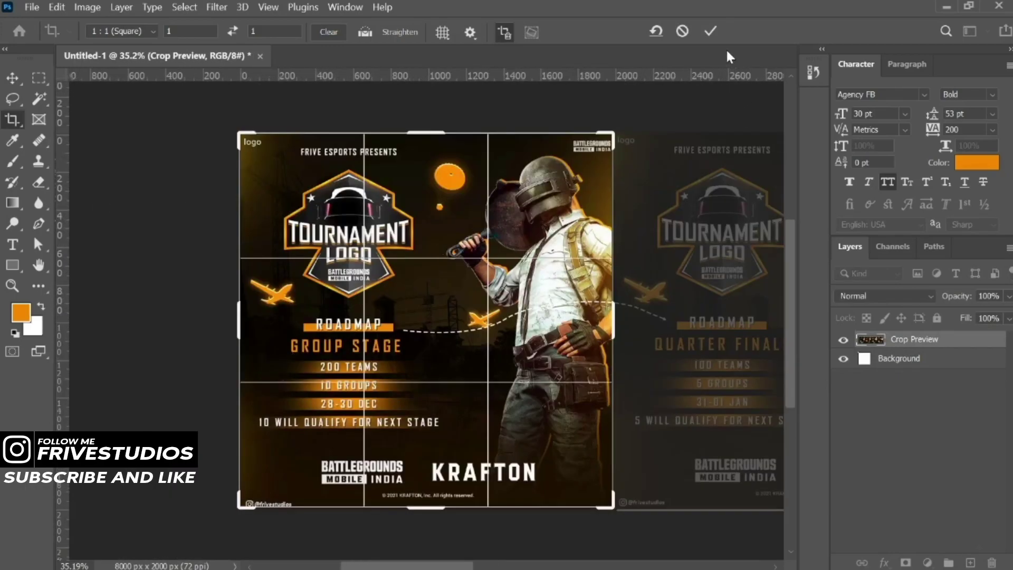
click(711, 32)
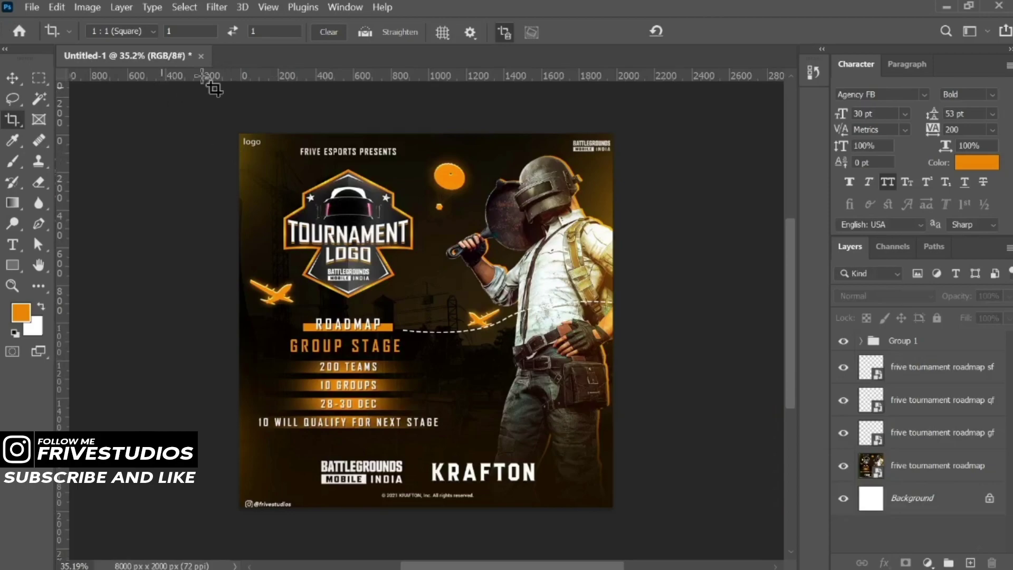
- Preview the cropped image in Export As, then cancel without exporting
key(ctrl)
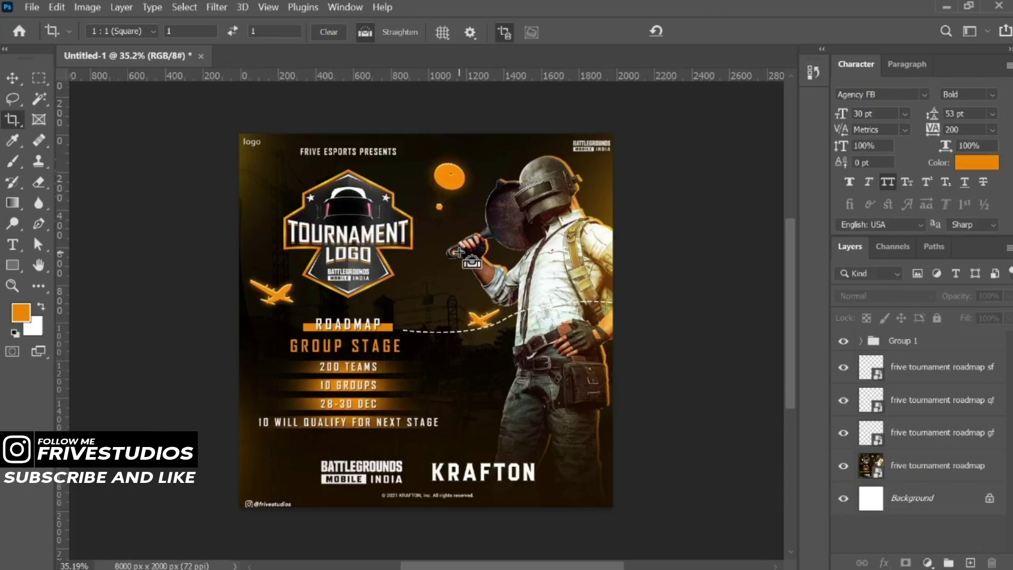
key(ctrl+alt+shift+w)
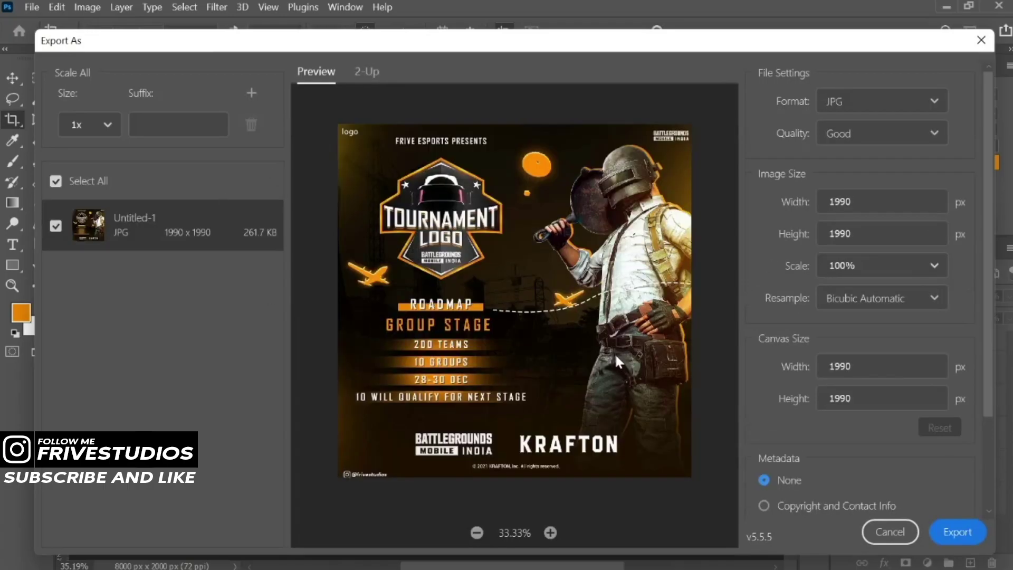
click(890, 531)
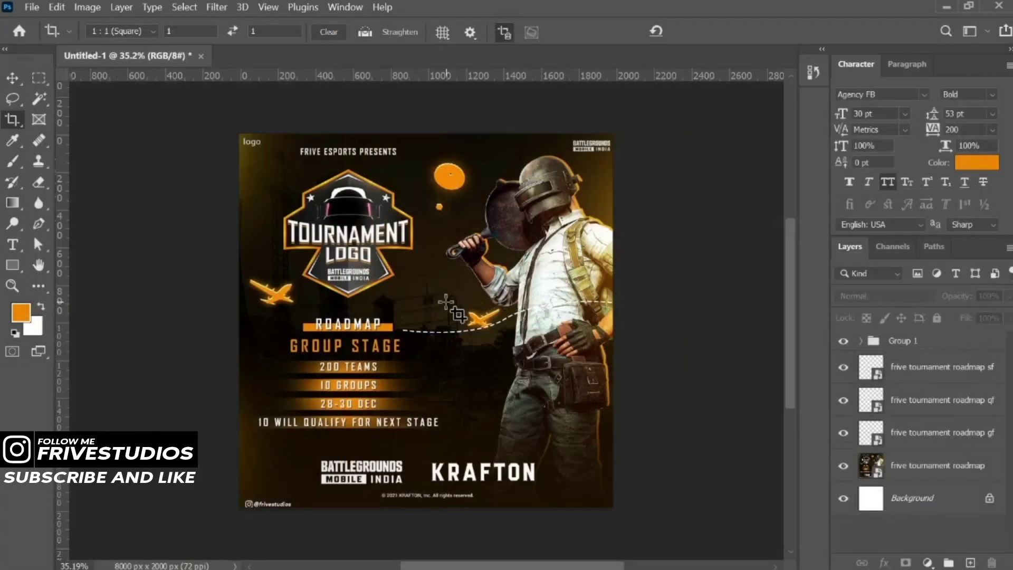
- Mark a 2000 px square crop around the Quarter Finals poster
drag(678, 275, 279, 259)
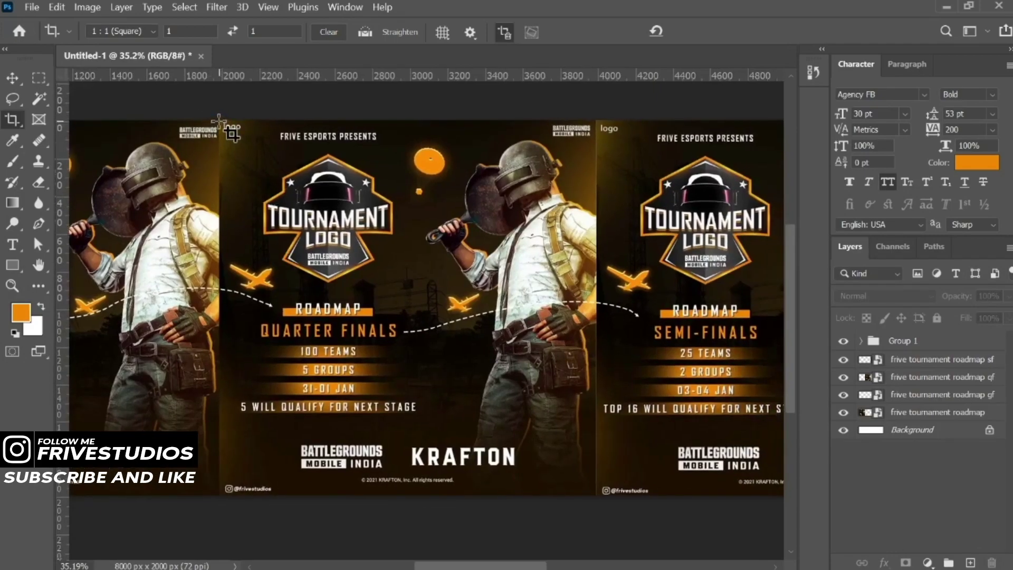
drag(220, 120, 599, 496)
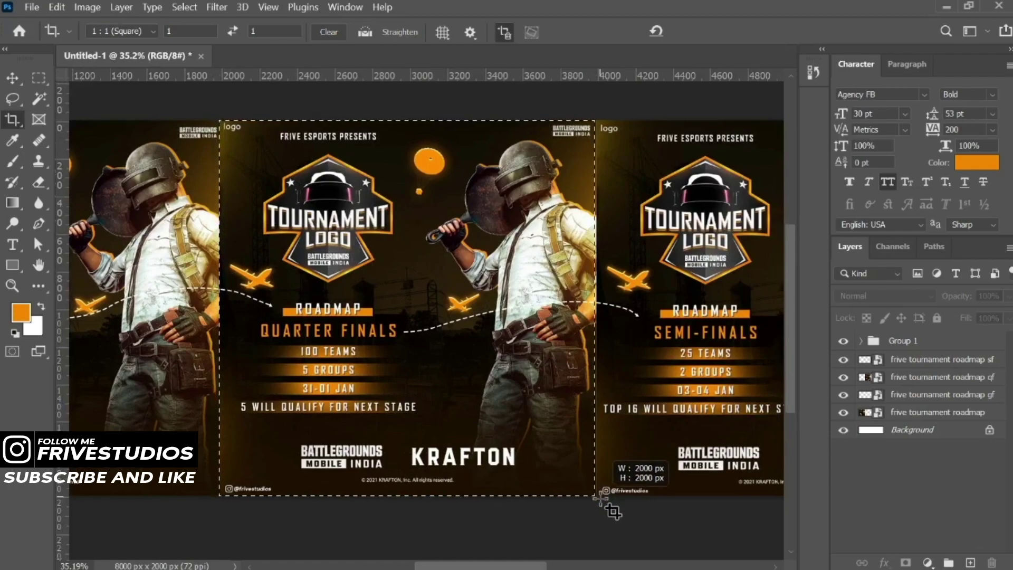
drag(599, 496, 600, 497)
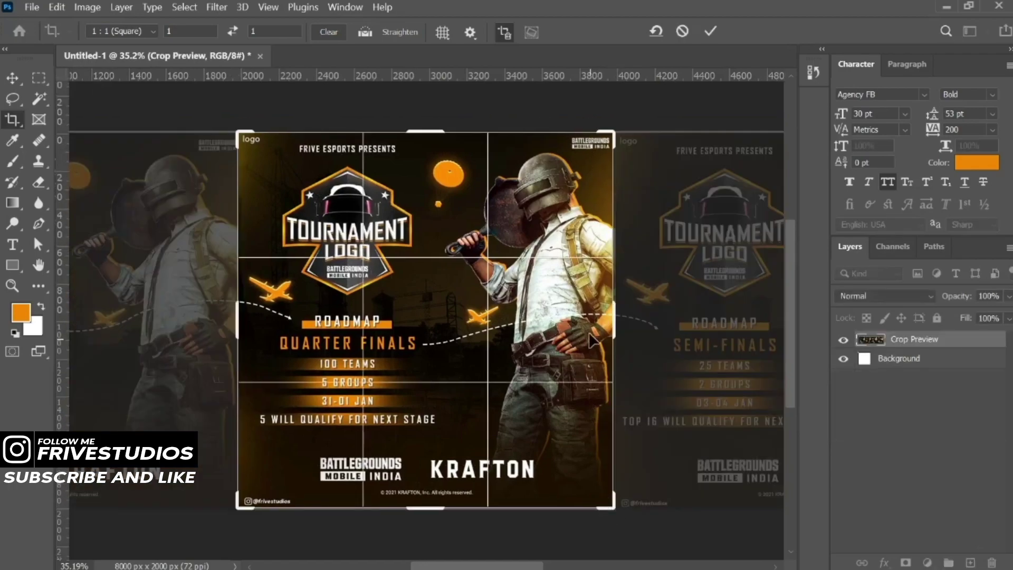
drag(587, 335, 588, 329)
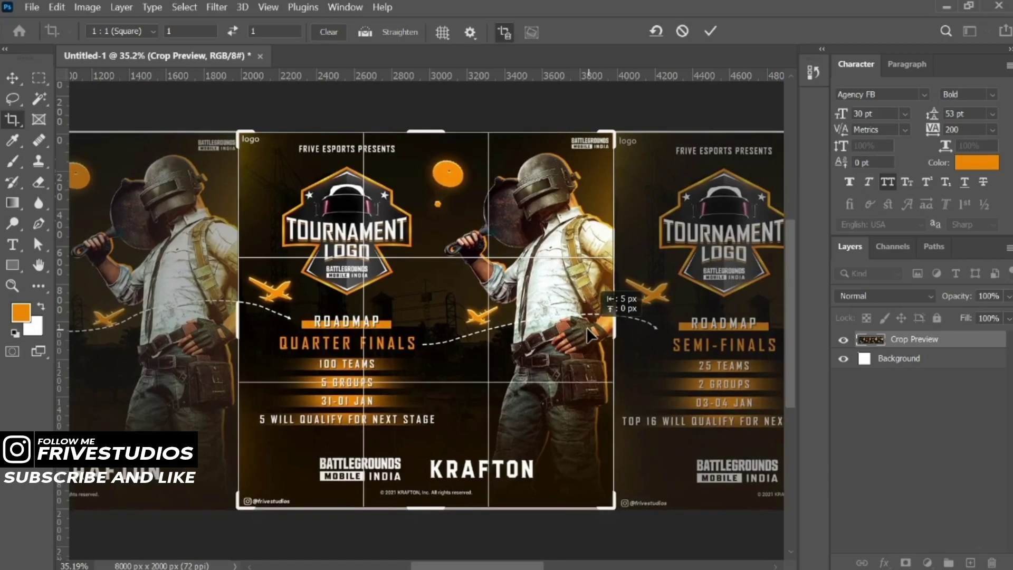
- Inspect the Semi-Finals and Grand Finals posters, then cancel the crop to keep the full strip
scroll(589, 336, up, 3)
scroll(596, 332, up, 3)
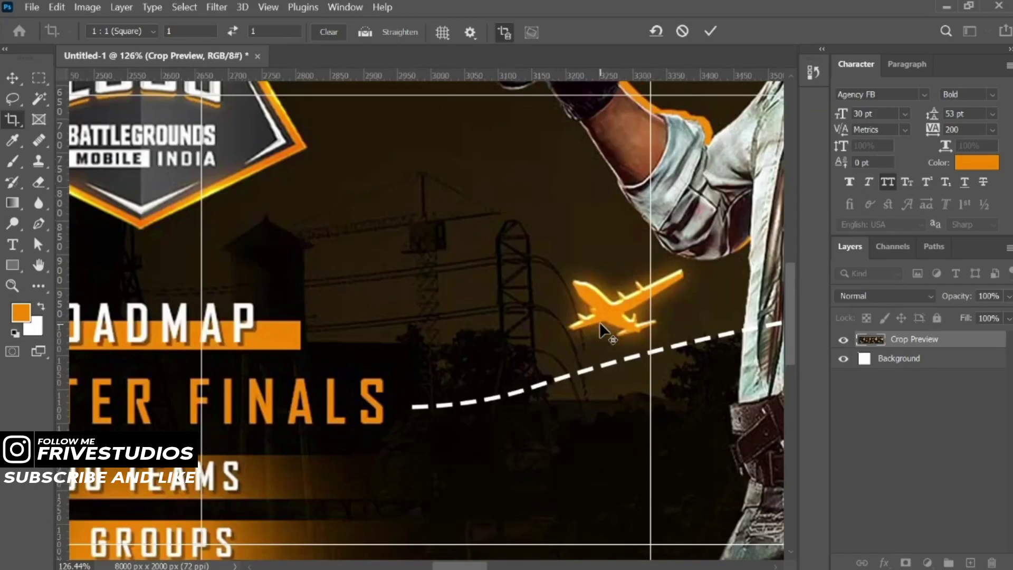
scroll(601, 331, down, 3)
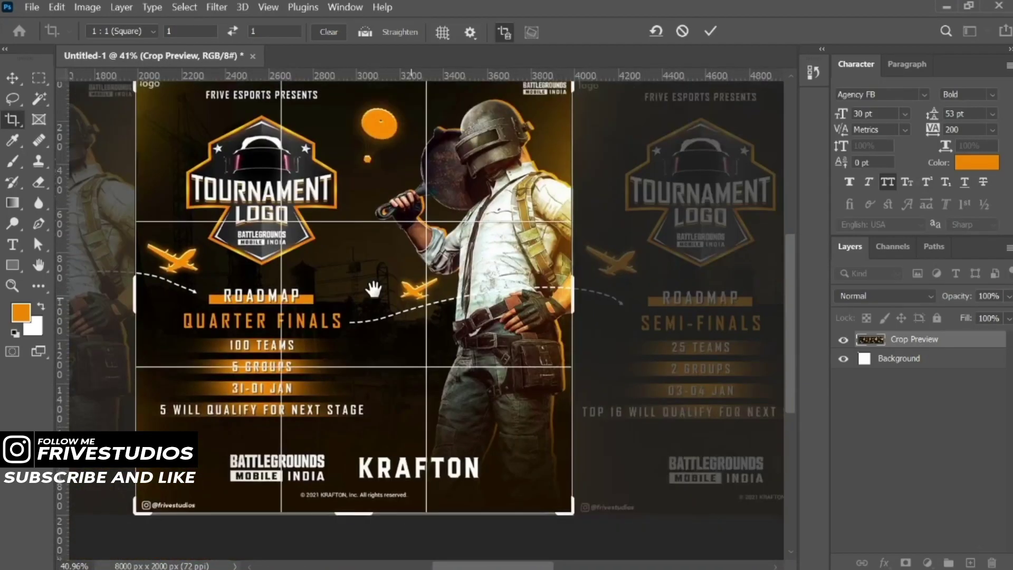
drag(602, 332, 373, 287)
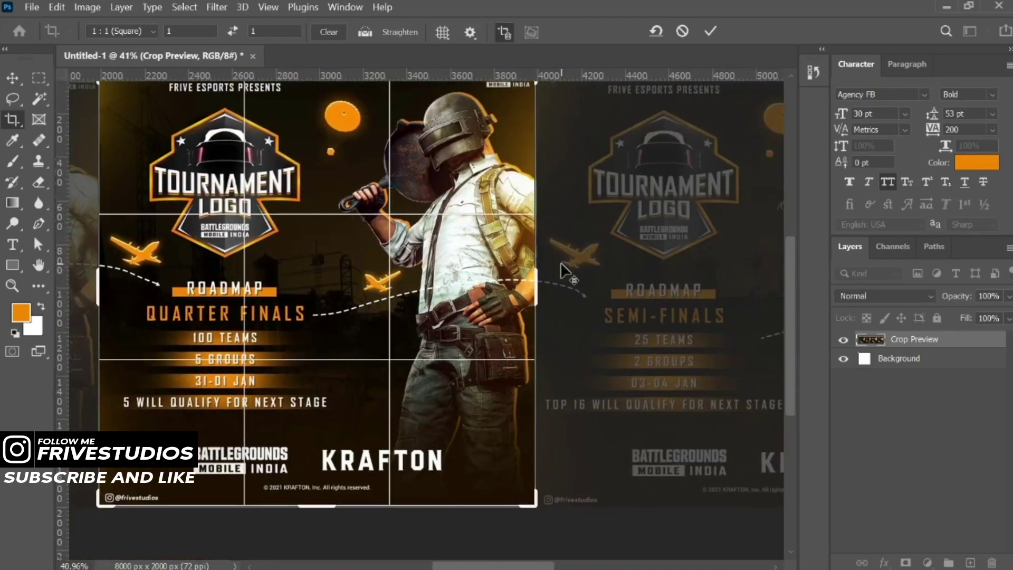
scroll(562, 270, down, 1)
drag(726, 232, 446, 228)
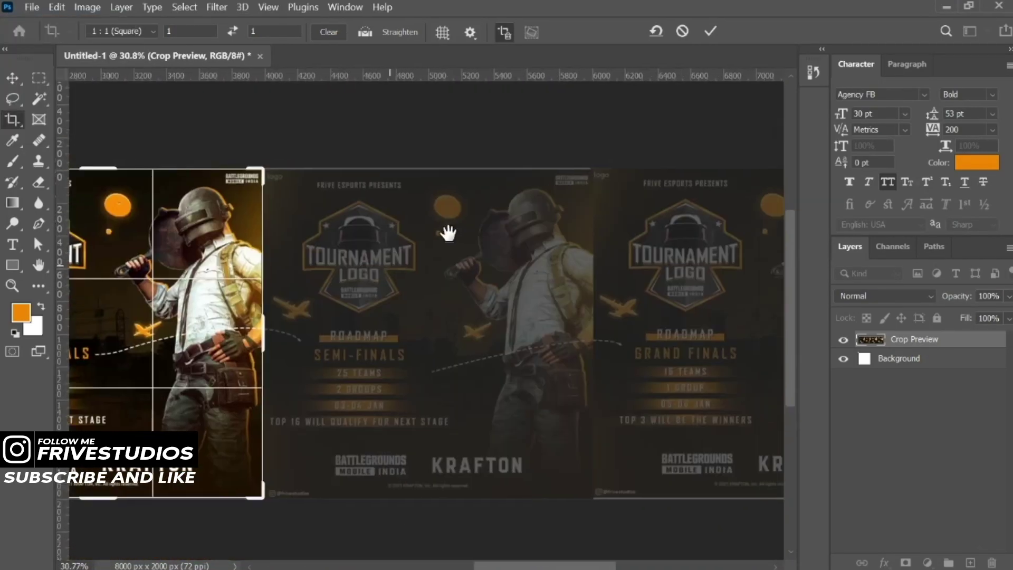
click(681, 32)
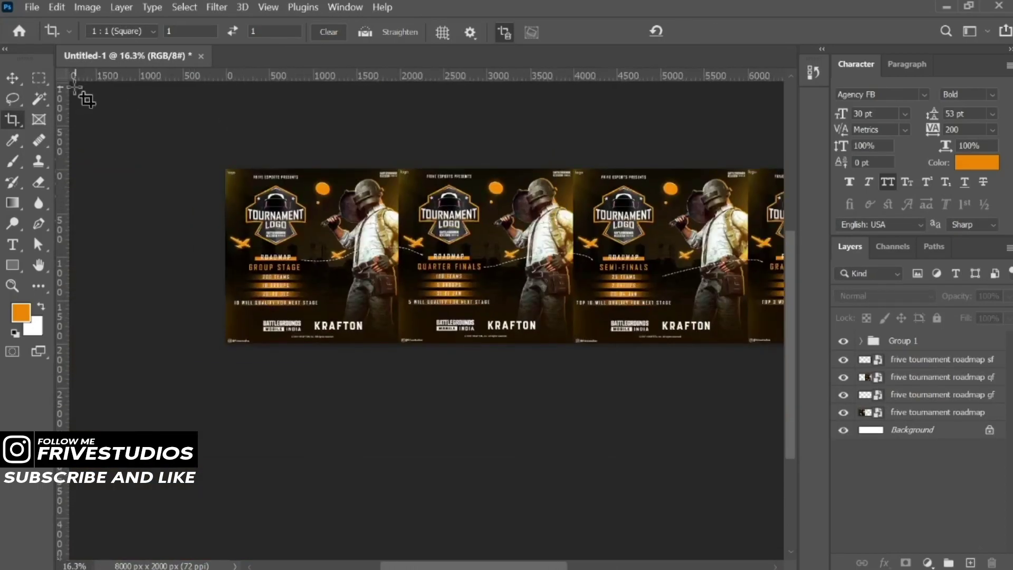
click(12, 78)
scroll(577, 324, right, 3)
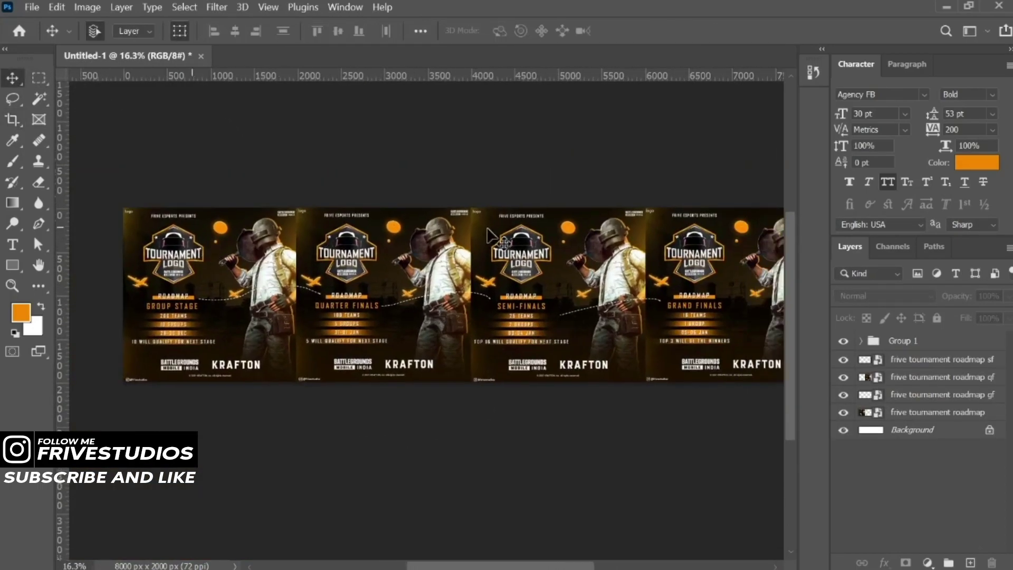
scroll(506, 235, right, 1)
scroll(549, 232, right, 1)
scroll(585, 245, right, 1)
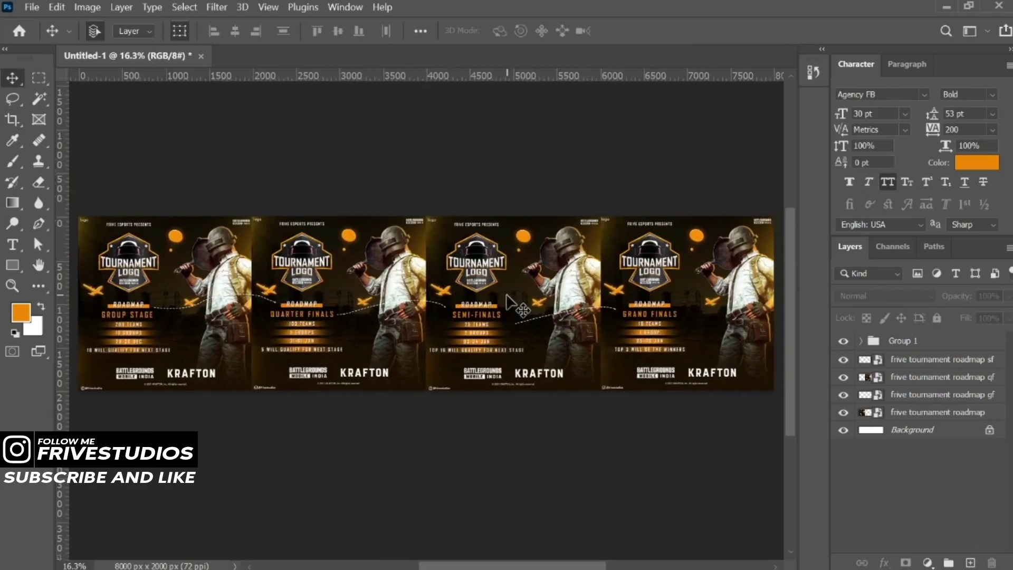
scroll(511, 301, down, 2)
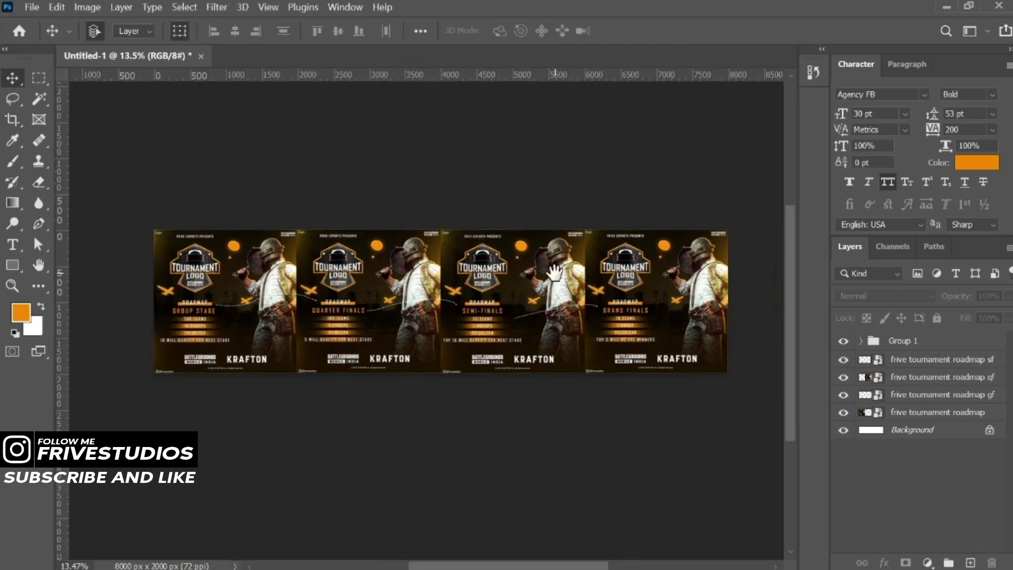